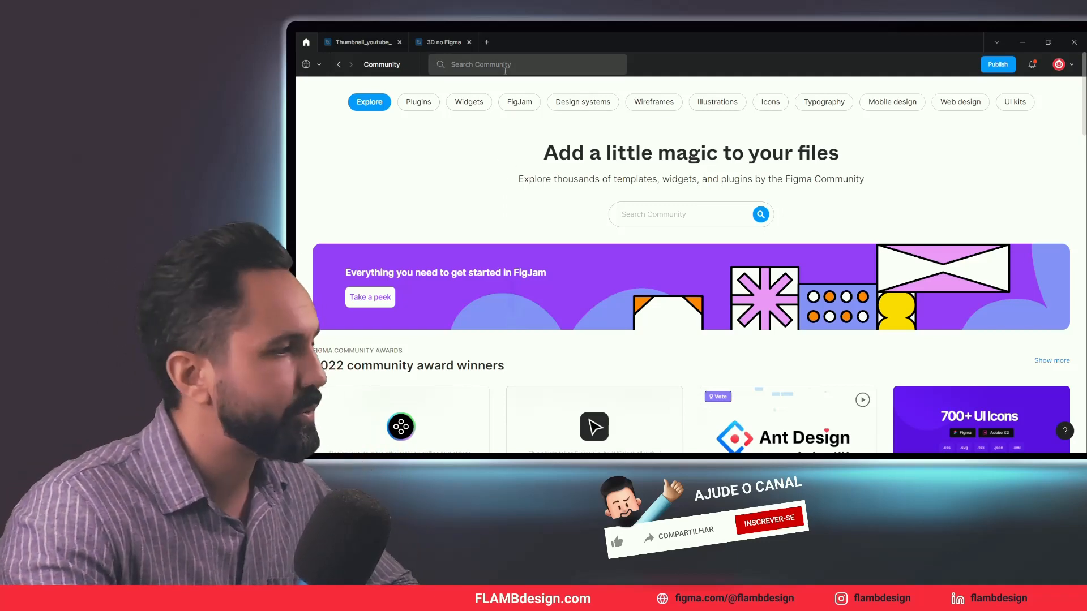
Search the Figma Community for "vectary" and show the matching plugins
left_click(647, 216)
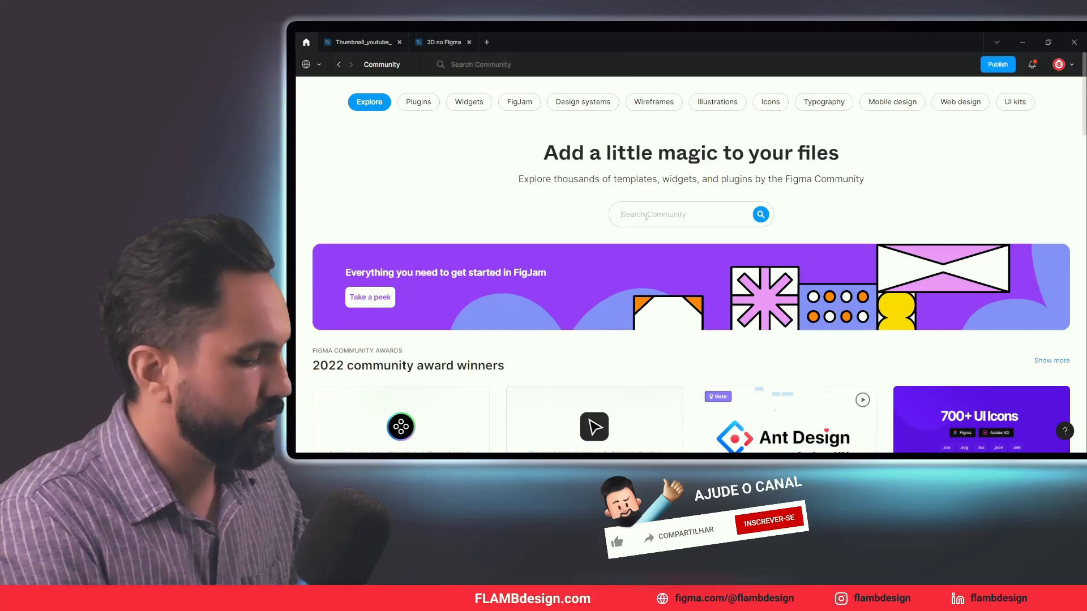
type("vectary")
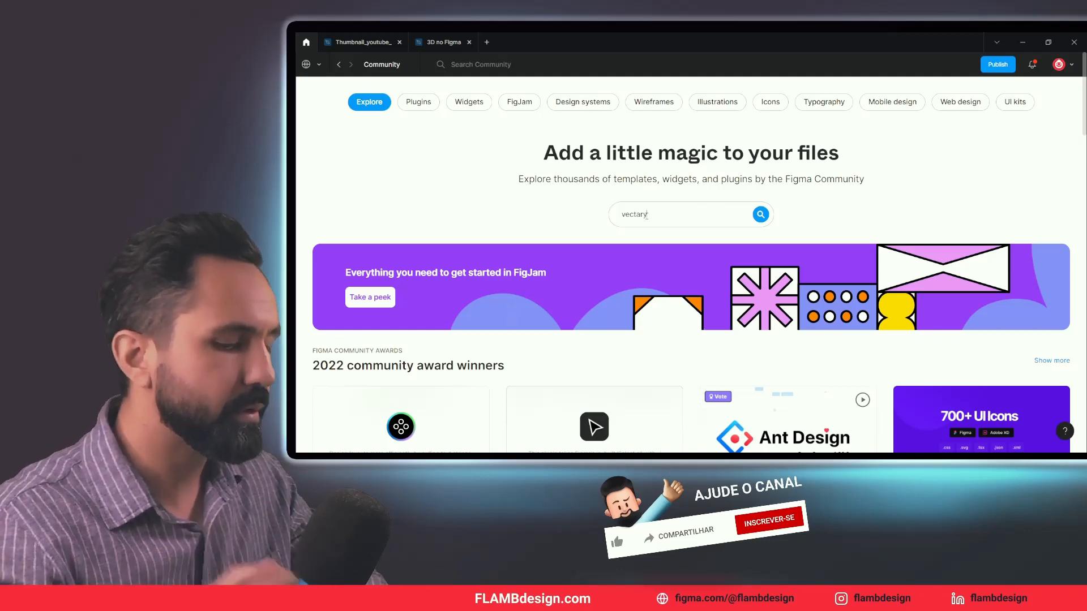
key("Return")
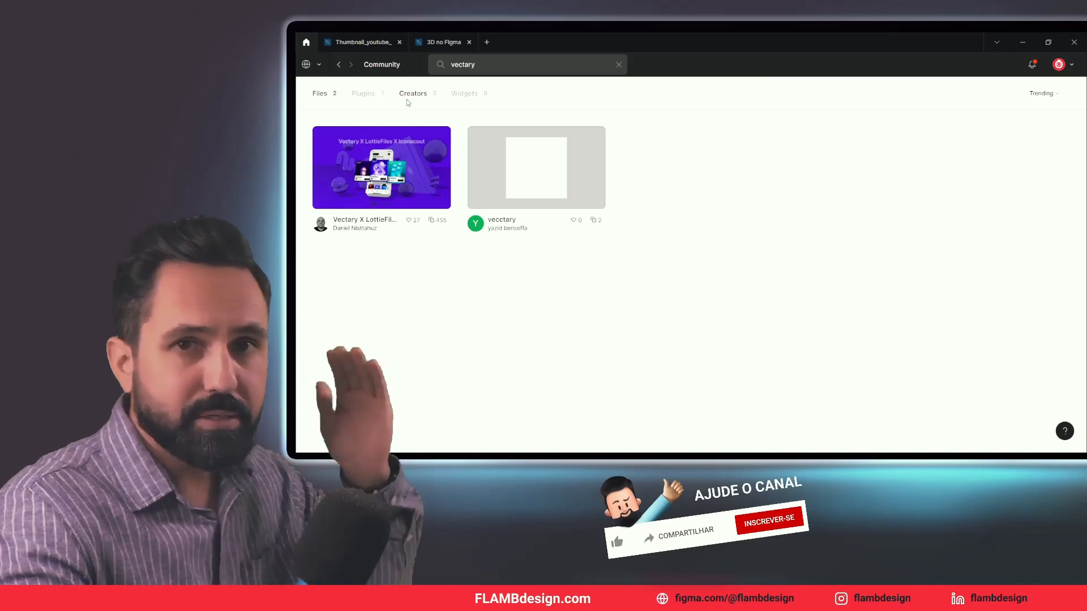
left_click(364, 94)
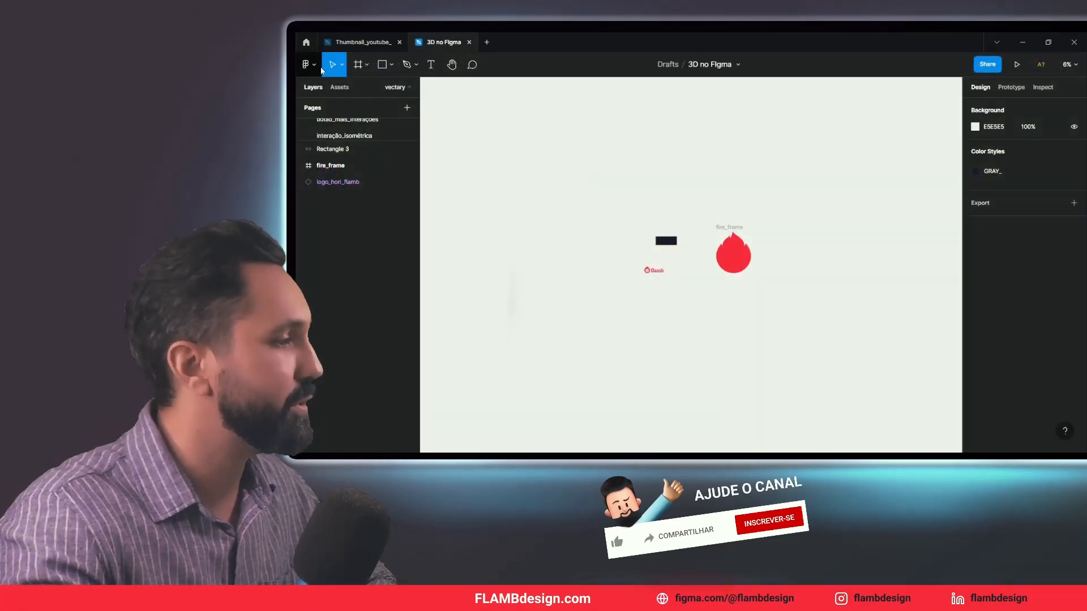
Run the Vectary 3D Elements plugin in the 3D no Figma file and reposition its window over the canvas
left_click(314, 67)
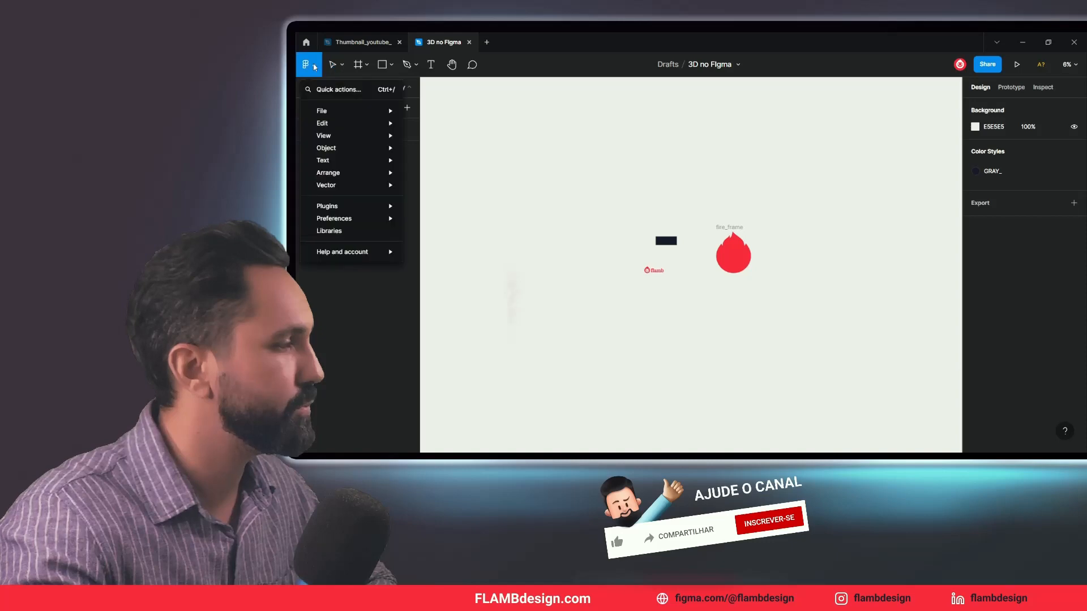
mouse_move(332, 174)
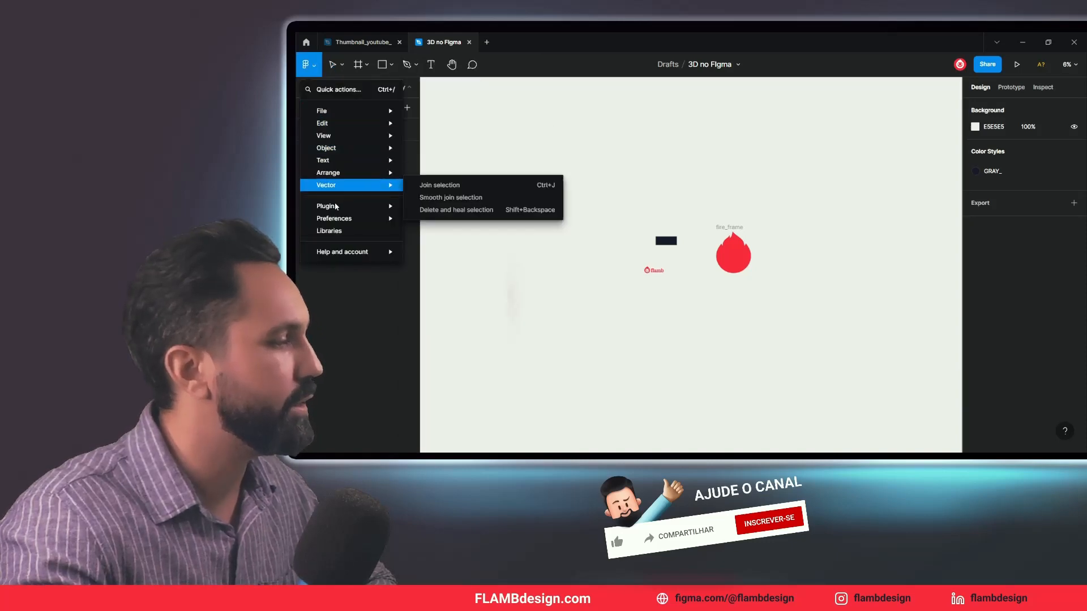
mouse_move(336, 210)
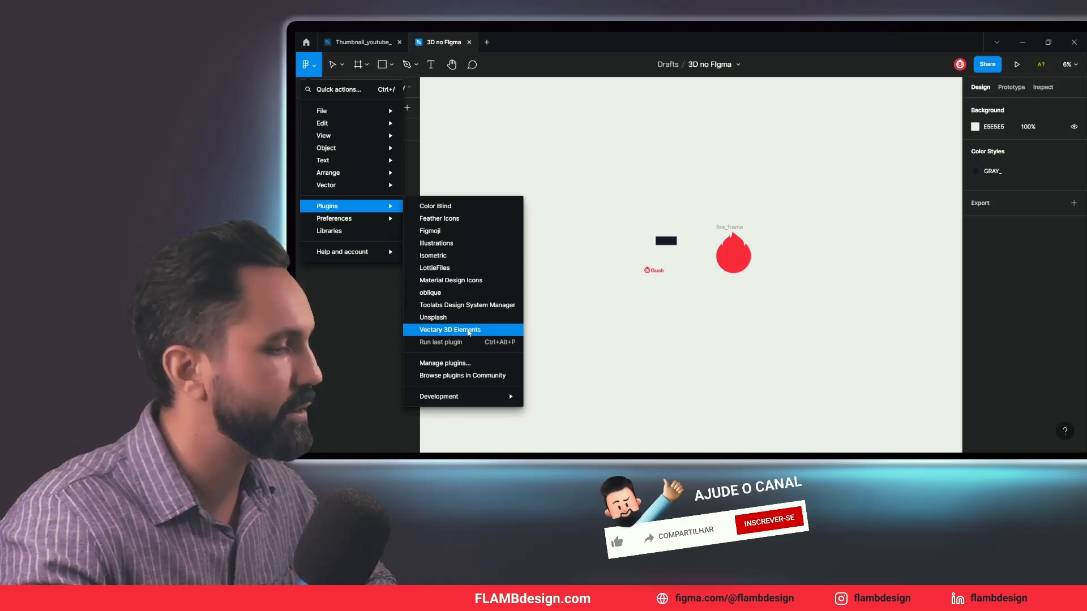
left_click(469, 333)
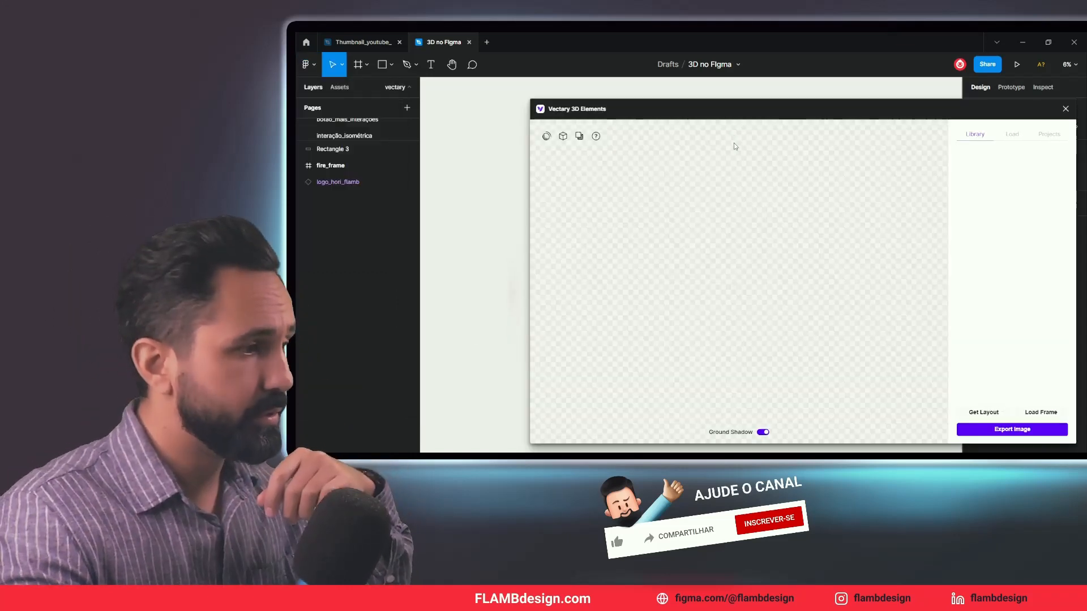
left_click_drag(714, 109, 648, 106)
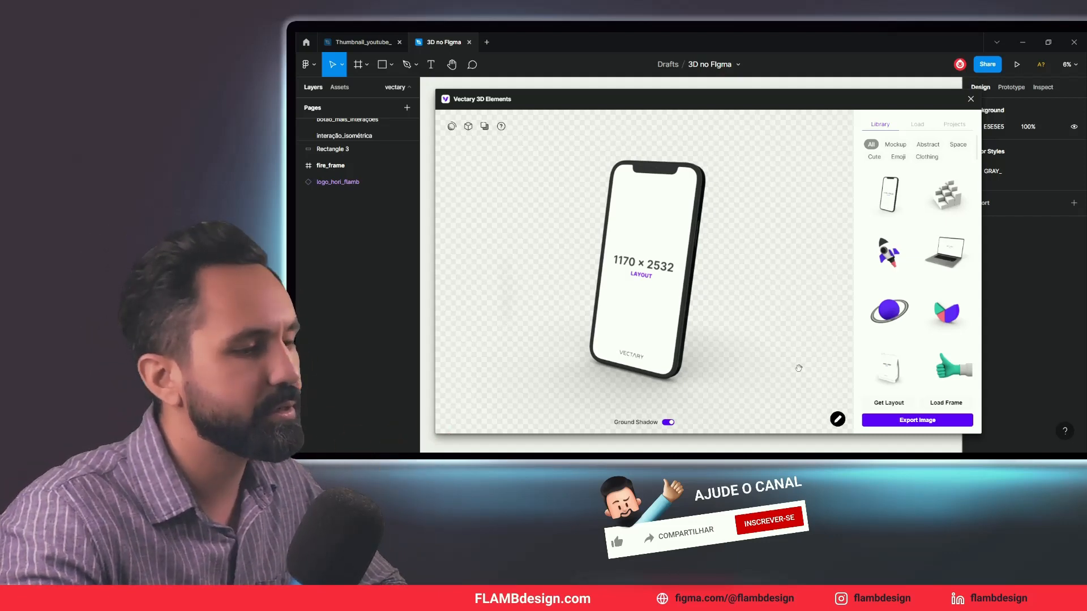
left_click_drag(654, 100, 633, 98)
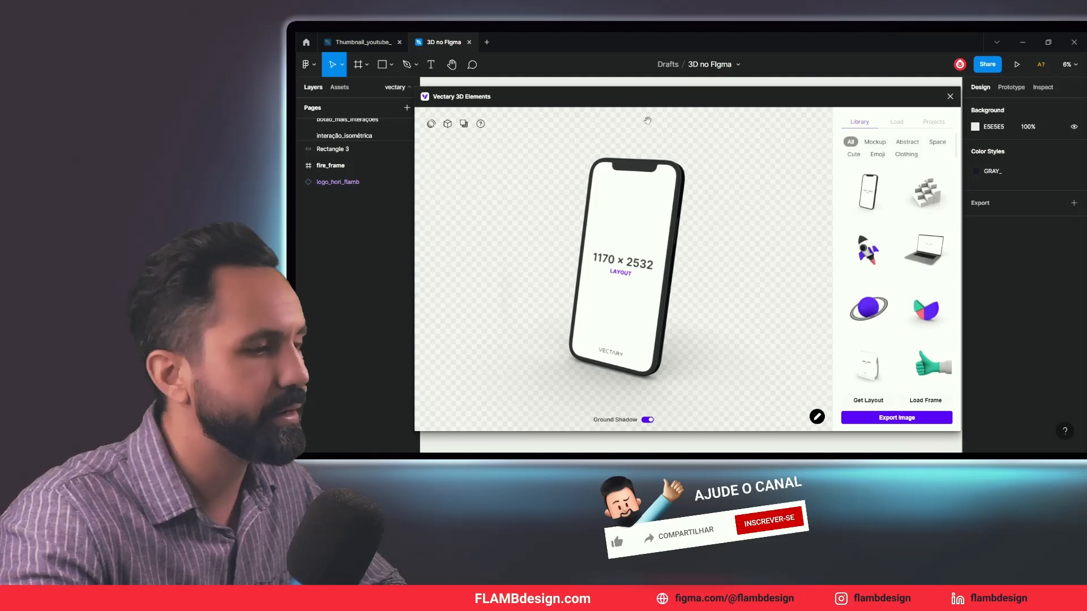
Look through the plugin library's Mockup and Abstract categories, return to All, and load the laptop model
scroll(888, 255, "down", 4)
scroll(894, 294, "up", 4)
left_click(874, 142)
left_click(908, 142)
left_click(852, 142)
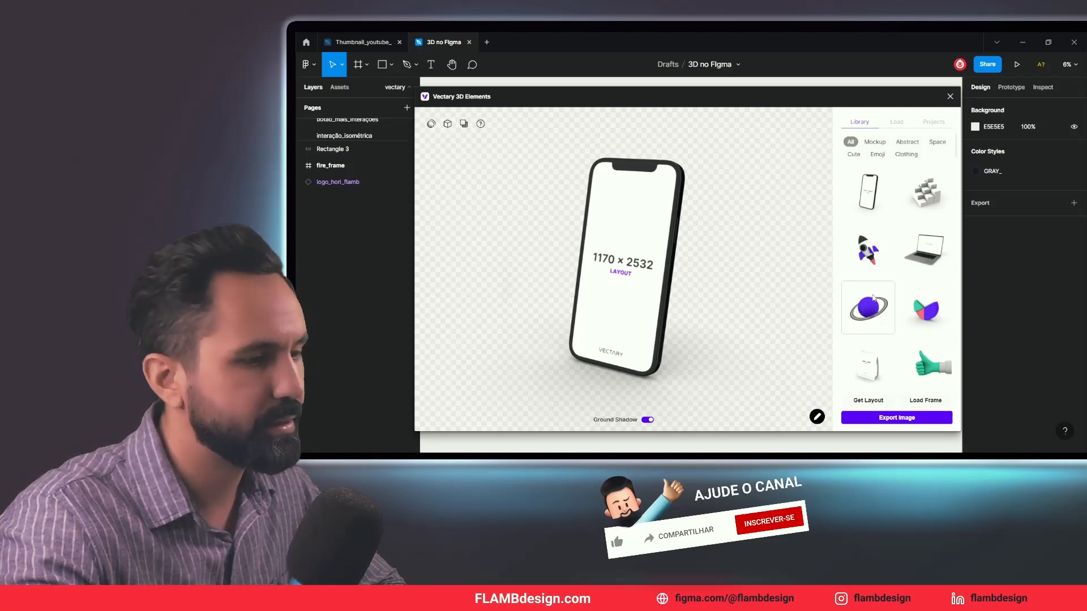
left_click(915, 256)
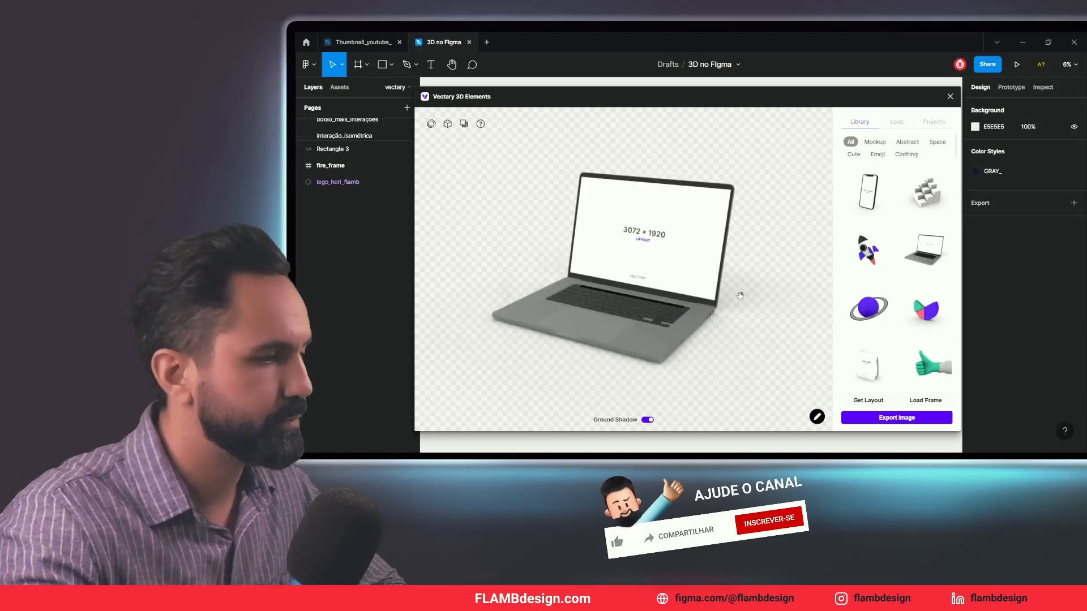
Turn the laptop to face more to the front and set its environment to Autumn Crossing
left_click_drag(743, 284, 769, 263)
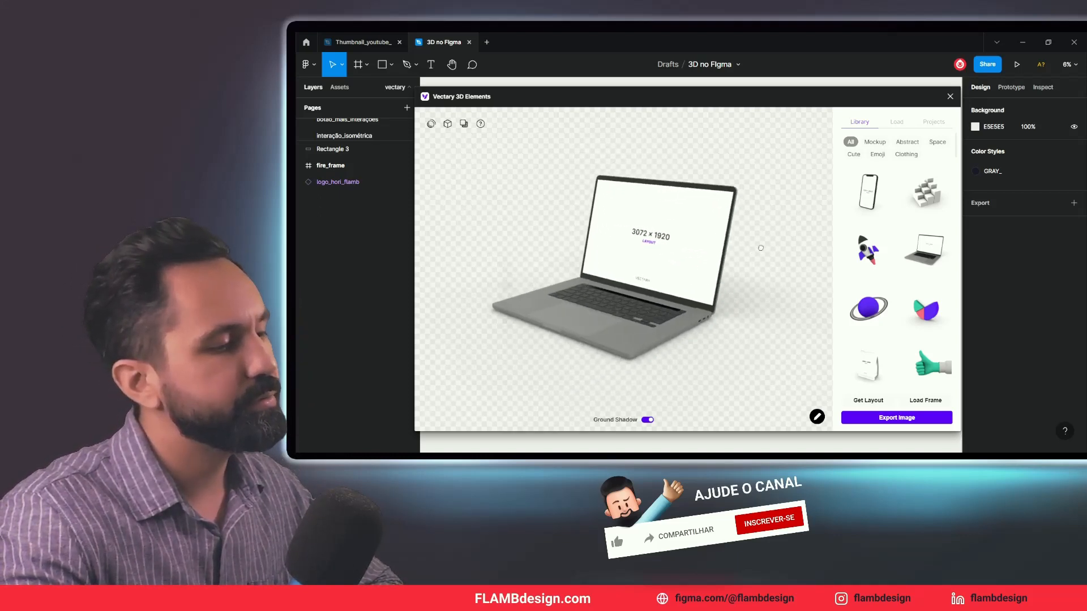
scroll(757, 282, "up", 3)
scroll(755, 284, "down", 7)
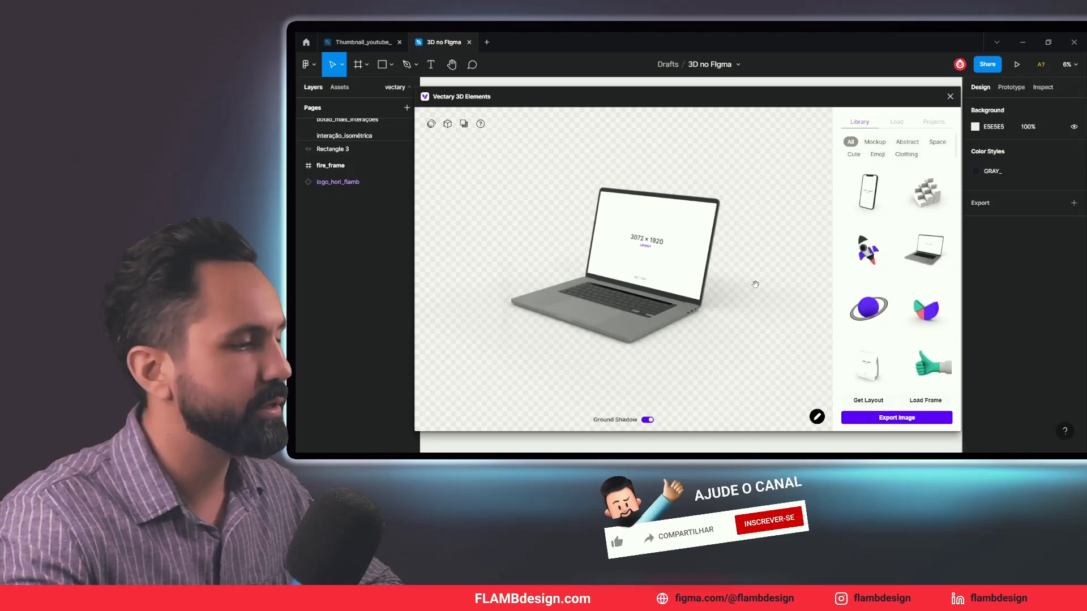
scroll(755, 284, "up", 5)
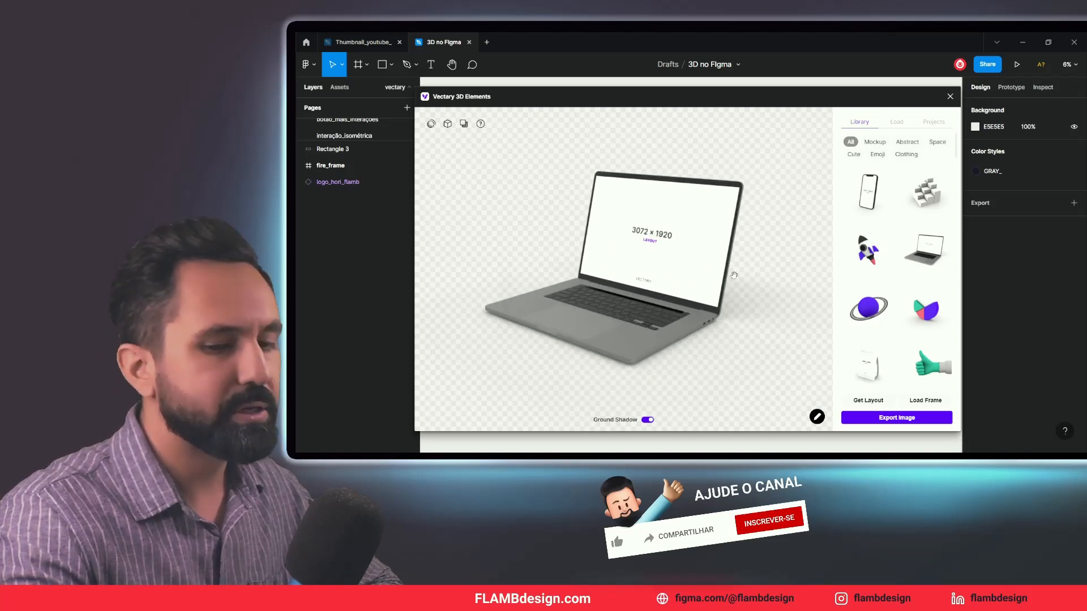
left_click_drag(746, 268, 793, 264)
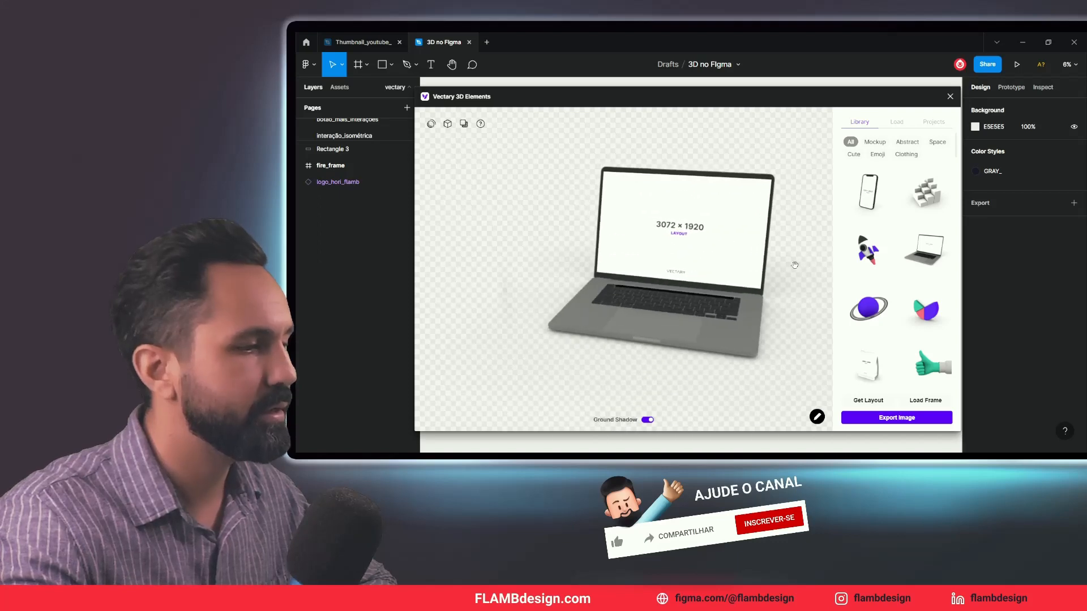
left_click(432, 124)
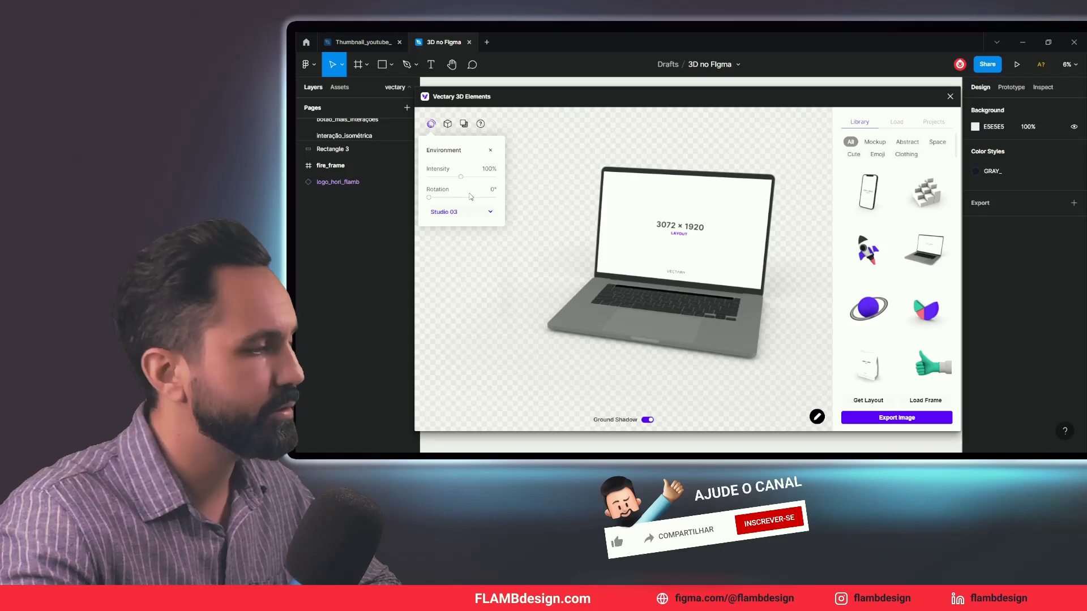
left_click(474, 213)
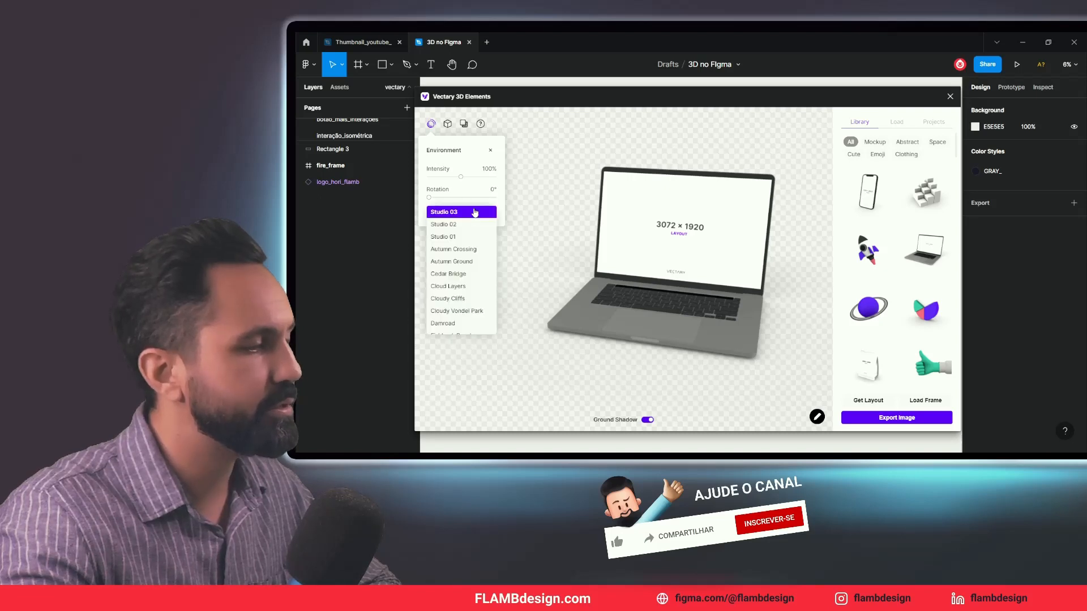
left_click(465, 249)
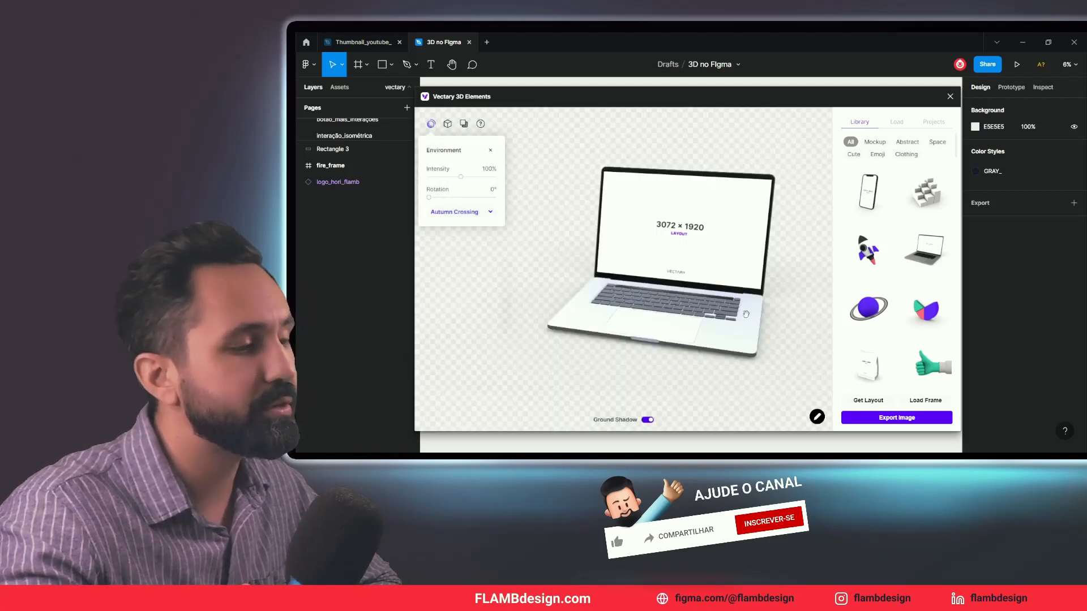
Inspect the laptop's lighting from other angles and look through the list of available environments
mouse_move(762, 330)
left_mouse_down()
mouse_move(670, 323)
mouse_move(672, 294)
mouse_move(747, 341)
left_mouse_up()
left_click(747, 341)
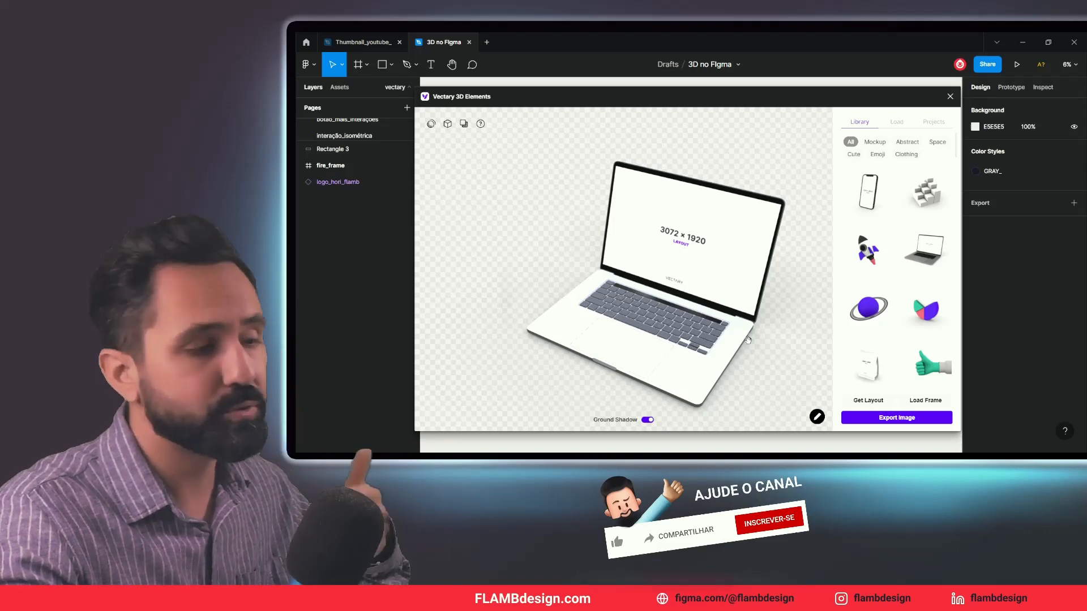
left_click(431, 124)
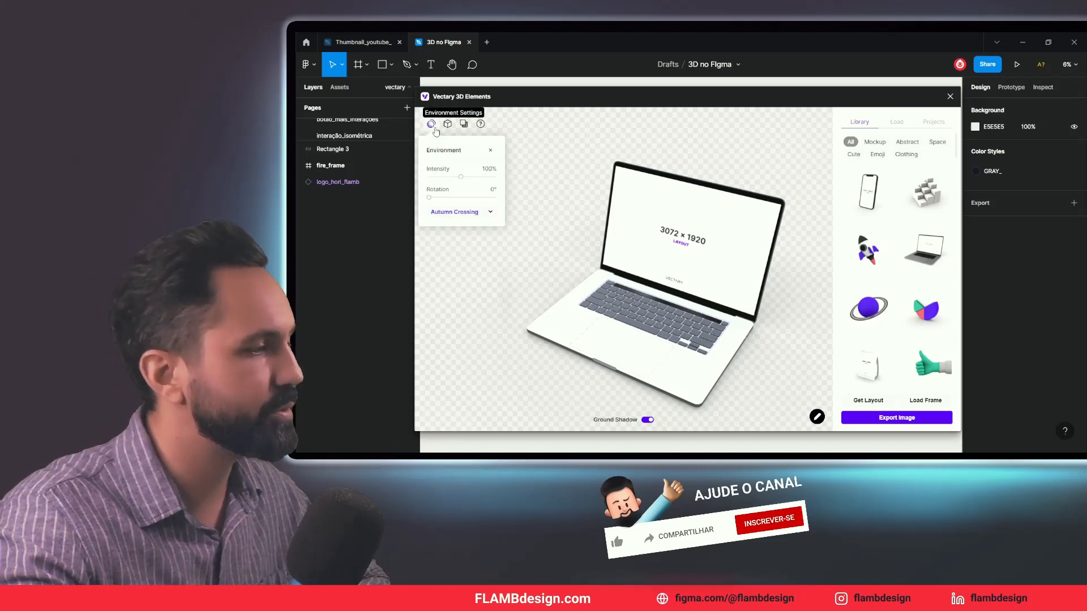
left_click(491, 219)
scroll(471, 306, "down", 5)
scroll(472, 317, "down", 4)
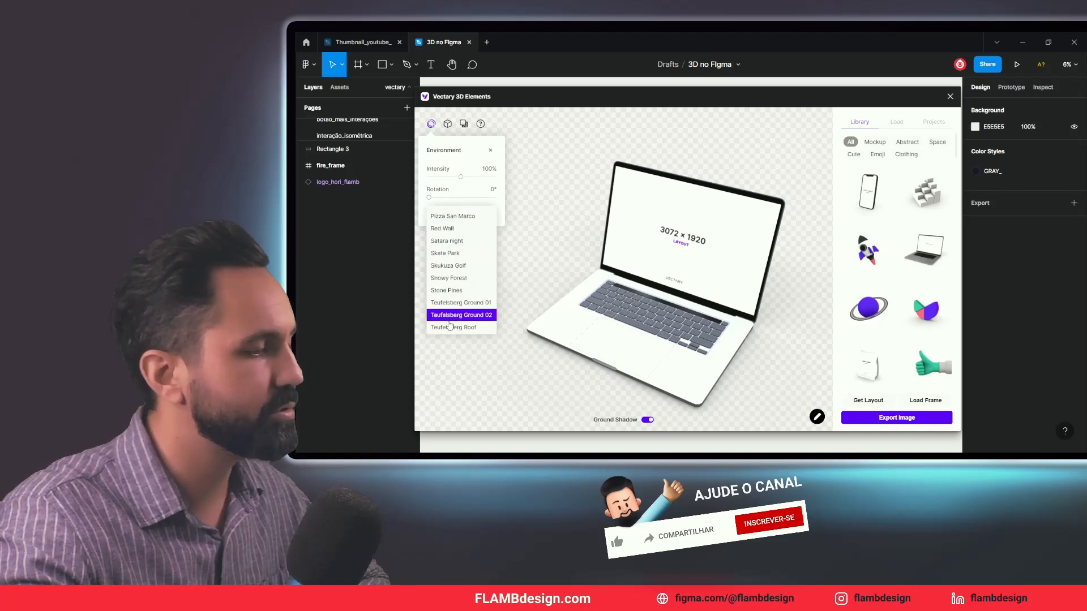
scroll(451, 328, "up", 10)
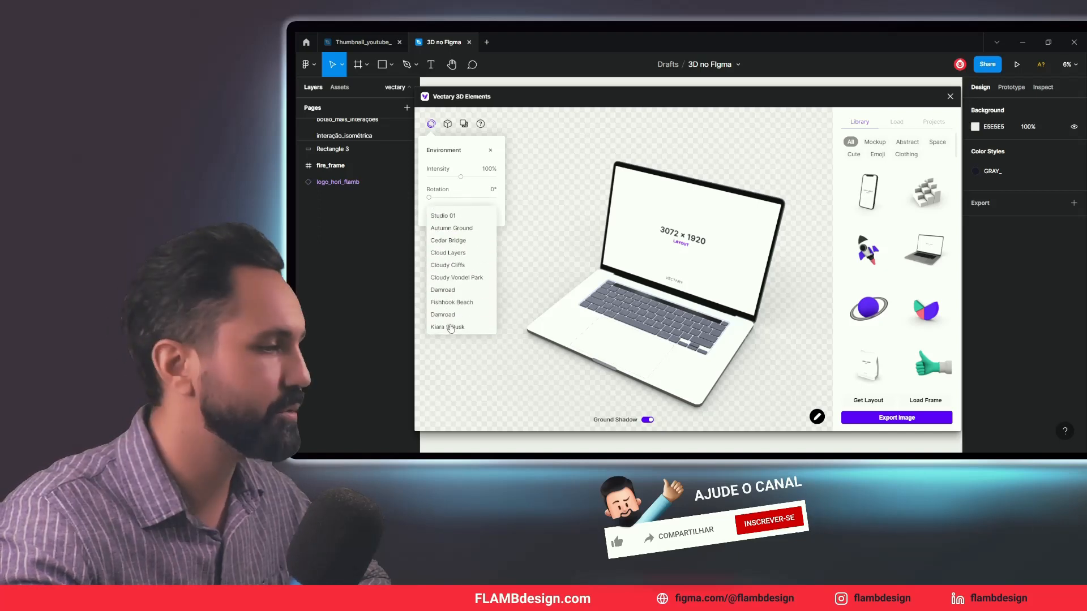
left_click_drag(556, 217, 572, 184)
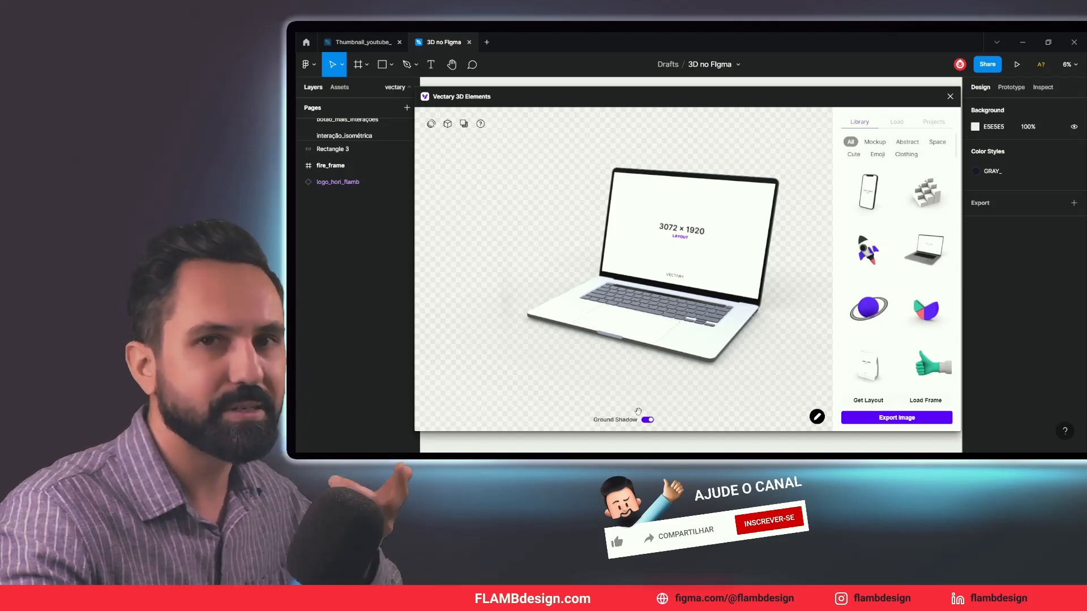
Set the environment's intensity to 100% and its rotation to 121°, checking the reflections on the laptop up close
left_click(431, 123)
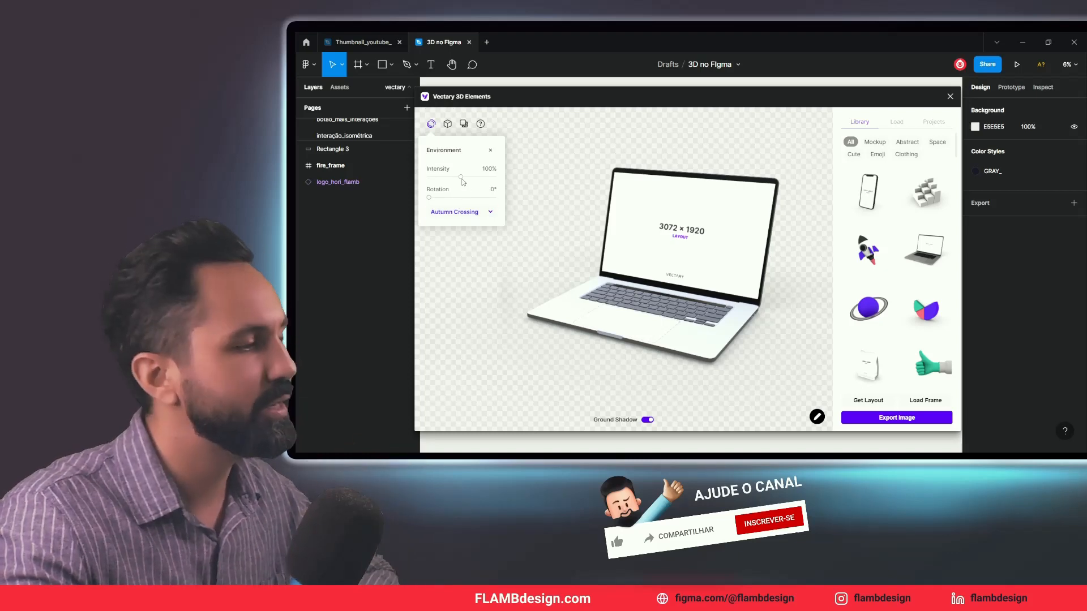
left_click_drag(456, 181, 463, 180)
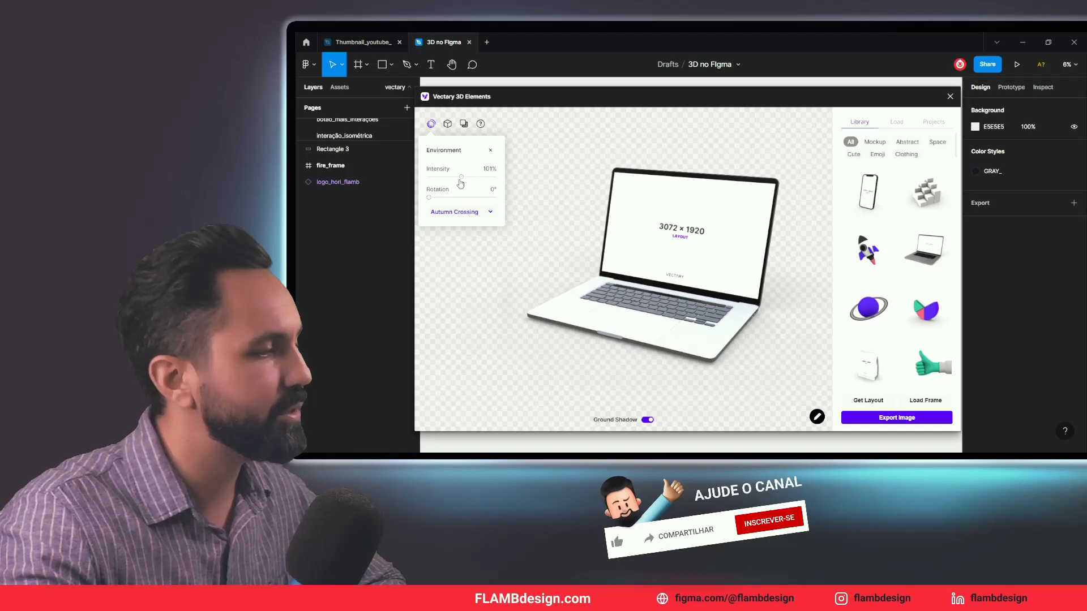
left_click_drag(433, 198, 465, 200)
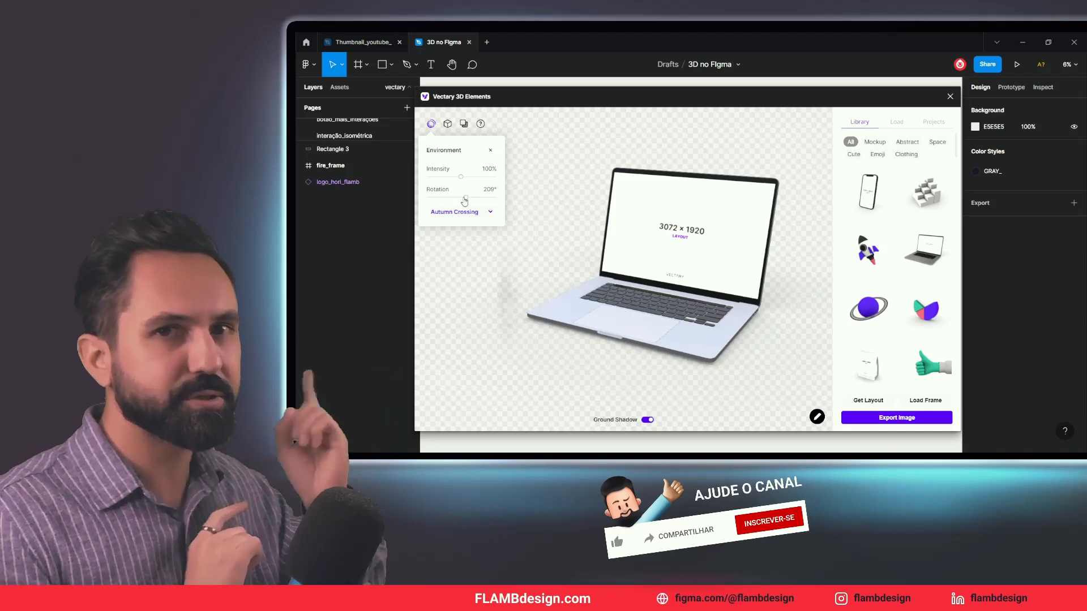
mouse_move(464, 200)
left_mouse_down()
mouse_move(435, 204)
mouse_move(450, 207)
left_mouse_up()
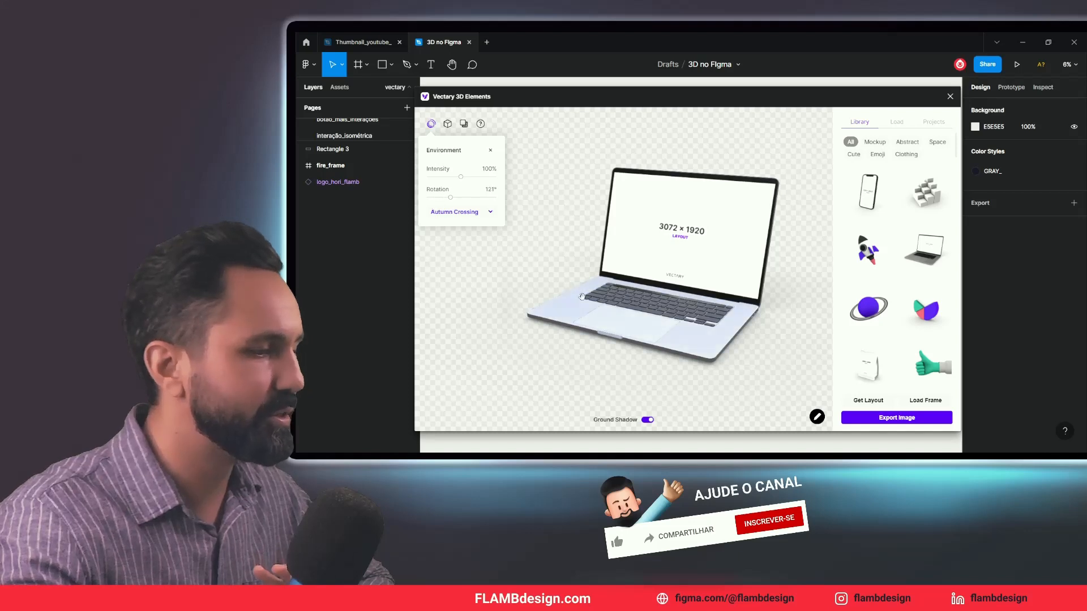
scroll(644, 296, "up", 3)
scroll(644, 297, "up", 3)
left_click_drag(451, 202, 450, 197)
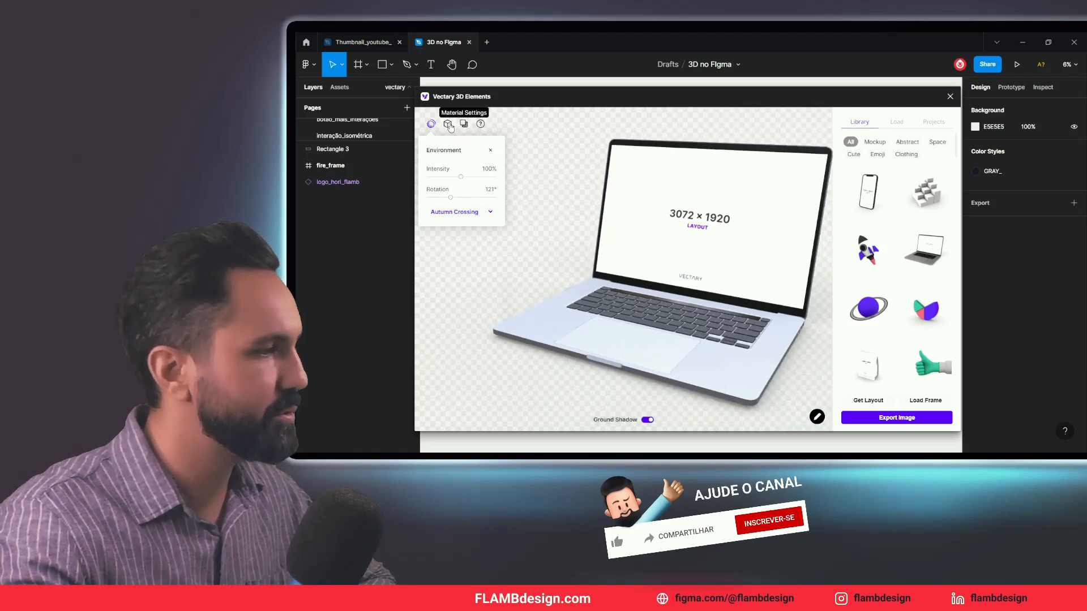
Select the laptop's Body material from the back of the model and set its roughness to 0%
left_click(448, 125)
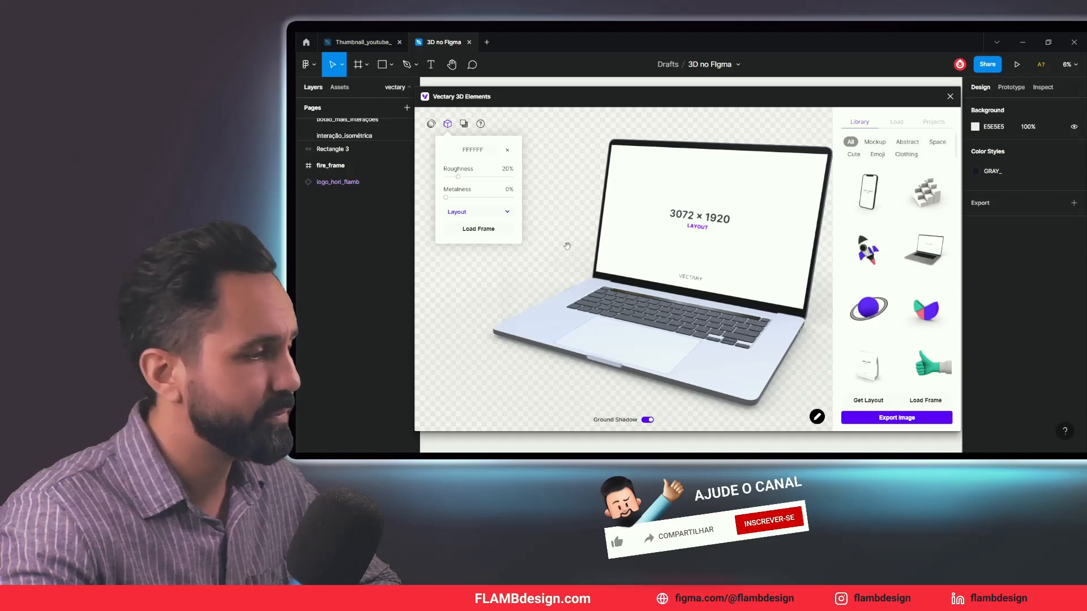
scroll(697, 326, "up", 4)
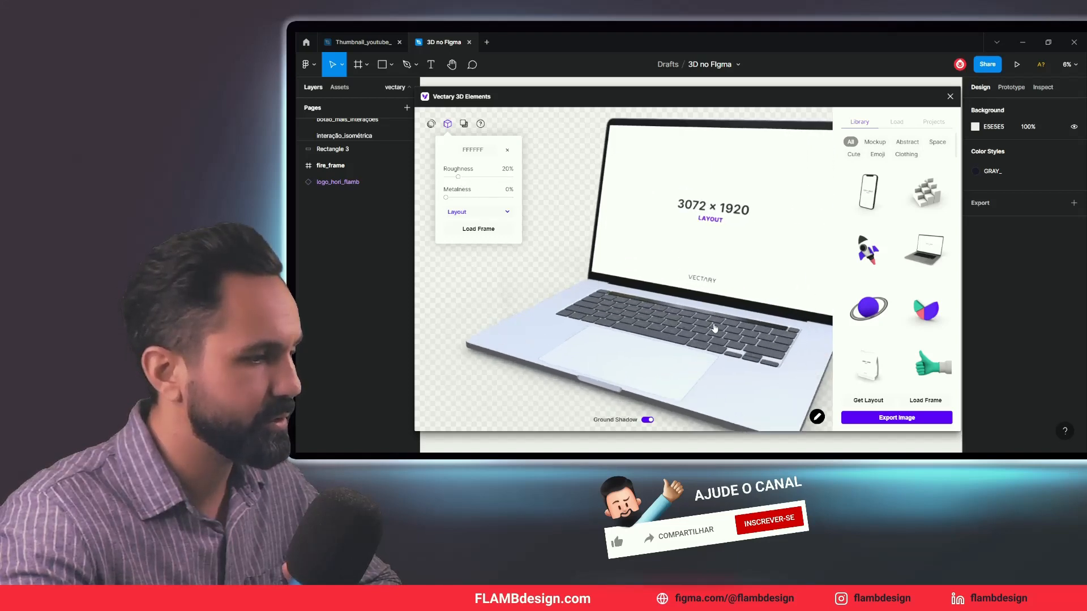
left_click_drag(688, 327, 651, 272)
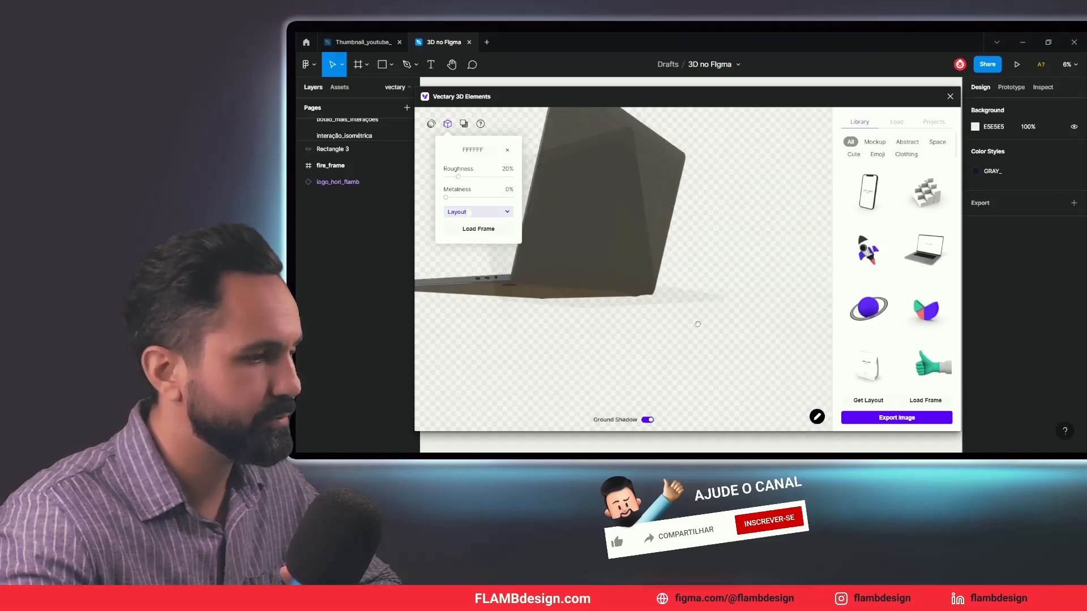
left_click(566, 220)
left_click_drag(473, 180, 433, 186)
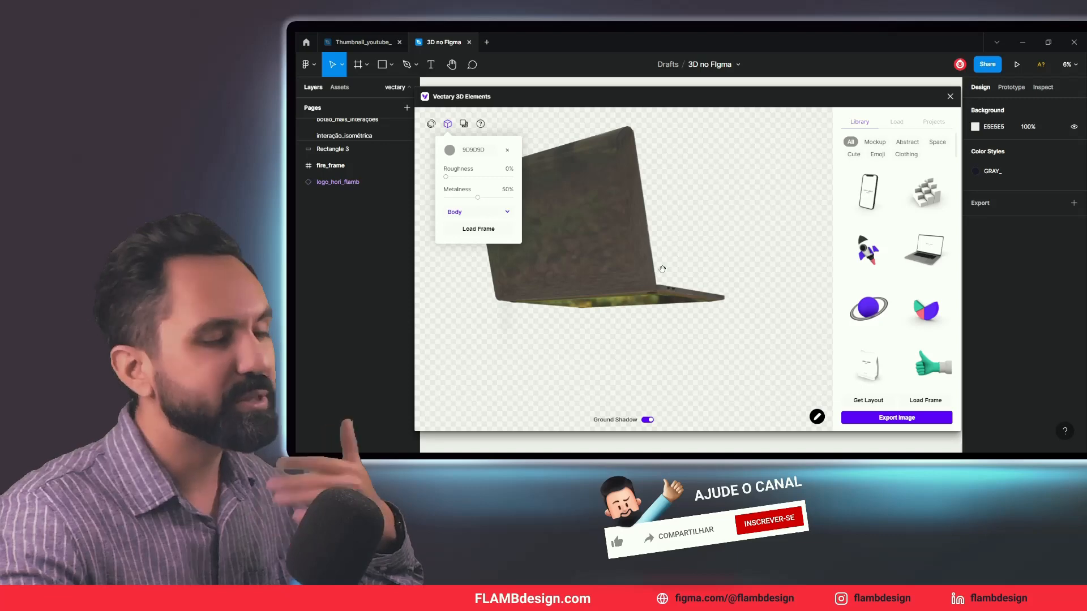
Inspect the reflections on the laptop's lid and underside, and set the Body material's roughness to 8%
scroll(614, 257, "down", 1)
scroll(612, 256, "up", 1)
scroll(610, 253, "down", 5)
scroll(614, 250, "up", 6)
left_click_drag(601, 259, 596, 234)
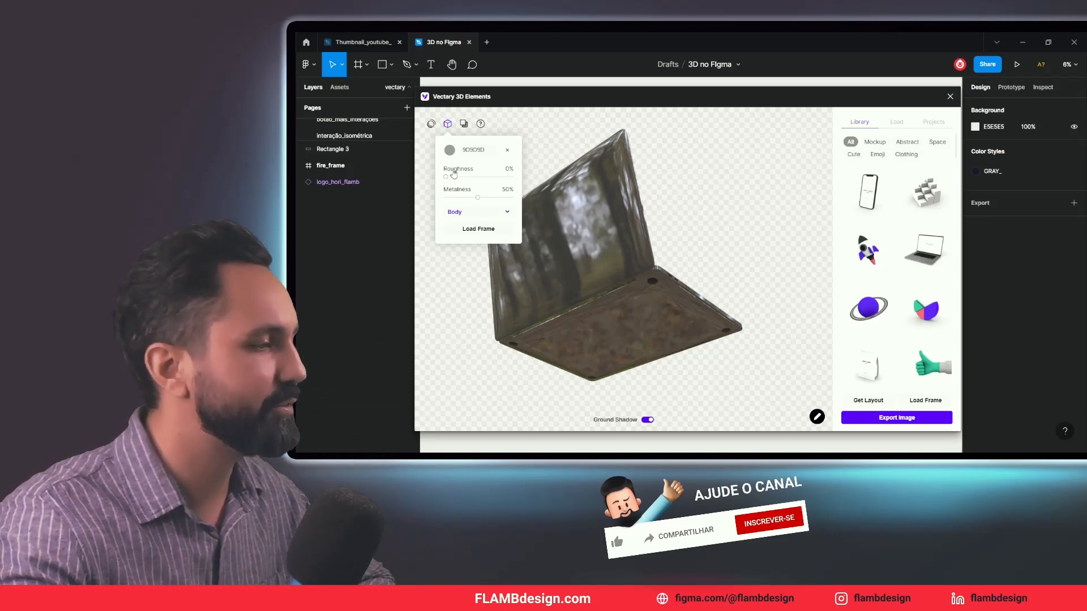
mouse_move(465, 181)
left_mouse_down()
mouse_move(497, 184)
mouse_move(450, 181)
left_mouse_up()
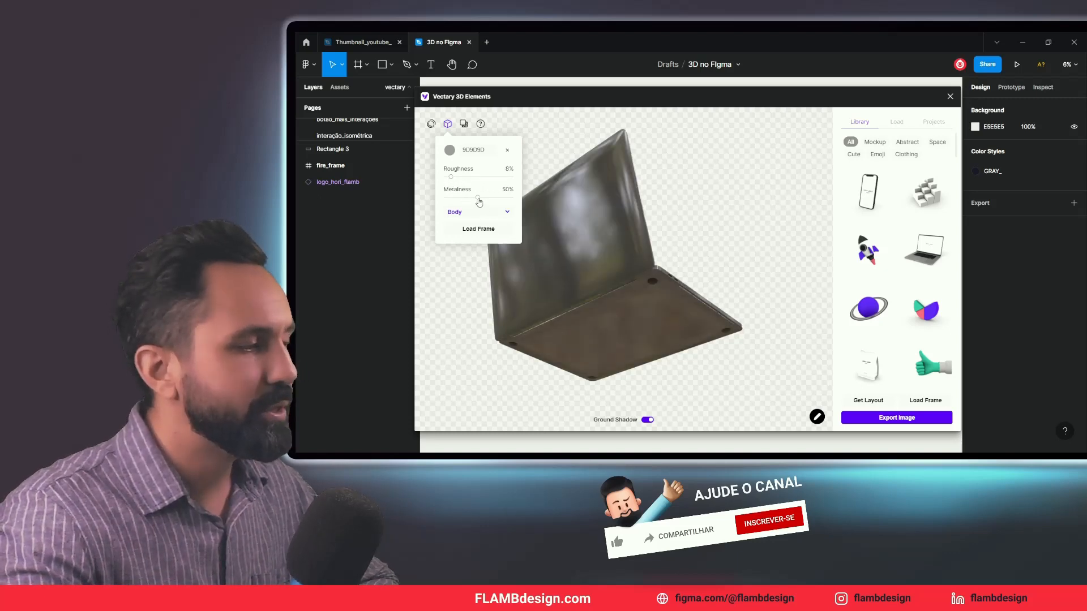
Set the laptop Body material's metalness to 100% and its roughness to 52%
left_click_drag(477, 201, 509, 204)
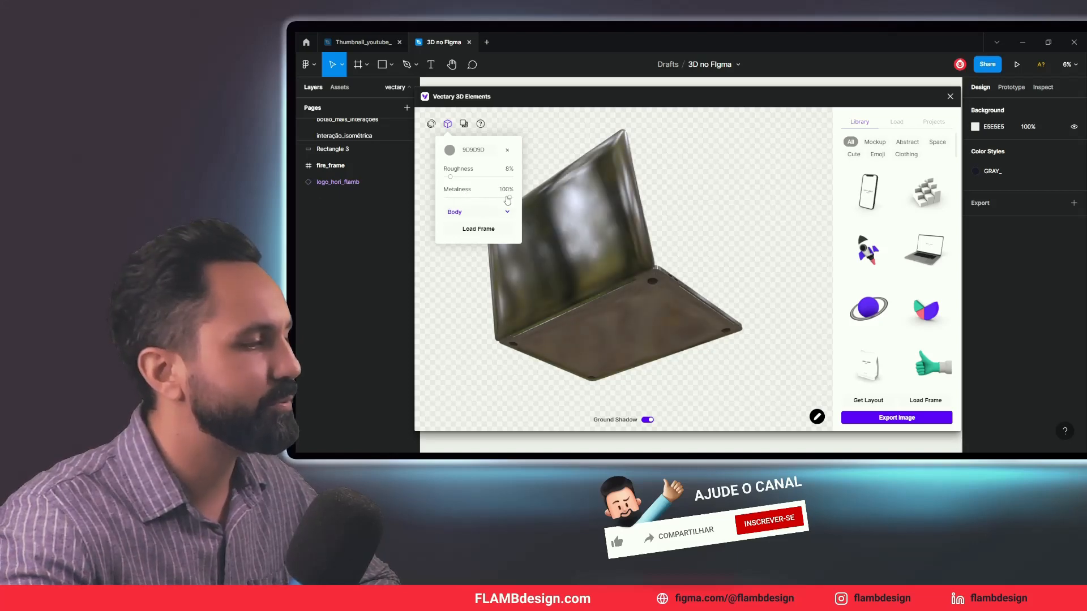
mouse_move(482, 177)
left_mouse_down()
mouse_move(501, 177)
mouse_move(479, 179)
left_mouse_up()
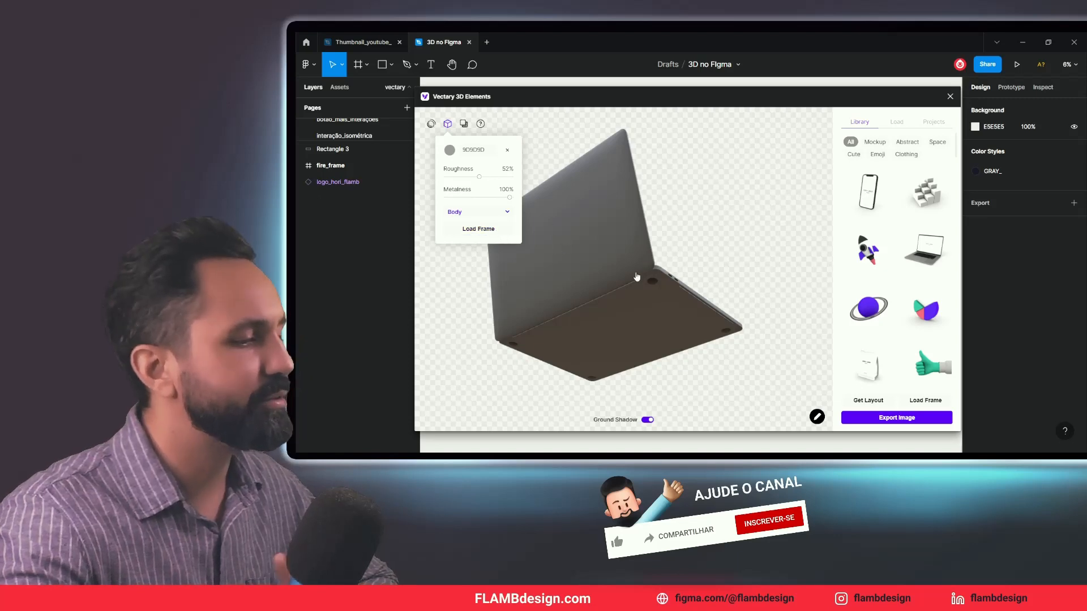
scroll(609, 268, "down", 1)
left_click_drag(652, 232, 575, 225)
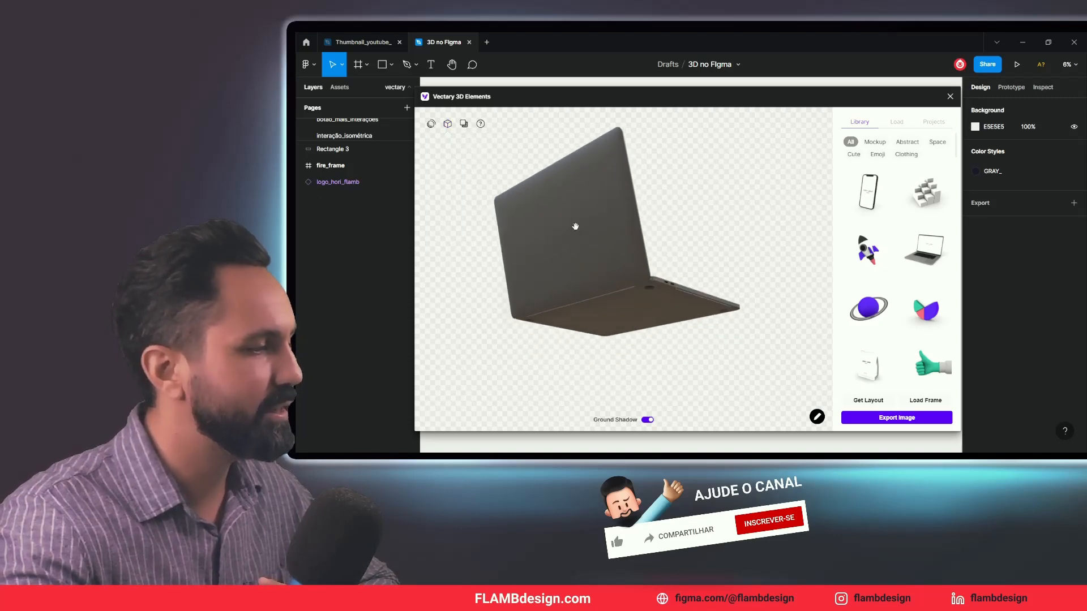
Select the laptop's Keyboard material and set its color to red FF0000
left_click(447, 127)
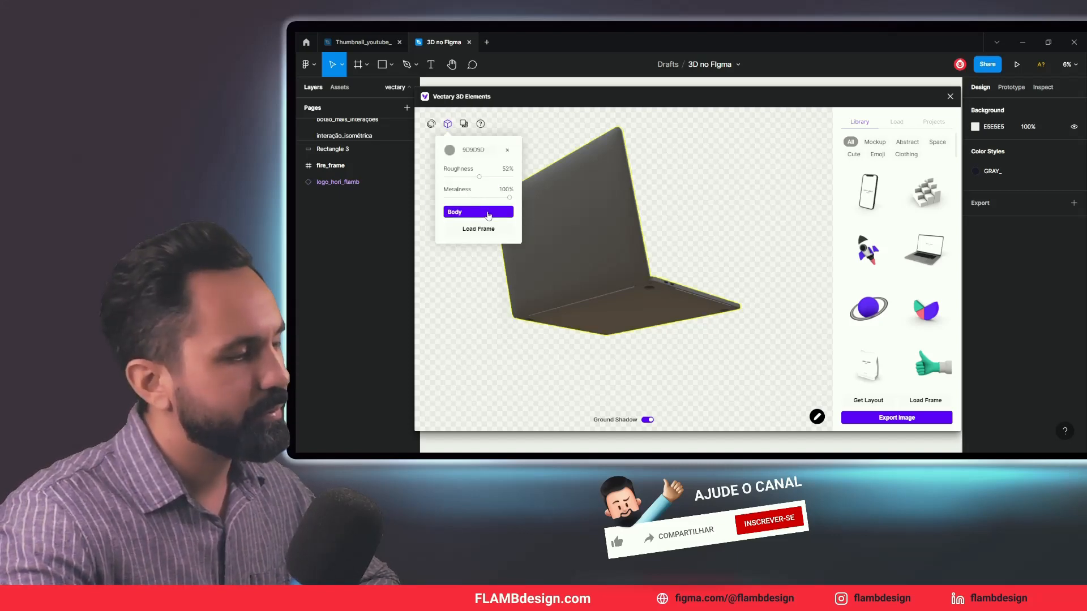
left_click_drag(781, 237, 627, 209)
left_click(627, 207)
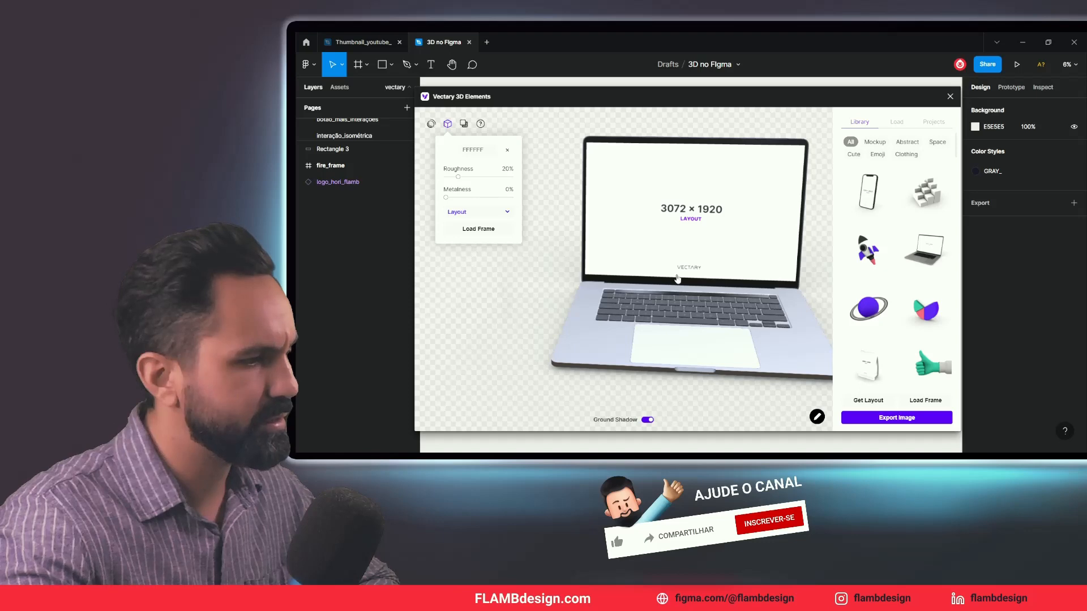
left_click(507, 214)
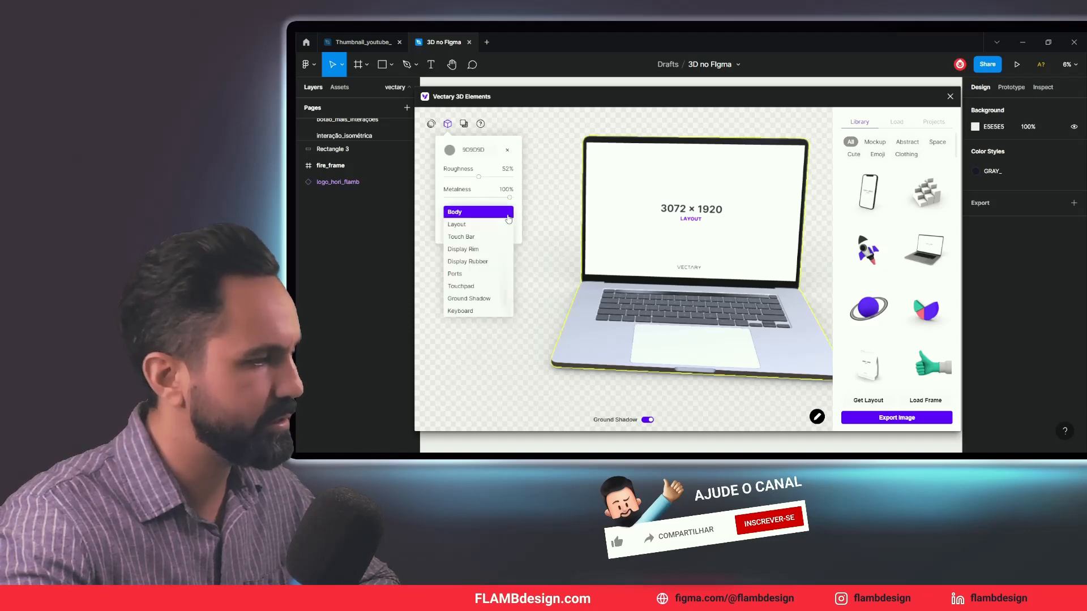
left_click(468, 311)
left_click(449, 150)
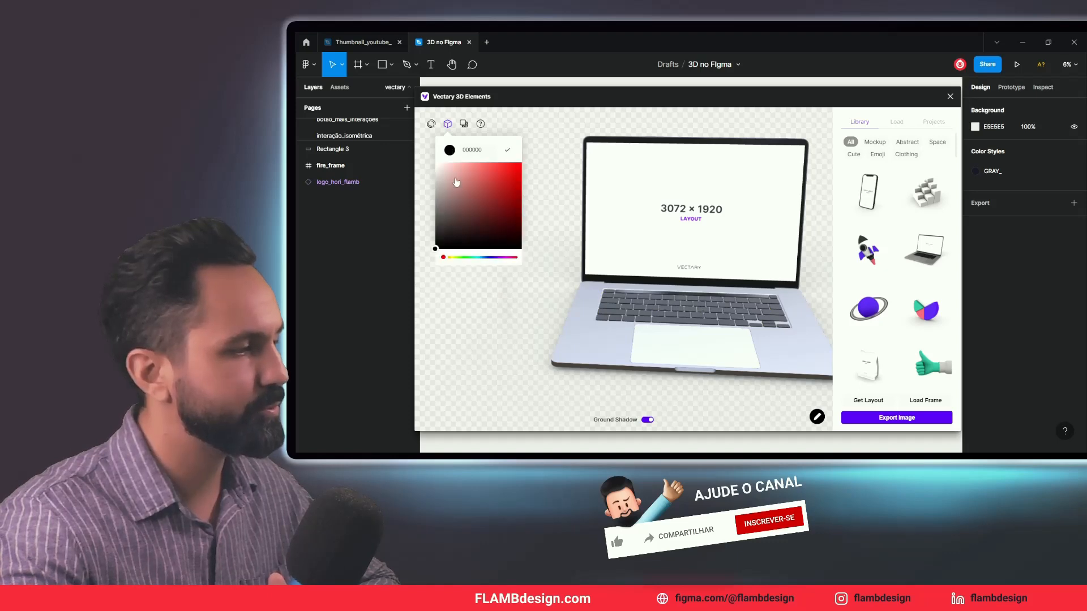
left_click_drag(474, 180, 525, 166)
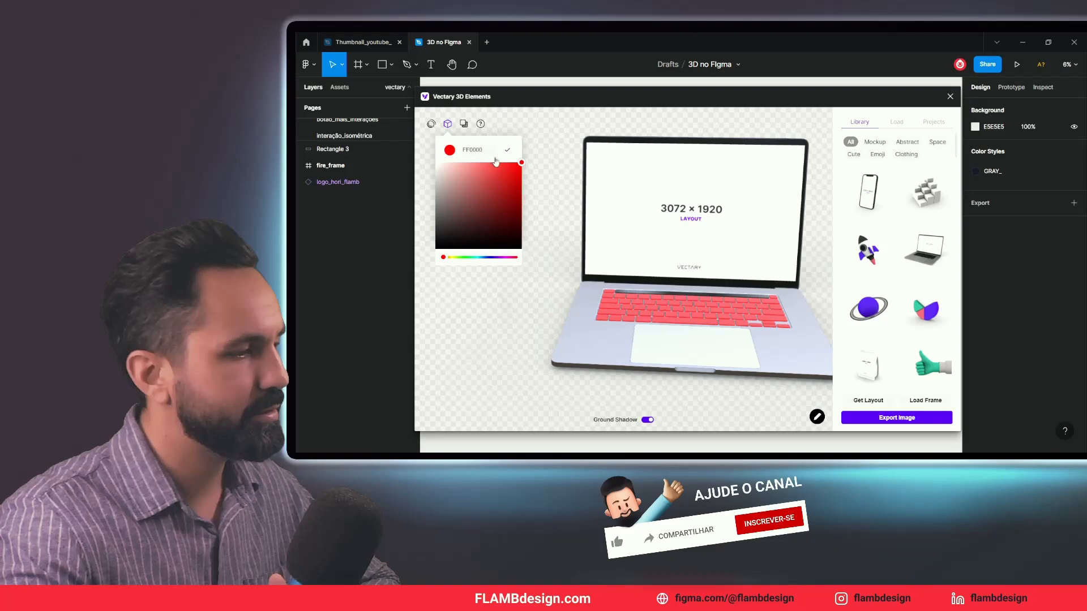
left_click(507, 152)
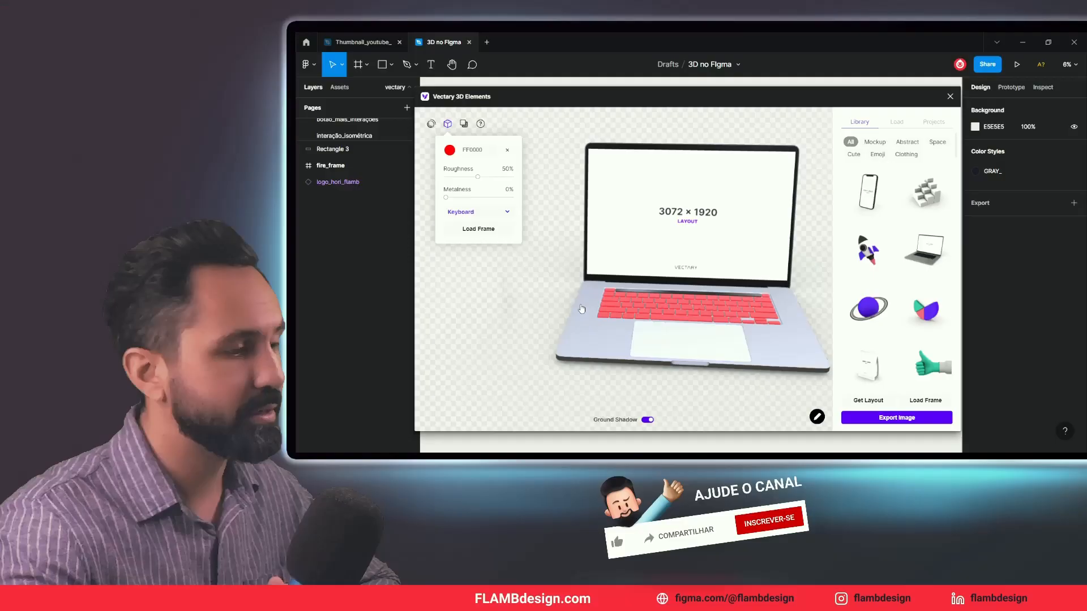
Resize the plugin window to 888px and set the scene's field of view to 117°
left_click_drag(684, 301, 520, 298)
left_click(447, 124)
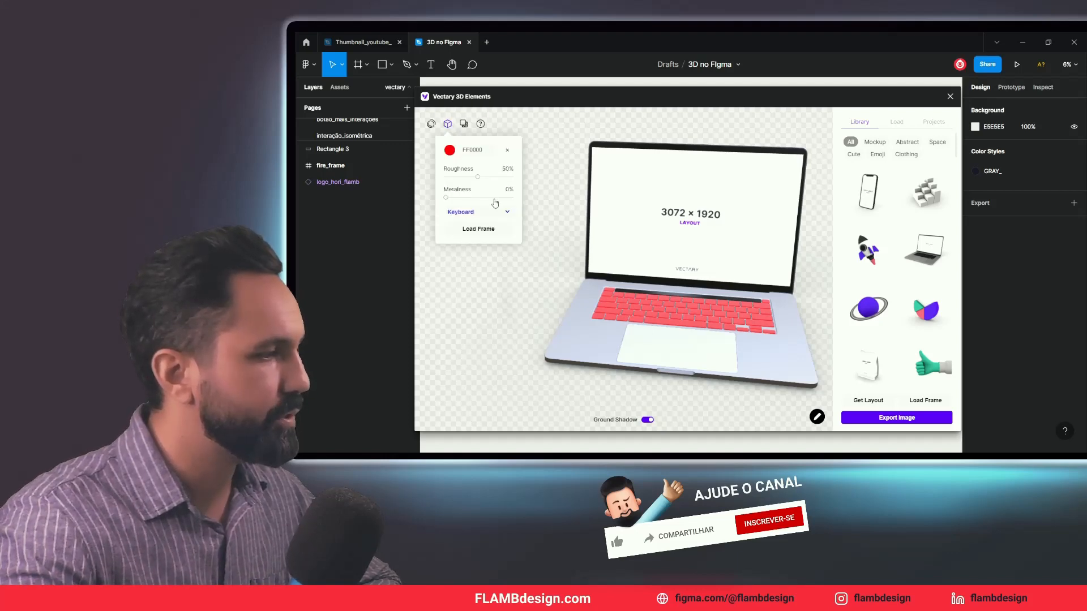
left_click(464, 124)
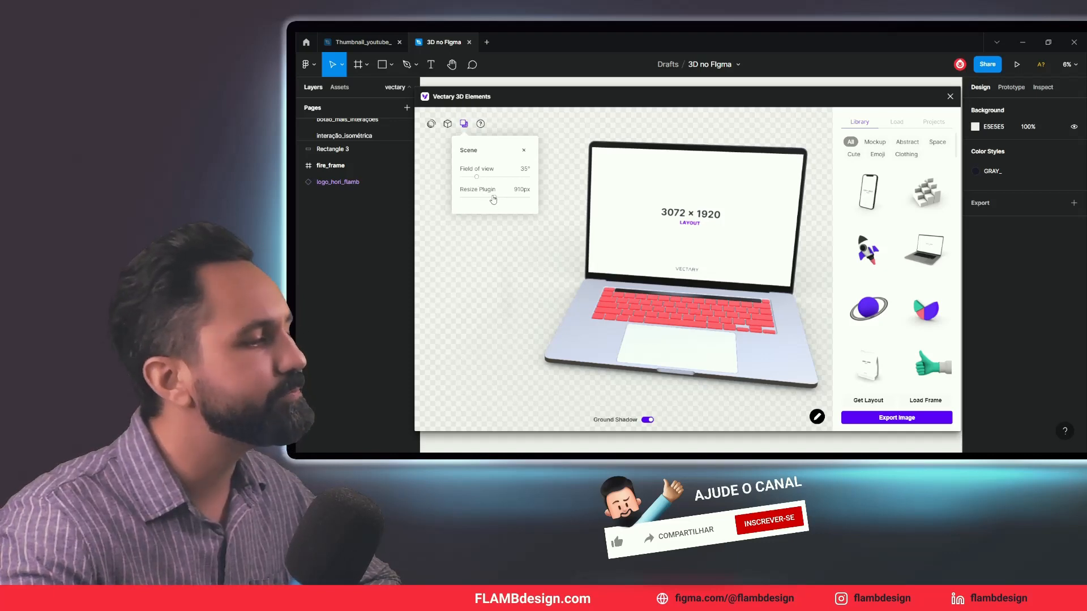
left_click_drag(493, 200, 524, 185)
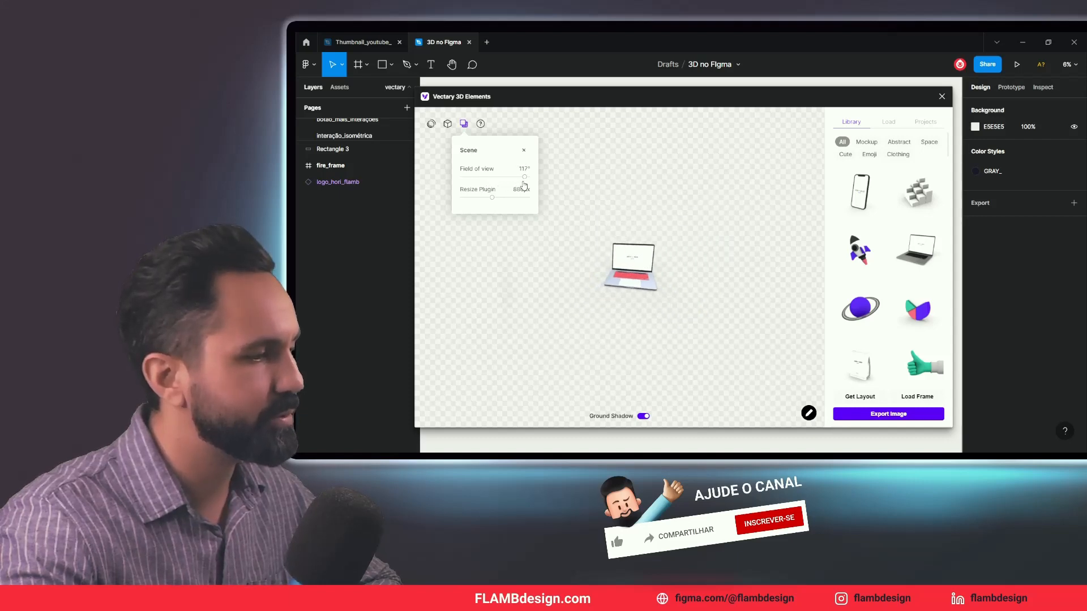
scroll(649, 276, "up", 10)
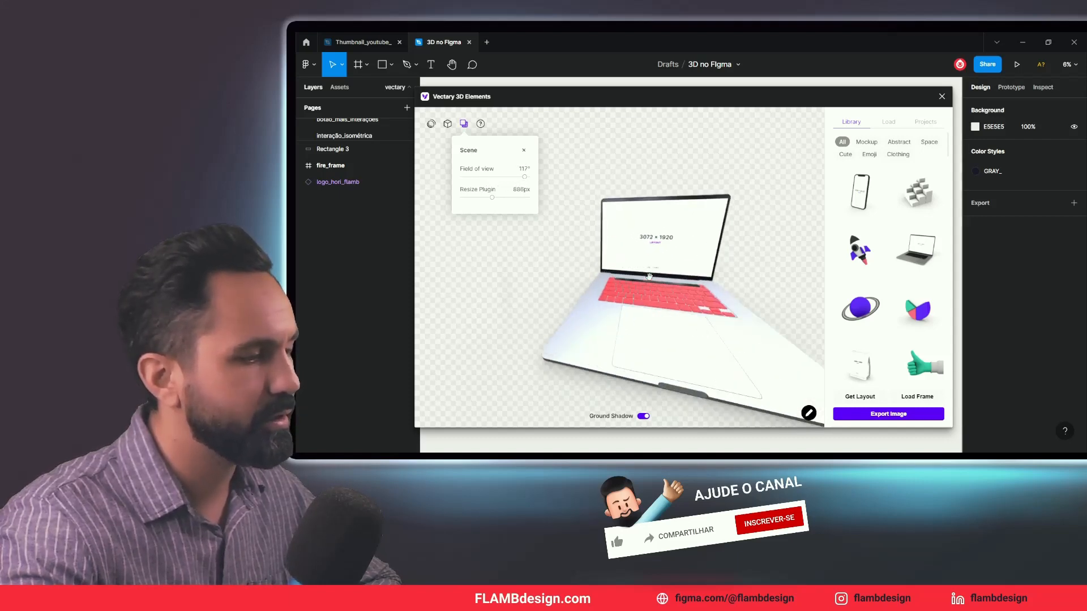
Set the scene's field of view to 14° and rotate the laptop into an isometric-style angle seen from above
left_click_drag(524, 177, 464, 184)
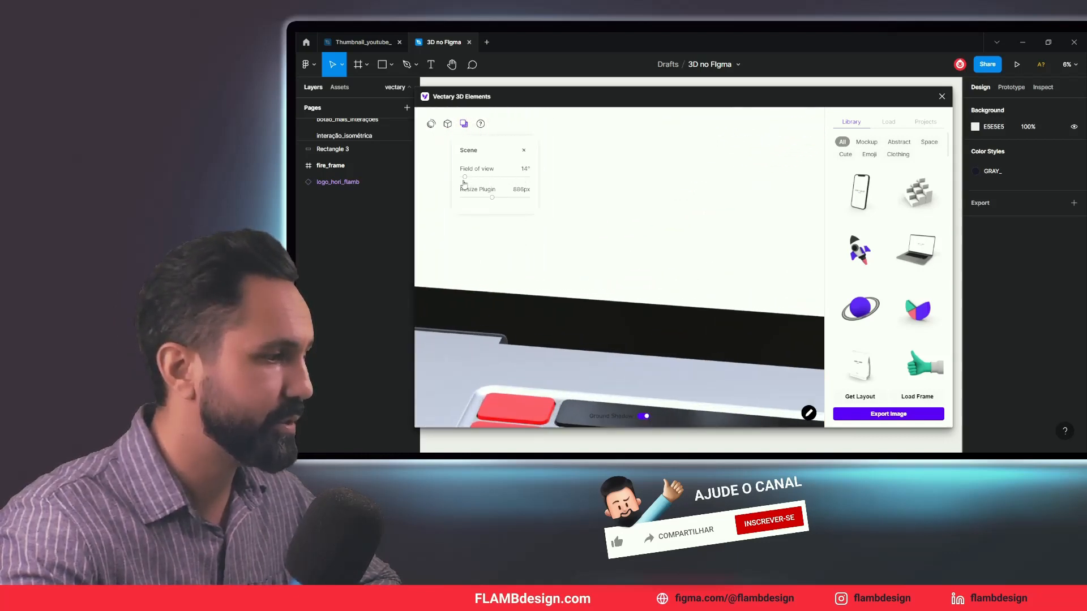
scroll(611, 274, "down", 10)
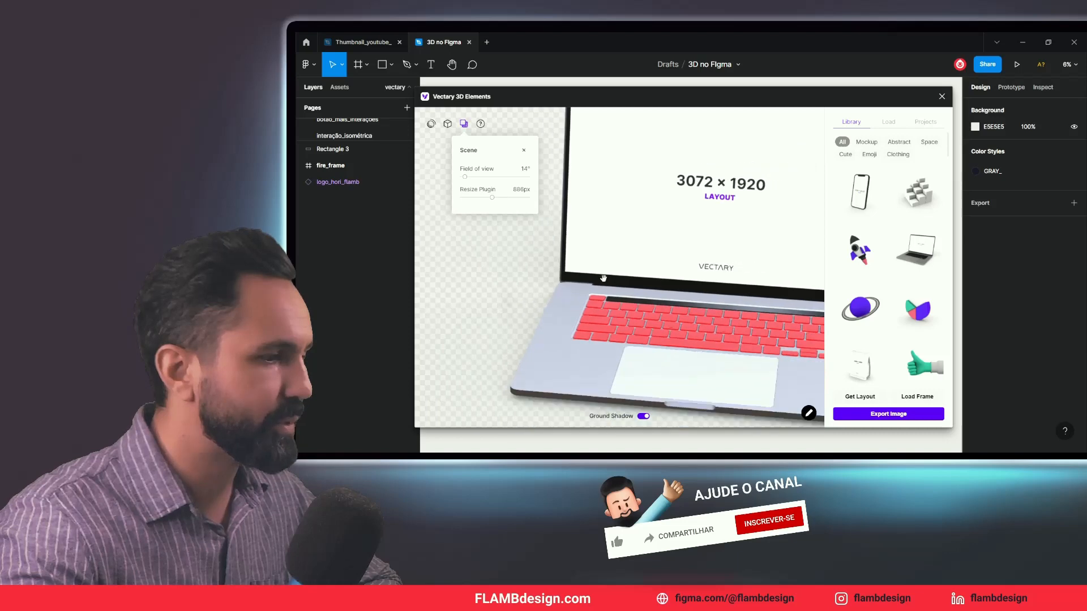
scroll(603, 278, "down", 3)
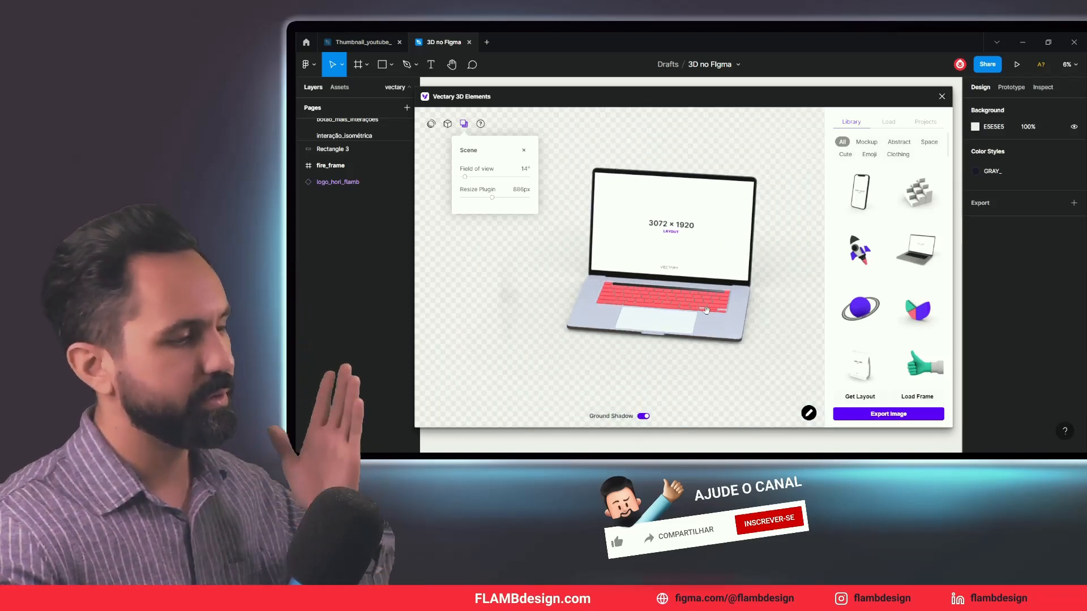
left_click_drag(731, 331, 743, 283)
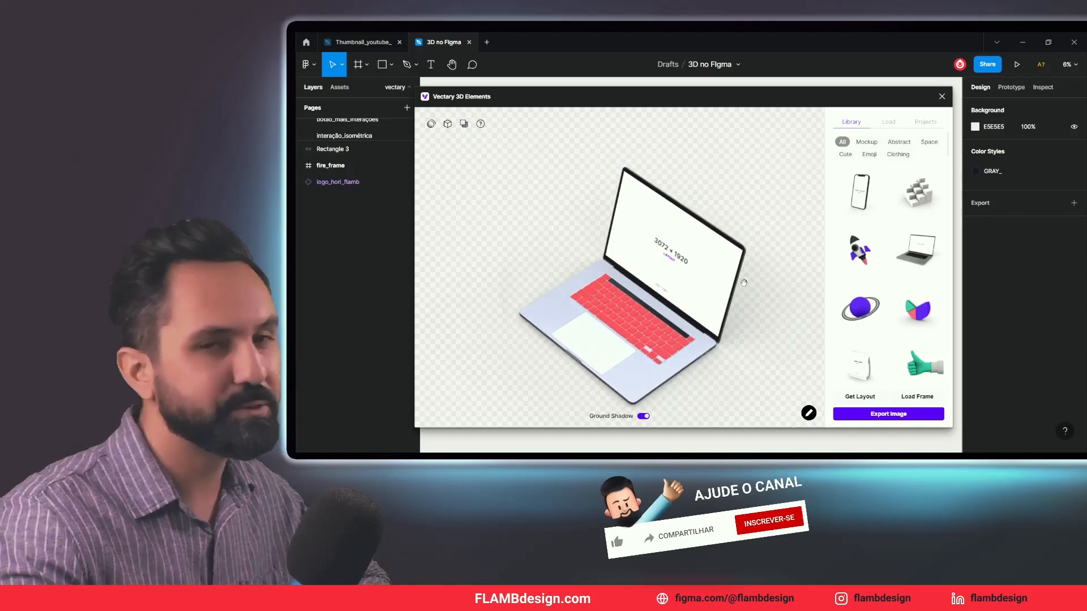
Switch the laptop's ground shadow off and on repeatedly to compare both looks, leaving it enabled
left_click(464, 123)
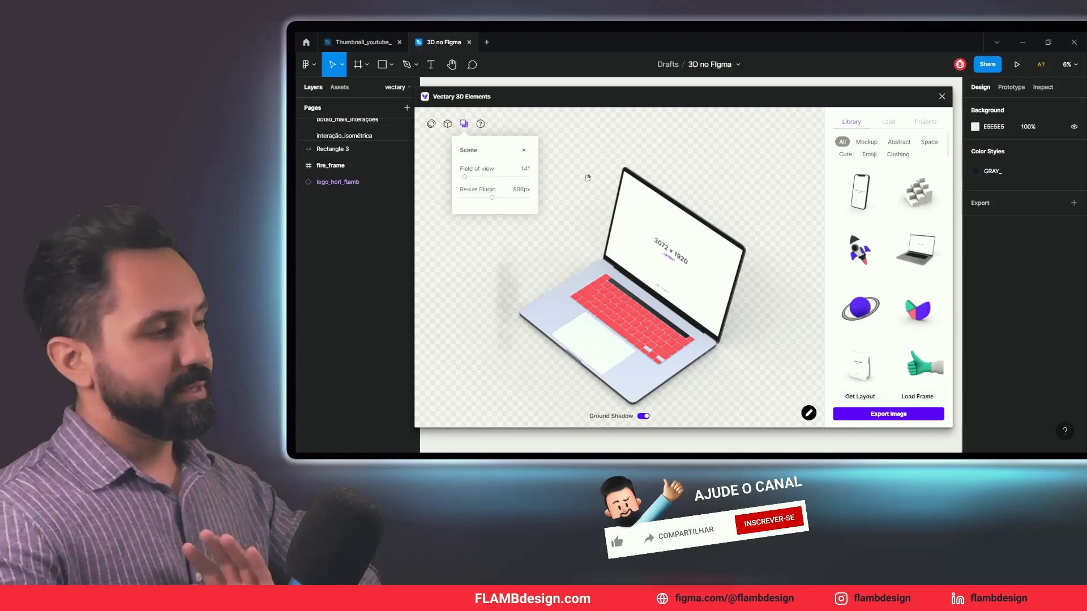
left_click(645, 422)
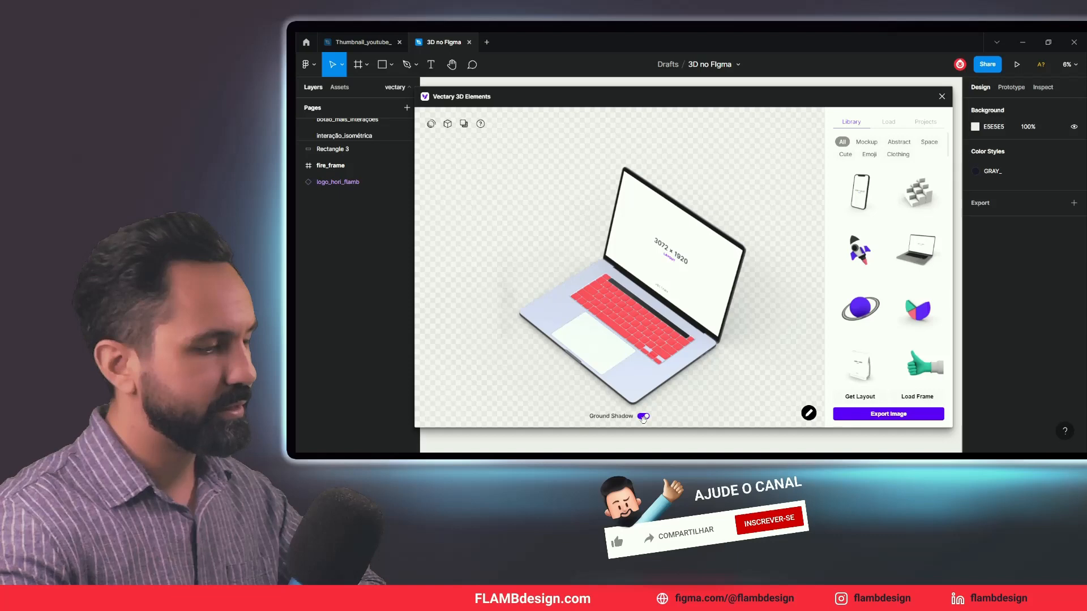
left_click(644, 417)
left_click(645, 416)
left_click(644, 416)
left_click(645, 416)
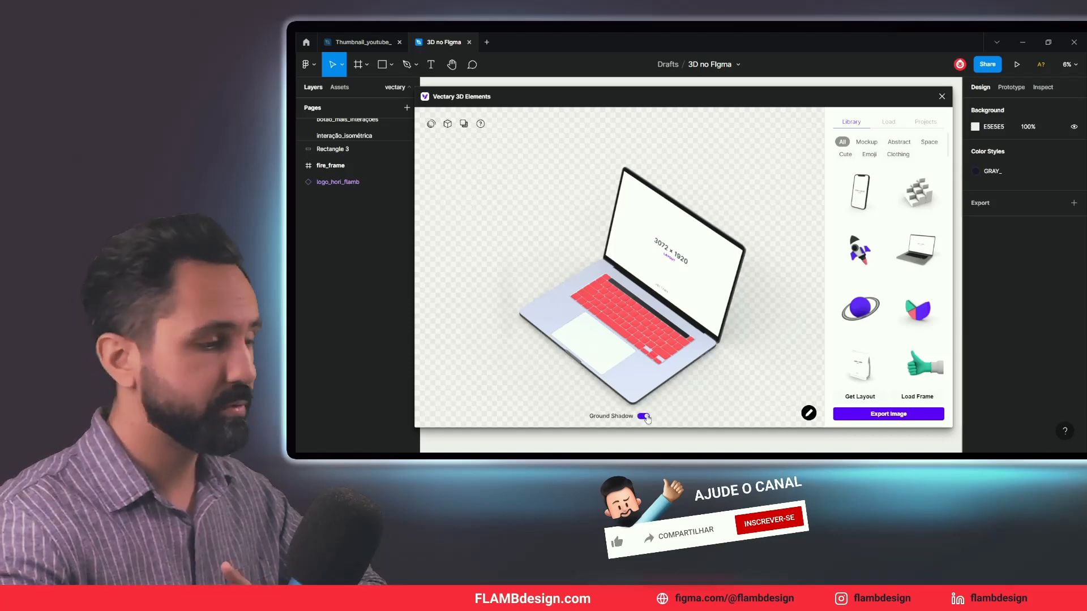
left_click(645, 417)
left_click(645, 416)
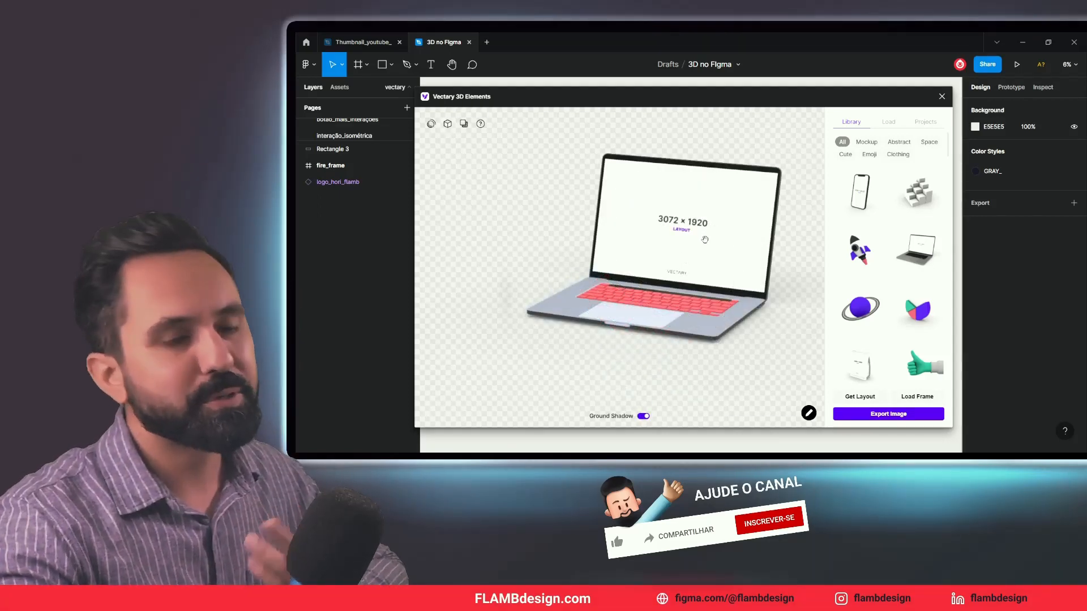
Load the phone mockup from the library, get its layout as a frame on the canvas and close the plugin
left_click_drag(543, 188, 557, 192)
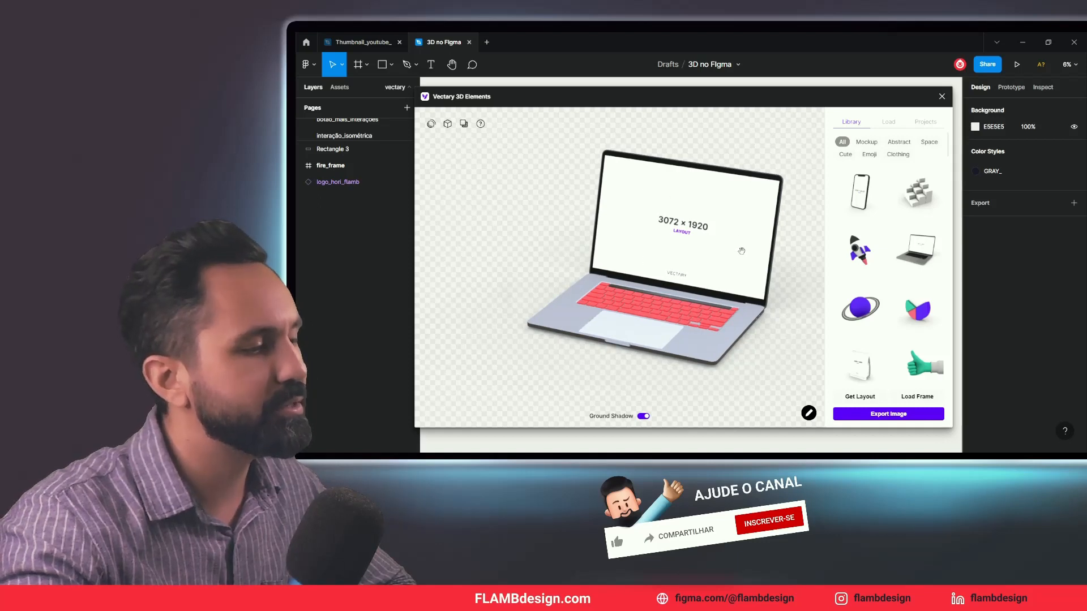
left_click(850, 204)
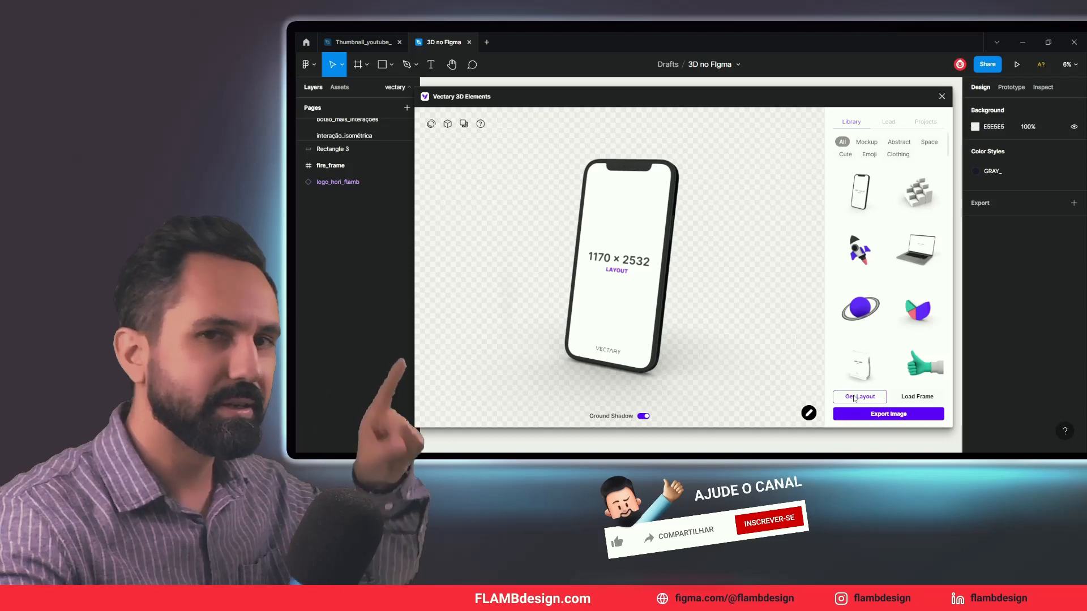
left_click_drag(759, 104, 570, 87)
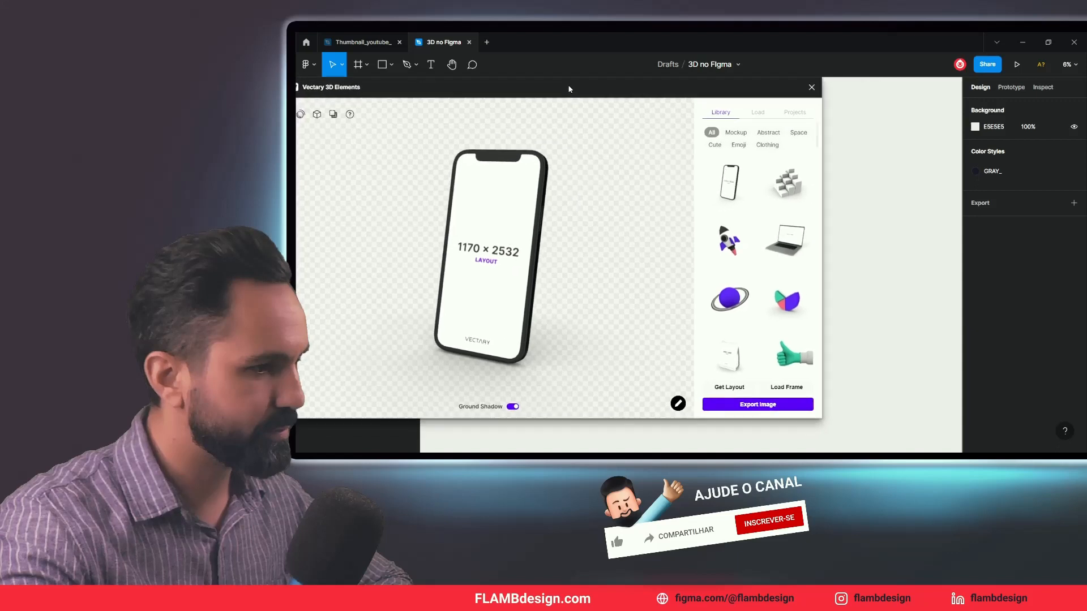
left_click(741, 388)
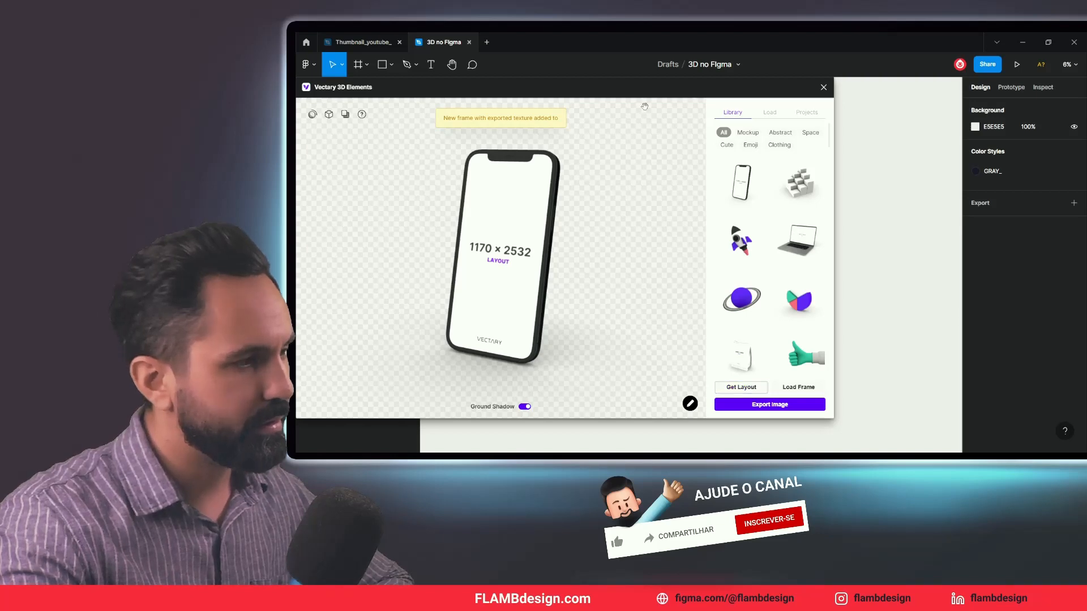
mouse_move(623, 92)
left_mouse_down()
mouse_move(691, 280)
mouse_move(703, 418)
mouse_move(658, 379)
mouse_move(433, 282)
mouse_move(514, 187)
mouse_move(532, 133)
mouse_move(617, 114)
left_mouse_up()
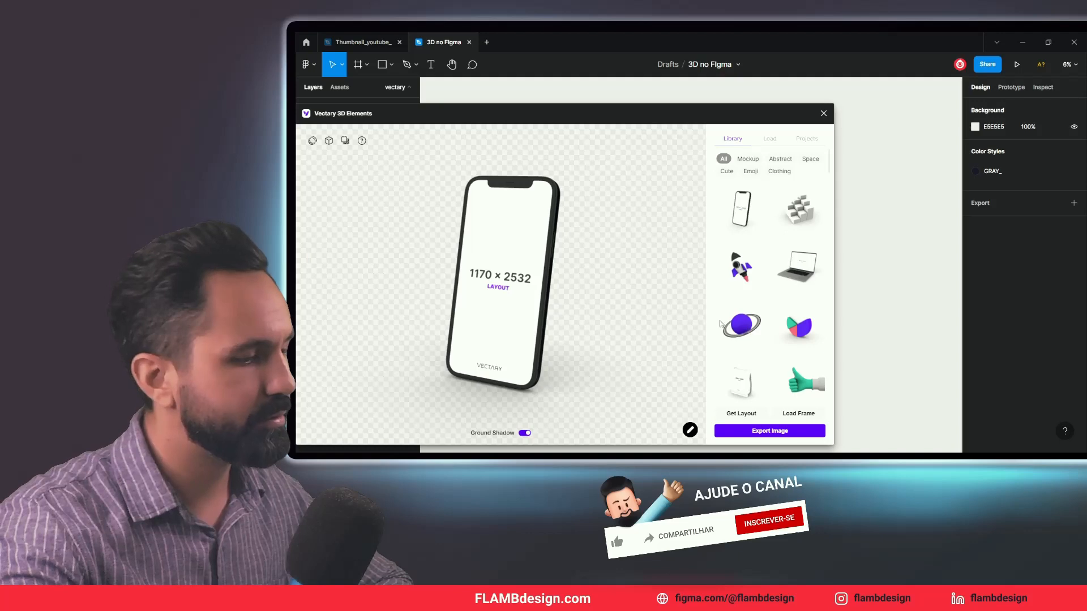
left_click(824, 114)
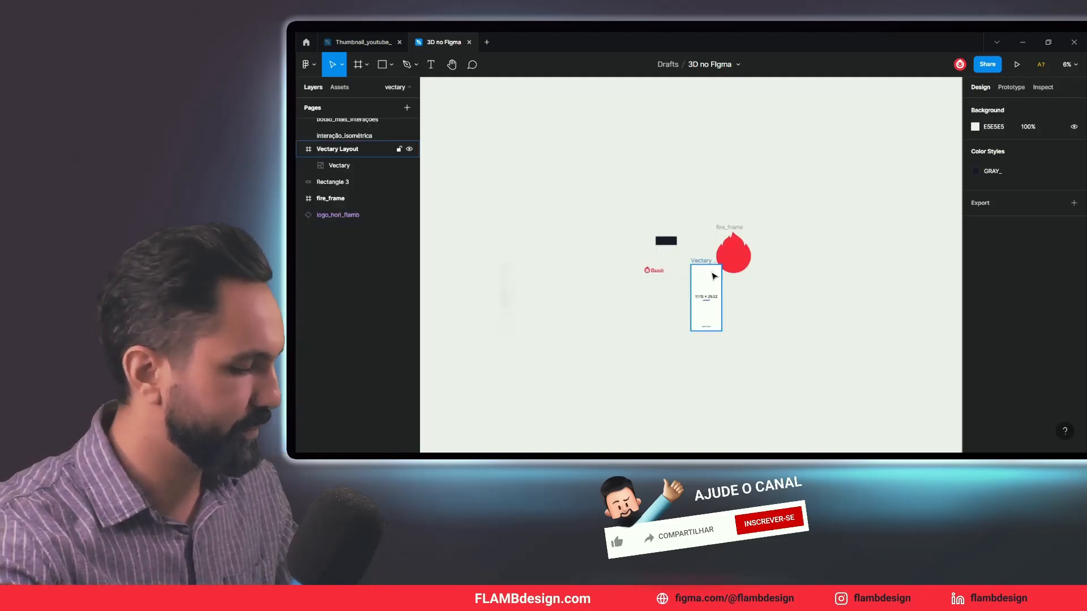
Move the Vectary Layout frame to the empty canvas area beside fire_frame
key("z")
left_click(714, 275)
left_click_drag(689, 252, 866, 211)
left_click_drag(867, 163, 723, 141)
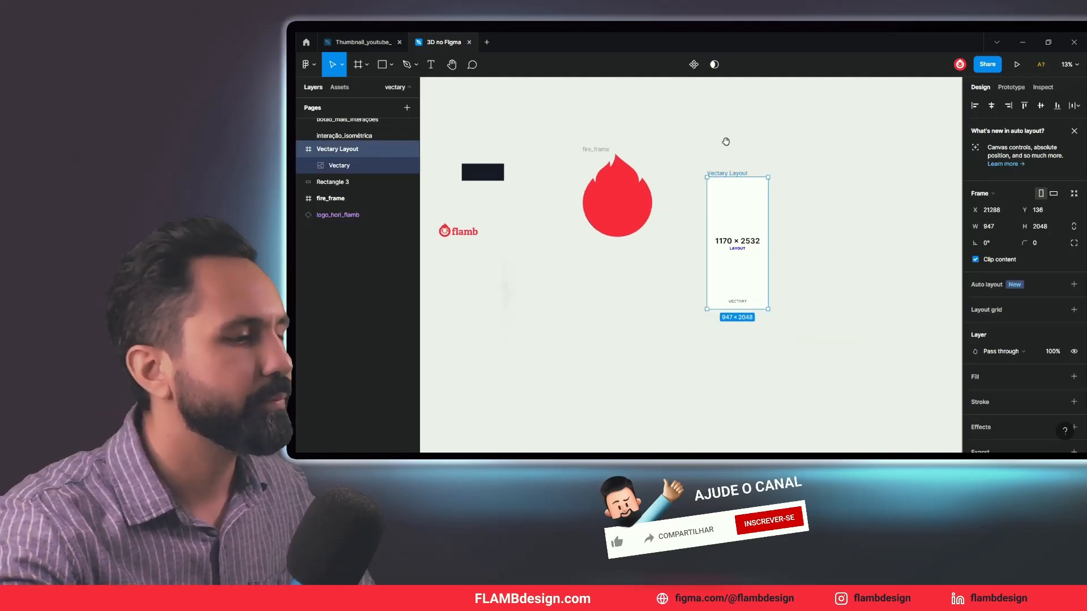
Check the image fill of the Vectary layer inside the Vectary Layout frame
double_click(730, 245)
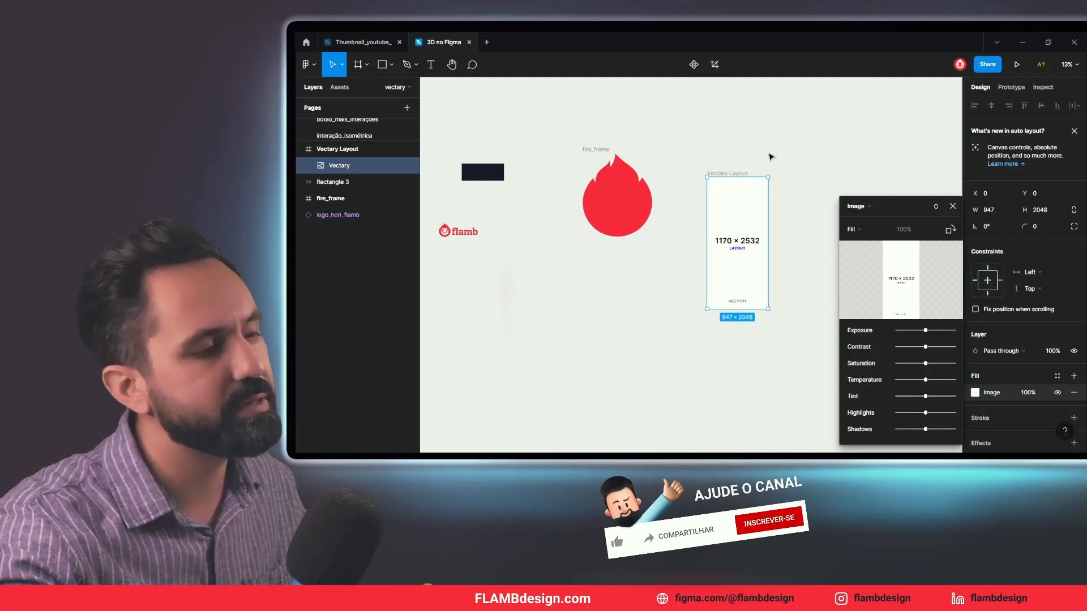
key("Escape")
left_click(821, 238)
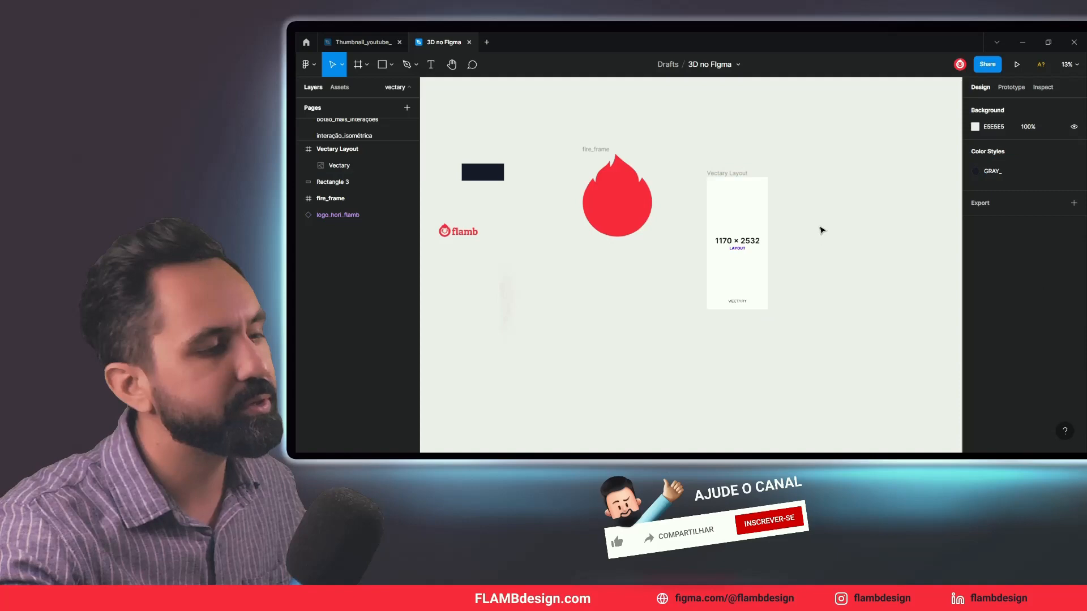
key("f")
left_click_drag(842, 163, 919, 311)
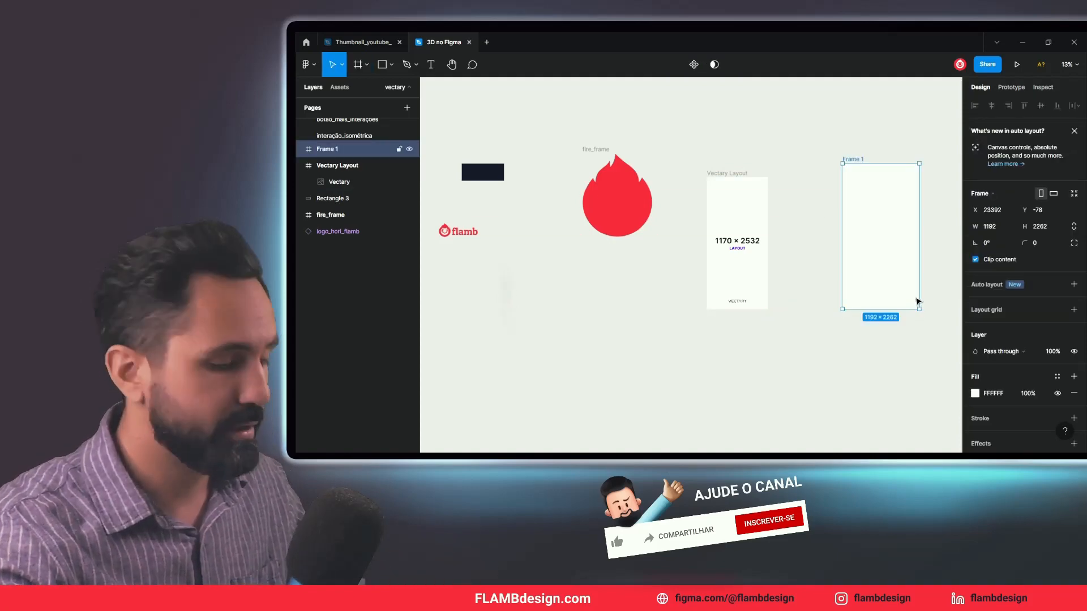
key("Delete")
Shift the Vectary layer inside the Vectary Layout frame to X 64, Y 320 and remove its image fill
left_click(738, 179)
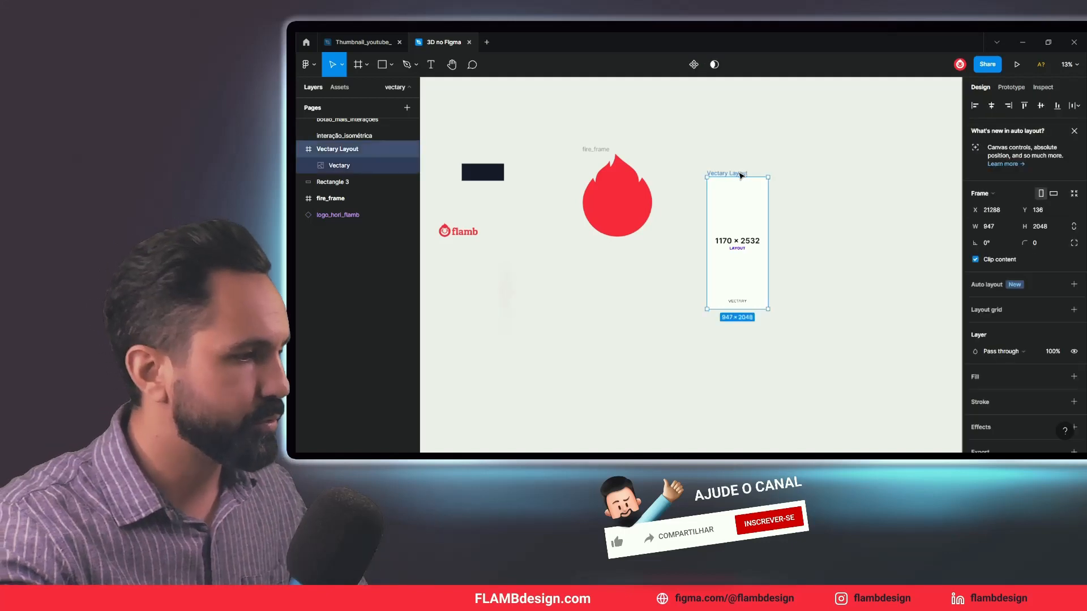
double_click(746, 222)
left_click_drag(746, 222, 750, 242)
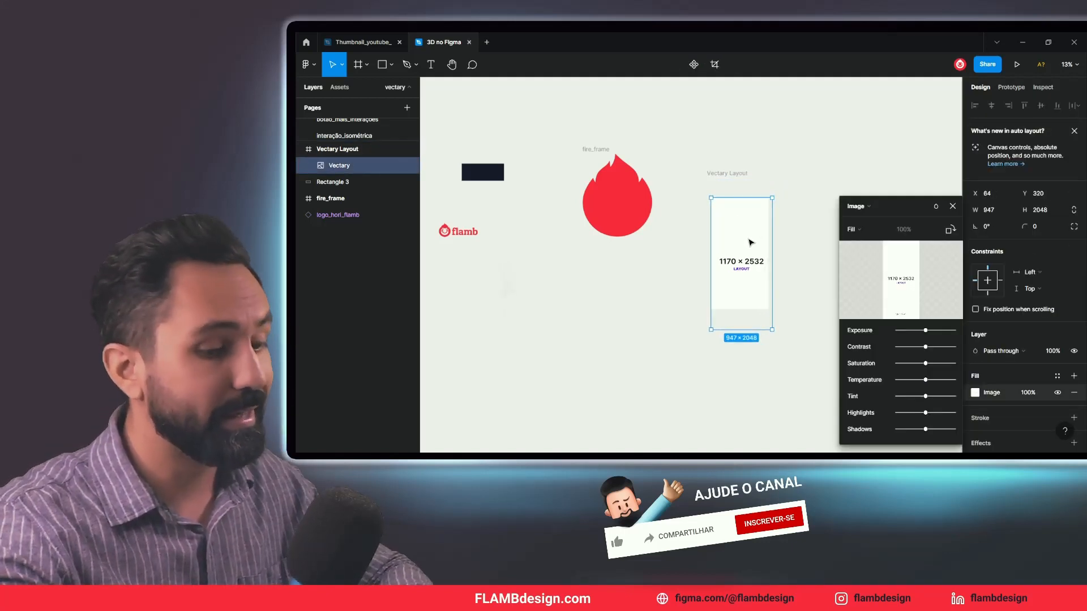
key("Delete")
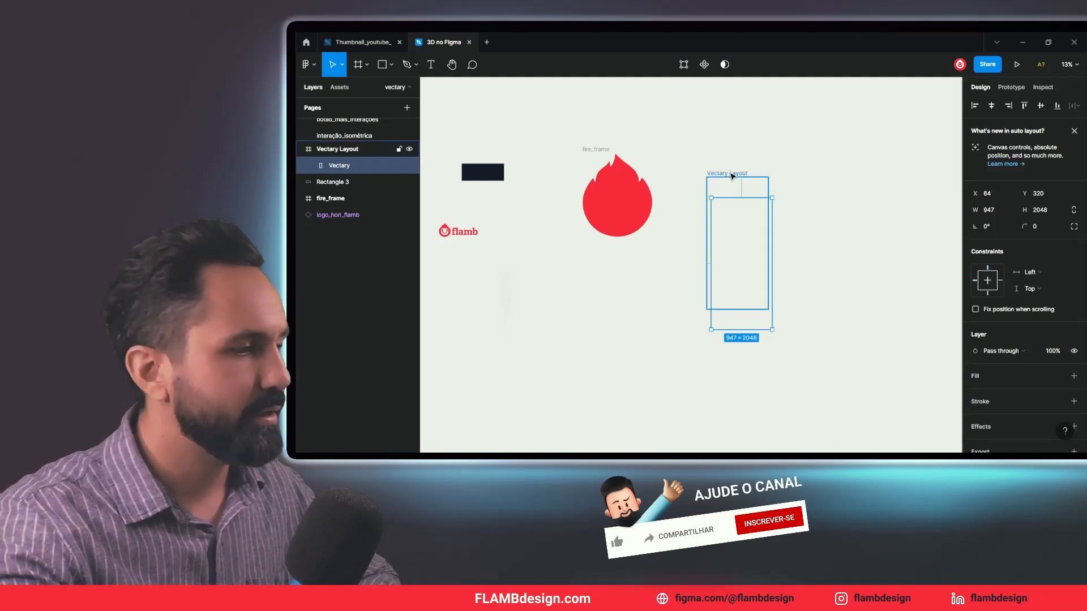
left_click(731, 175)
left_click(752, 229)
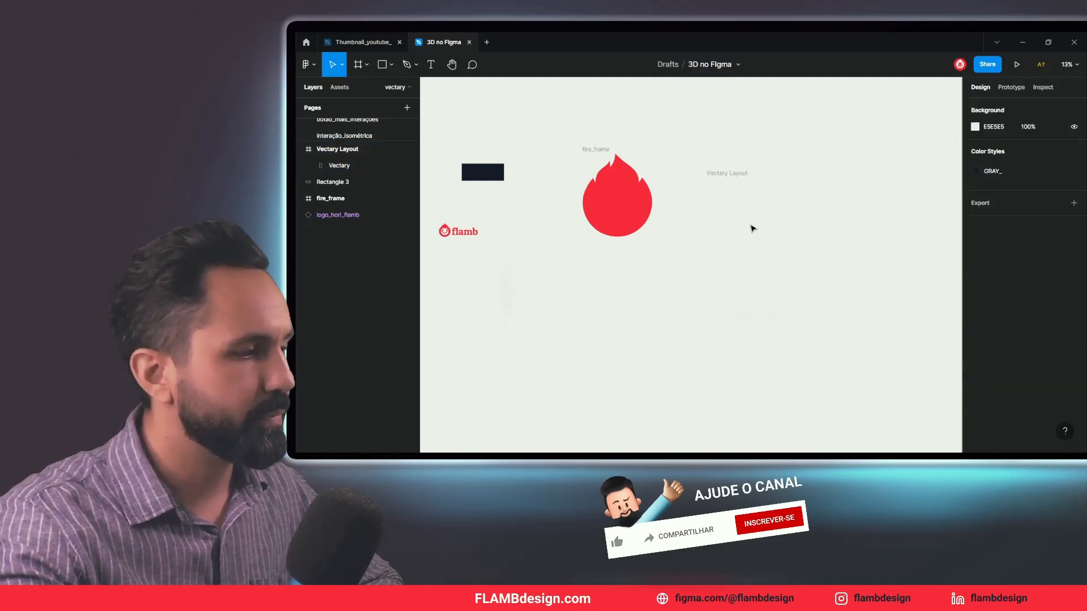
Fill the Vectary Layout frame with the red EE3442 sampled from the flame in fire_frame
left_click(738, 175)
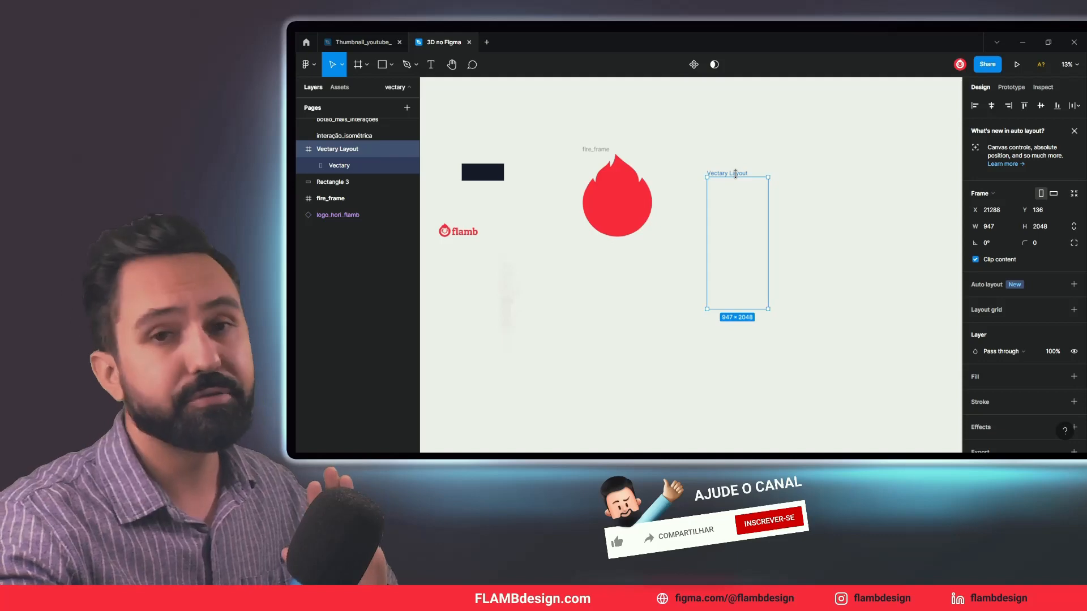
scroll(1012, 367, "down", 1)
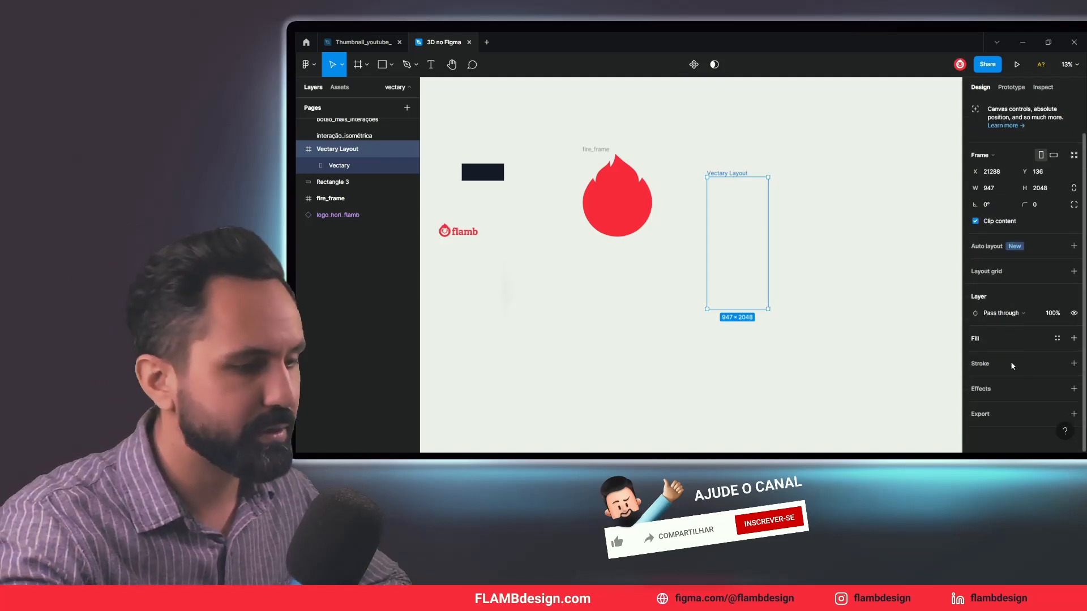
left_click(1073, 339)
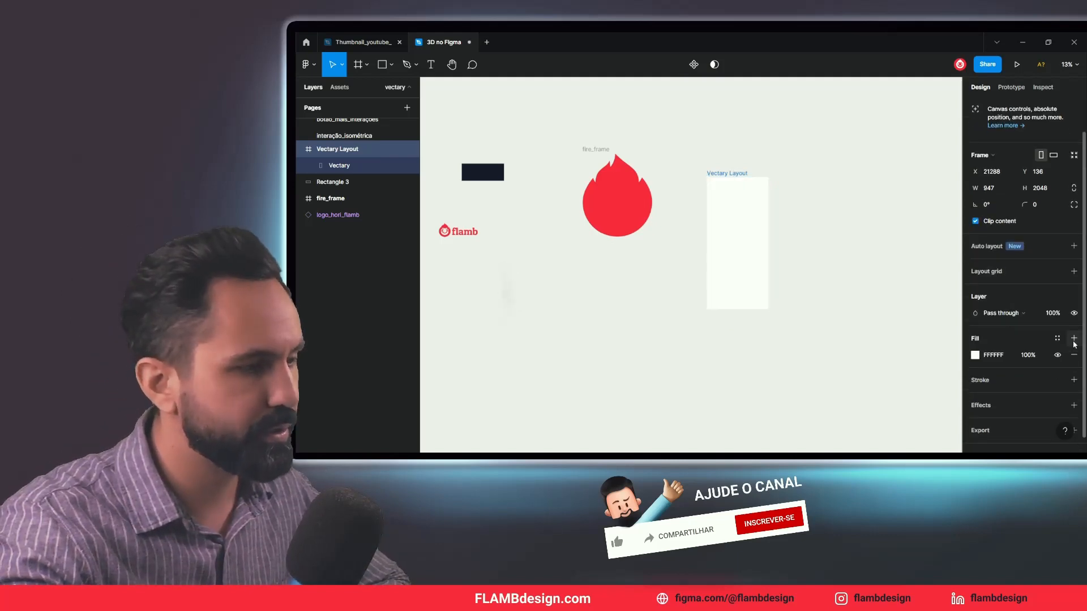
left_click(975, 355)
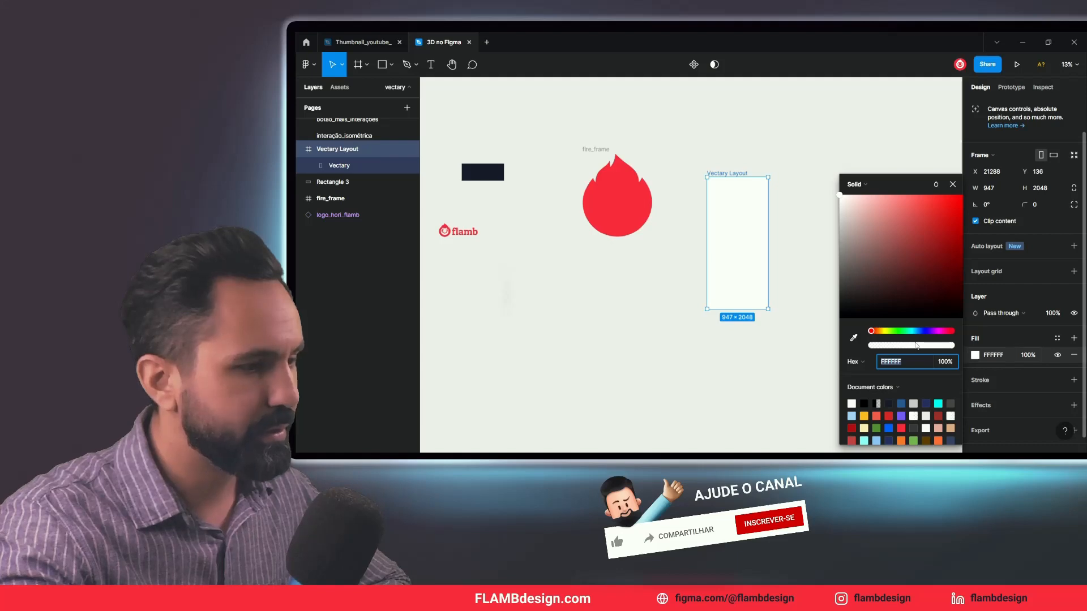
left_click(853, 339)
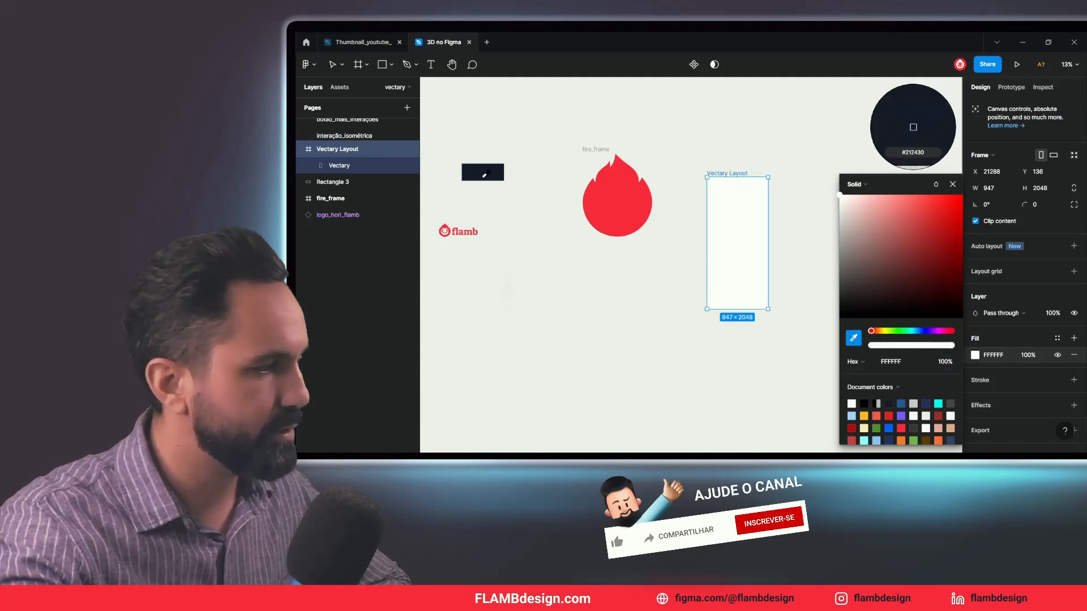
left_click(594, 175)
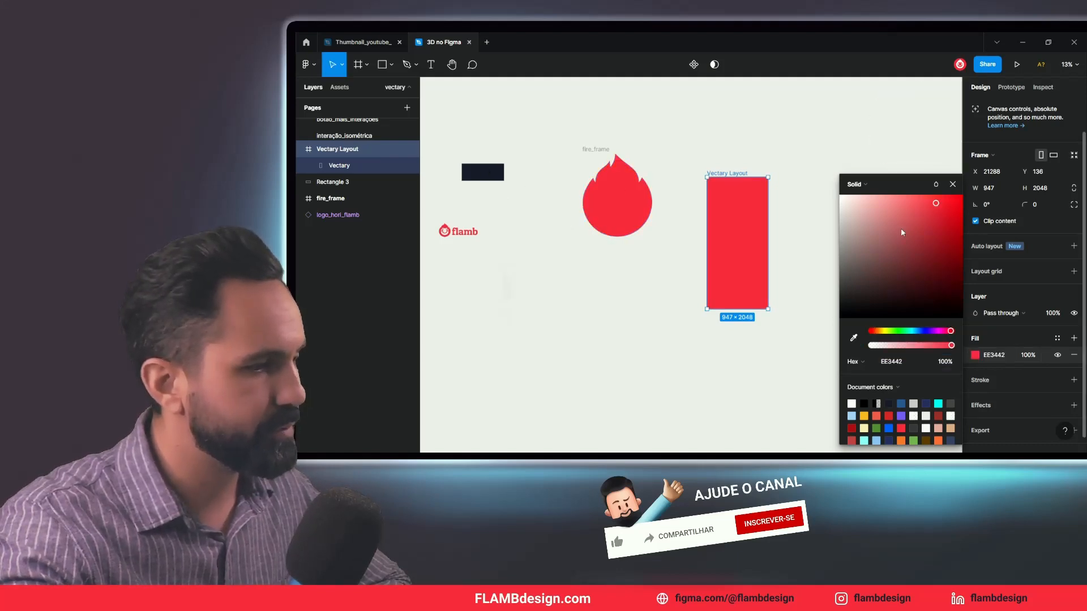
left_click(953, 184)
key("Escape")
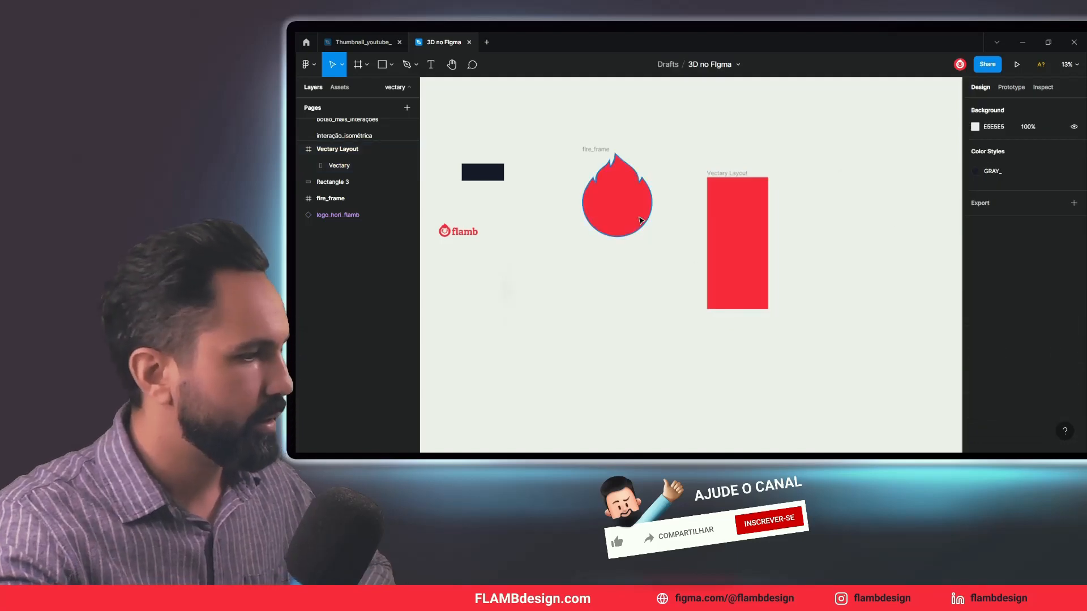
Place a copy of the flamb logo, recolored white (FFFFFF), near the middle of the Vectary Layout frame
left_click(466, 237)
left_click_drag(466, 236, 746, 236)
scroll(1018, 399, "down", 2)
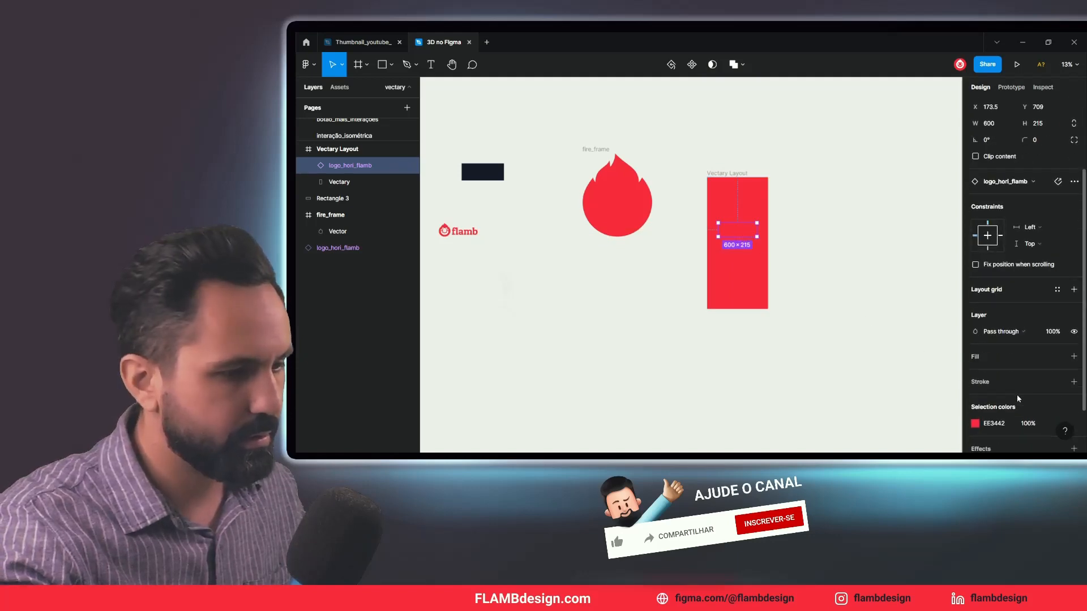
left_click(975, 424)
left_click_drag(846, 206, 838, 198)
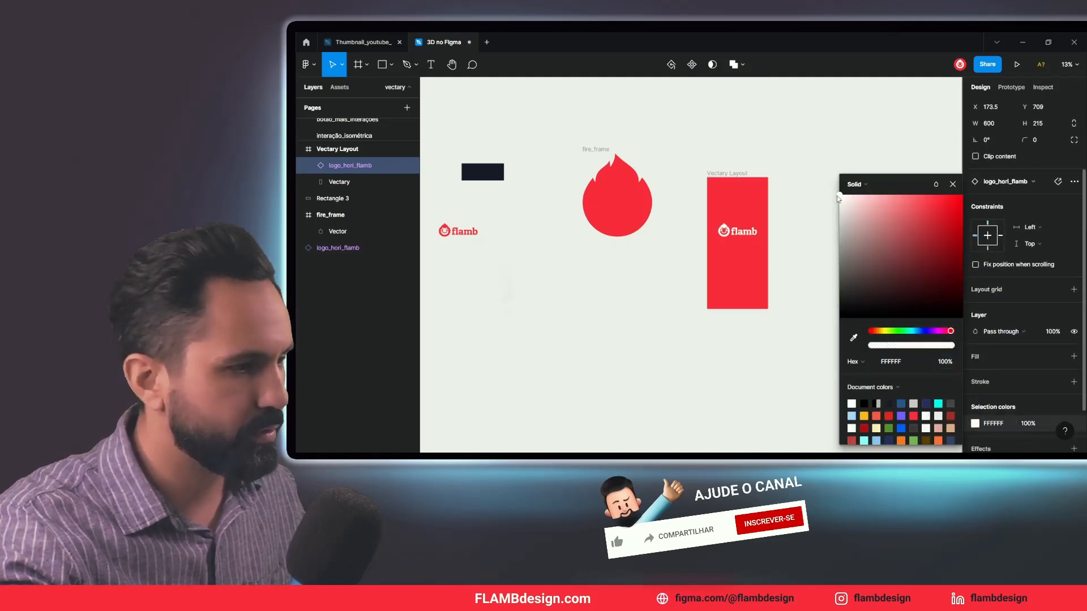
left_click(804, 214)
left_click_drag(737, 232, 737, 239)
left_click(807, 264)
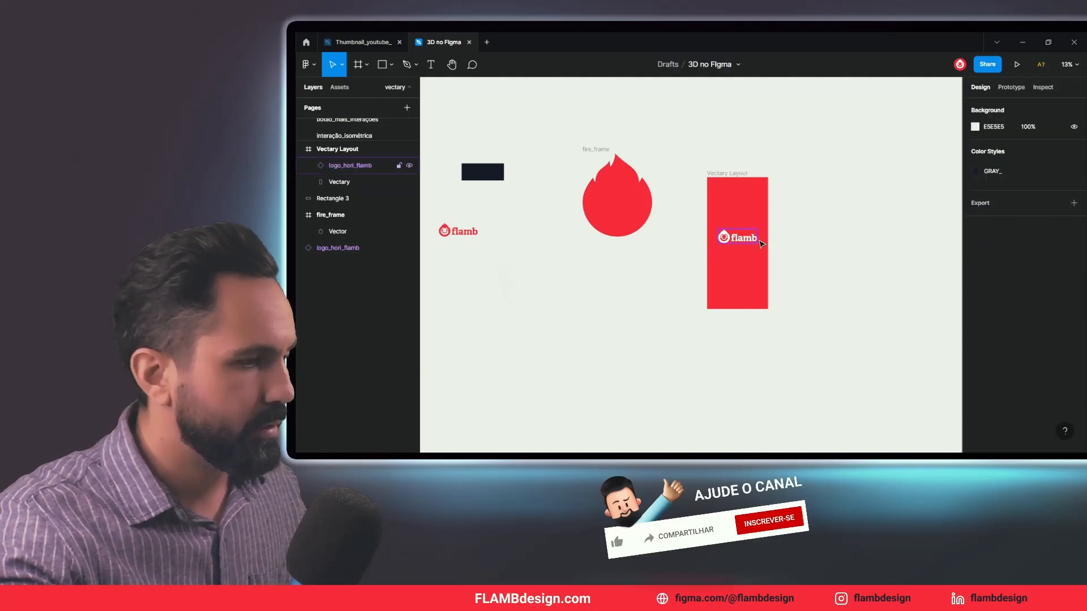
left_click(732, 182)
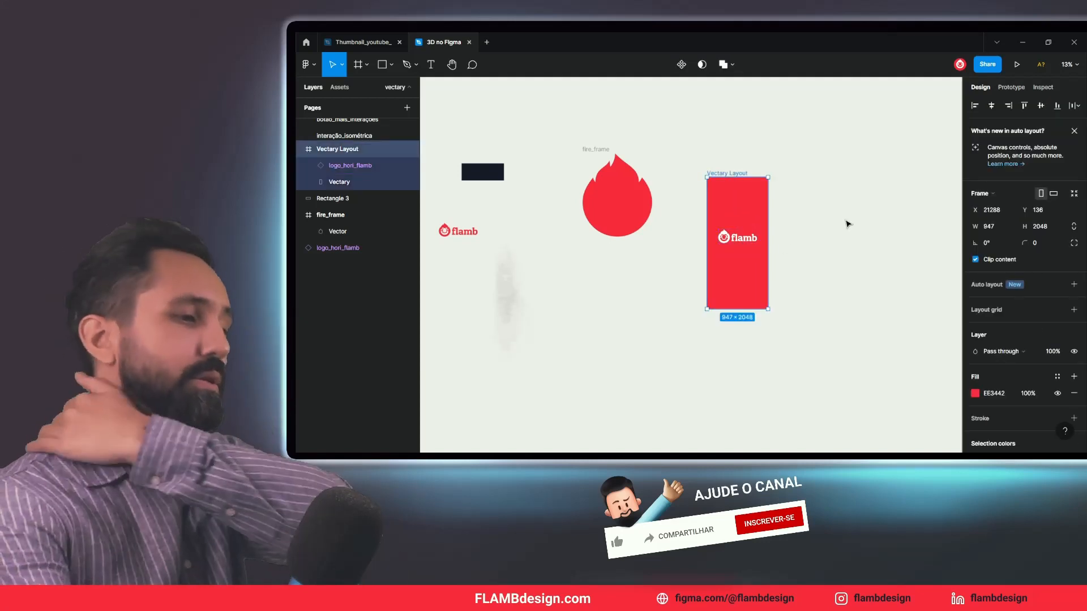
left_click(847, 224)
left_click(739, 174)
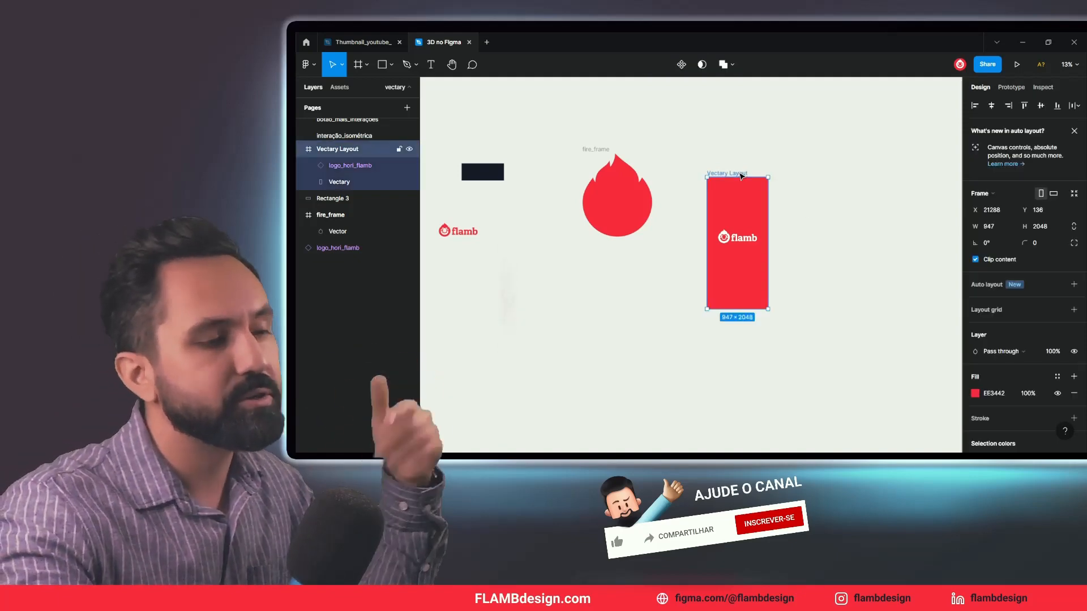
left_click(671, 163)
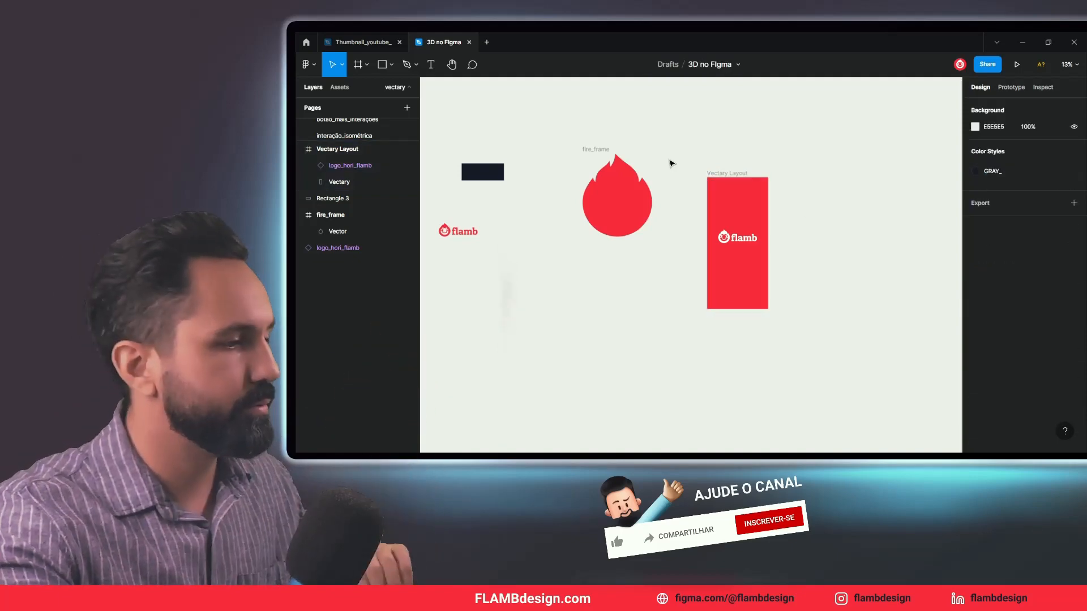
Run the Vectary 3D Elements plugin and shift its window to uncover the layer list
left_click(309, 63)
mouse_move(326, 186)
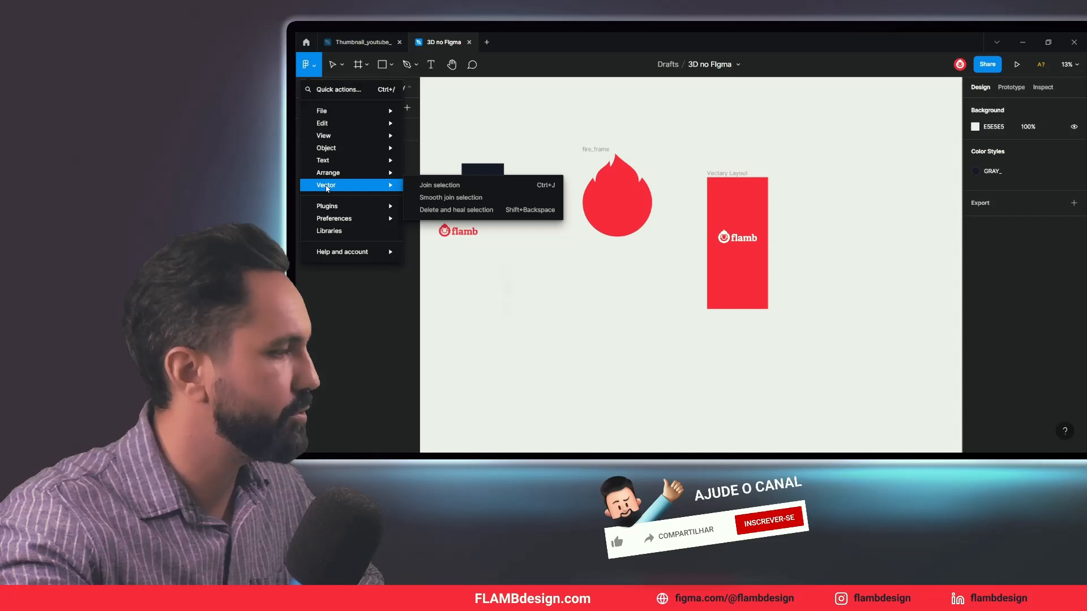
mouse_move(326, 206)
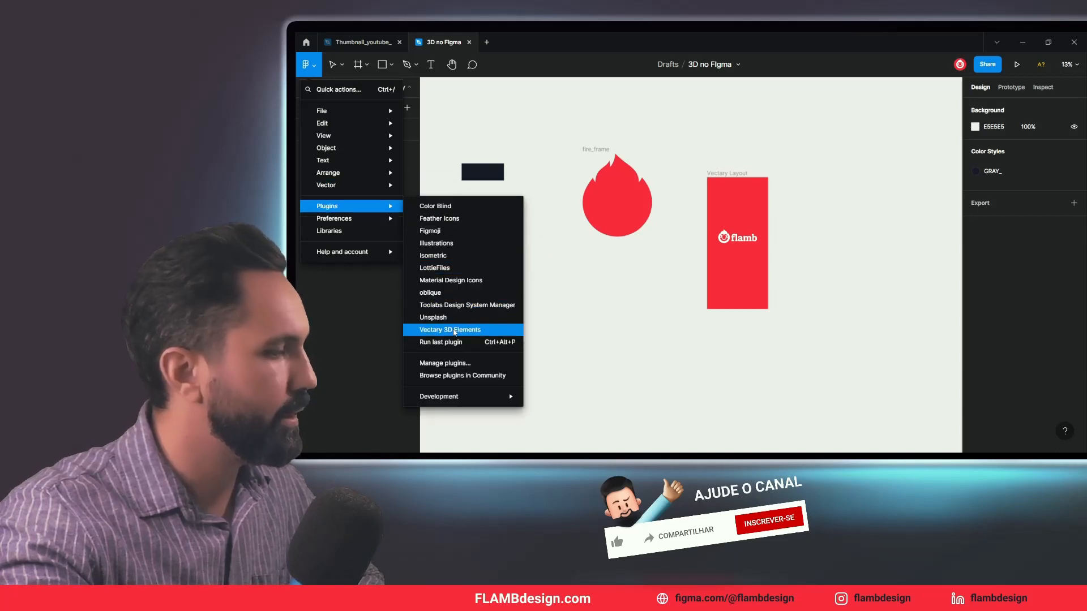
left_click(473, 330)
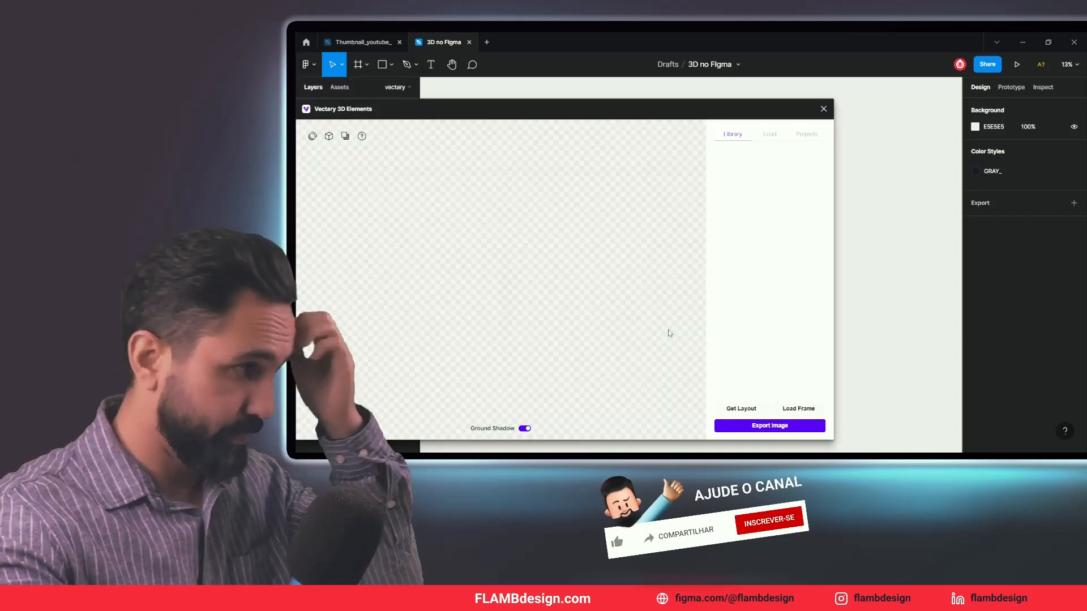
left_click_drag(630, 108, 705, 105)
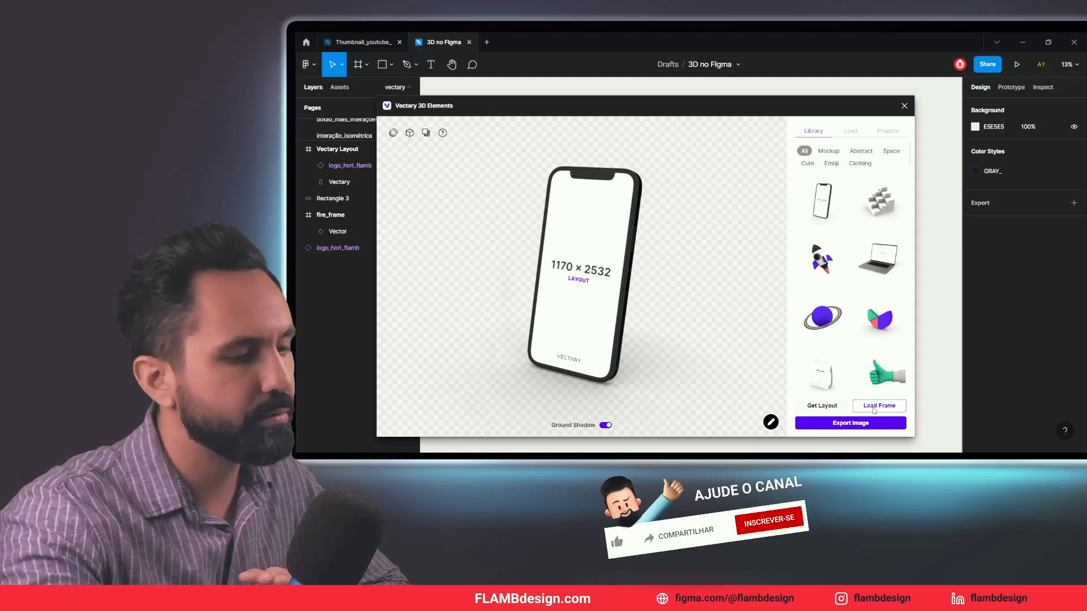
Try to load a frame onto the phone mockup with nothing selected on the canvas
left_click_drag(790, 114, 545, 138)
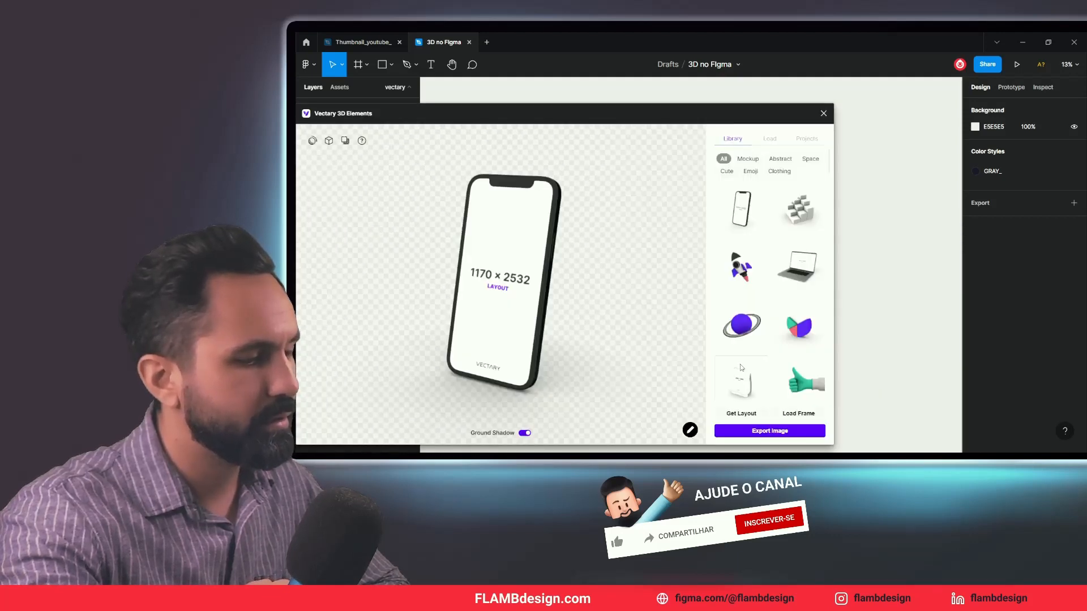
left_click(795, 414)
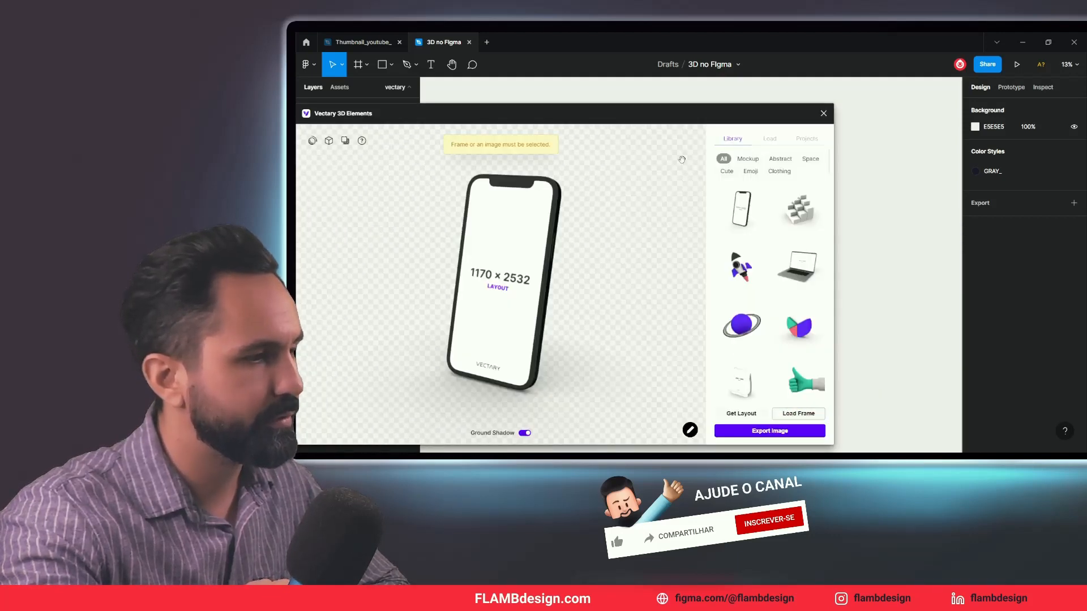
left_click_drag(677, 113, 779, 110)
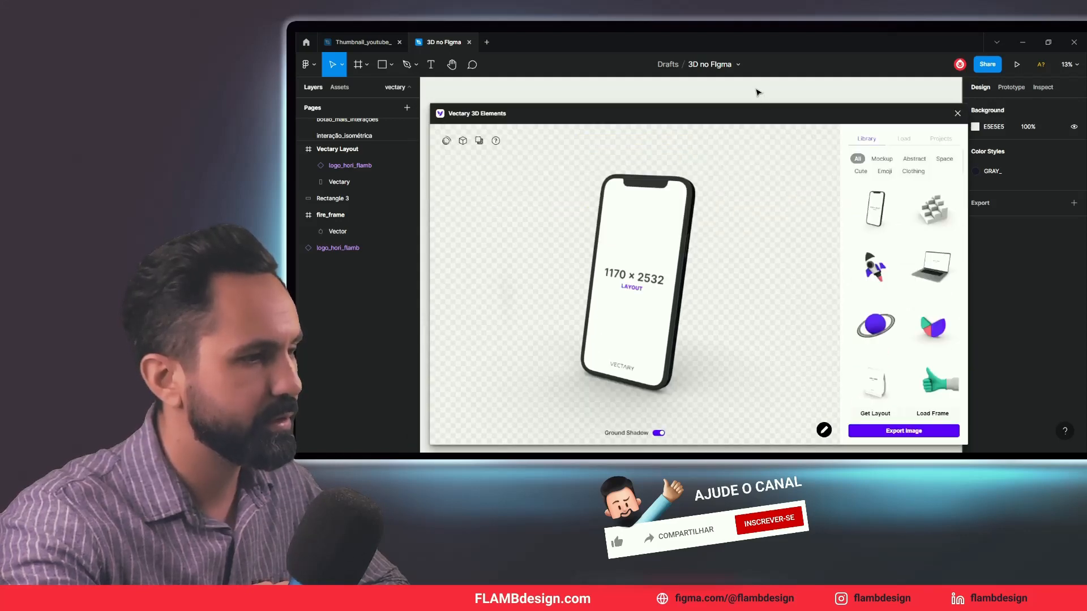
Select the red Vectary Layout frame beside the plugin window and load it onto the phone mockup's screen
left_click_drag(785, 115, 662, 115)
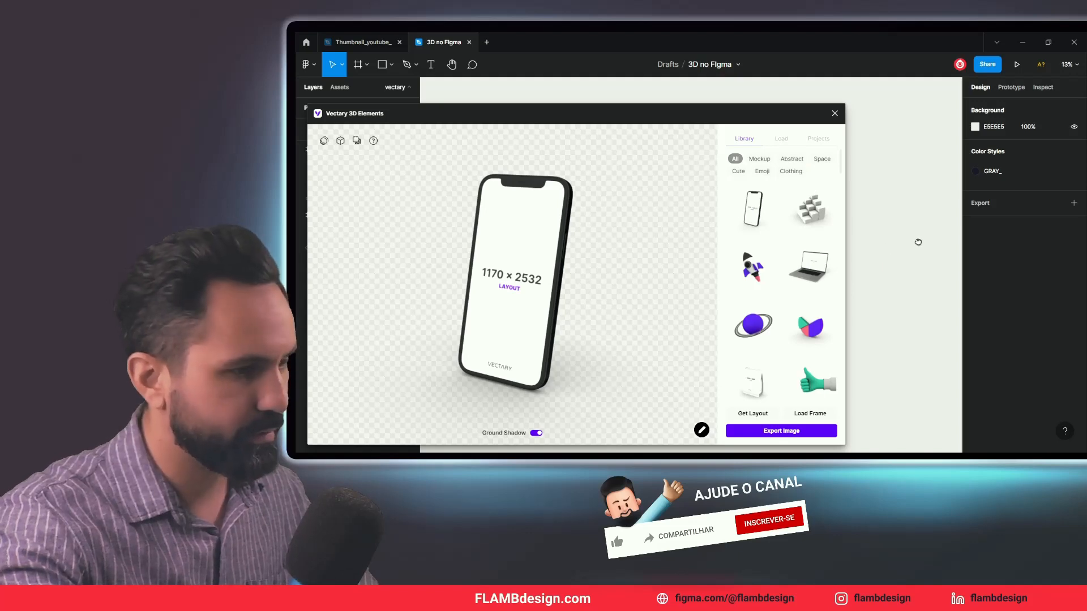
left_click_drag(906, 249, 940, 264)
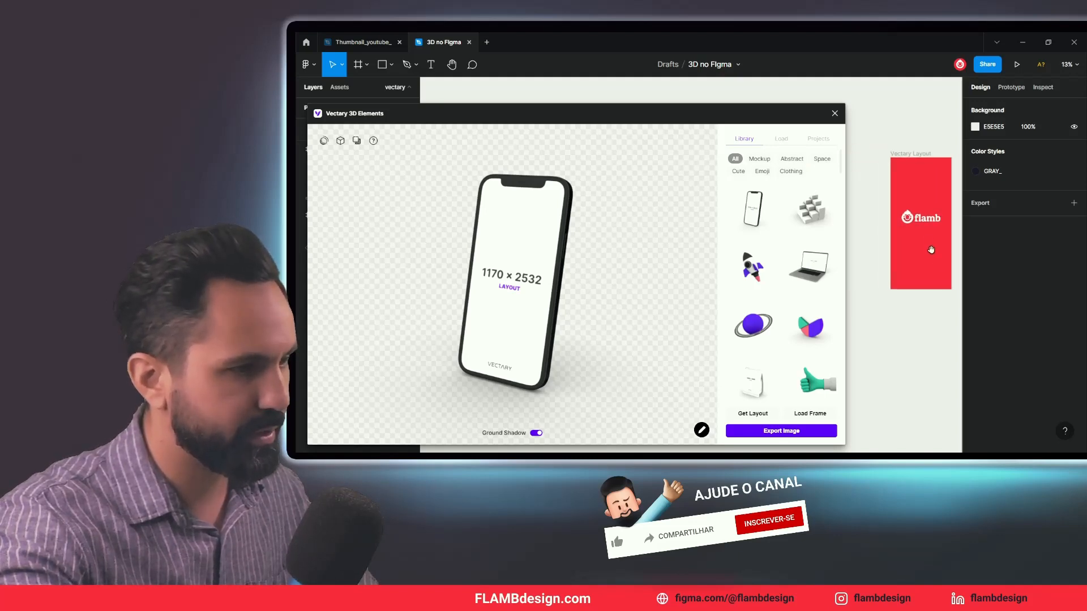
left_click(922, 249)
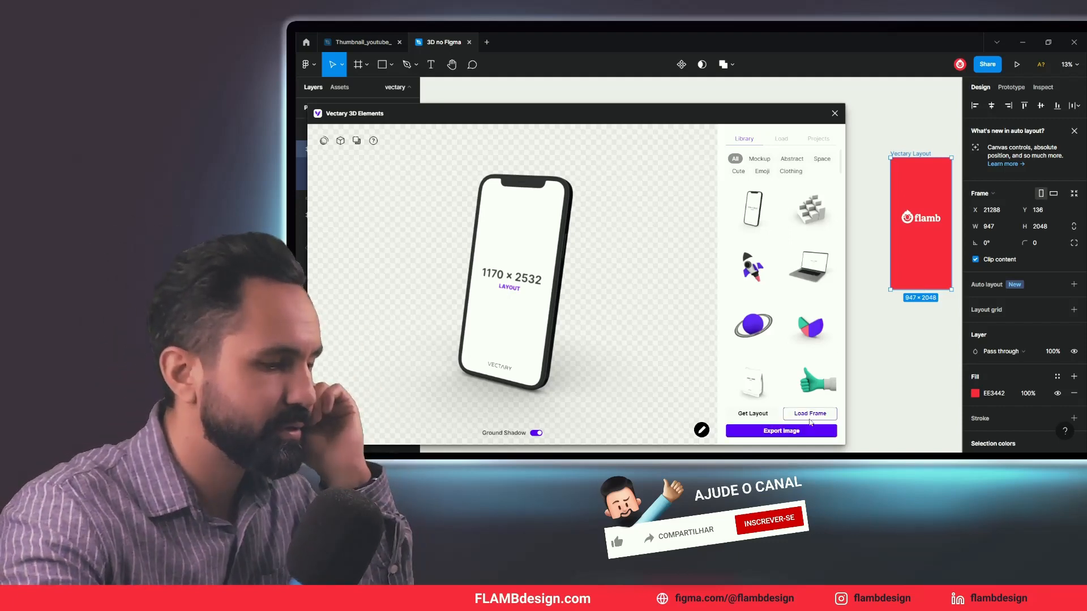
left_click(811, 419)
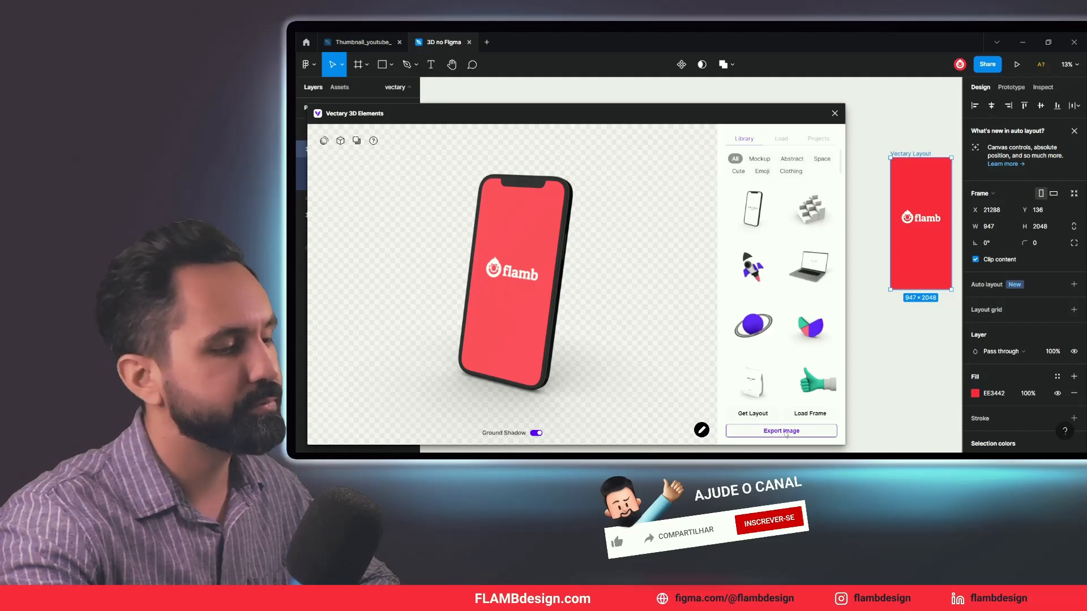
Export the flamb phone mockup as an image and move it to X 16072, Y 1240, below the flamb logo
left_click(785, 433)
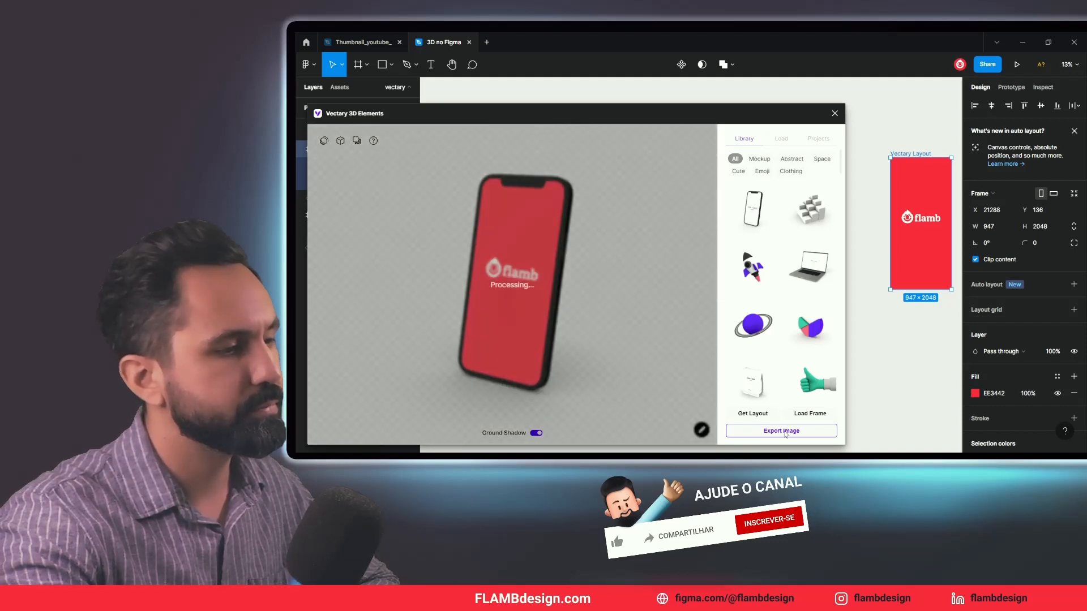
left_click_drag(756, 346, 654, 313)
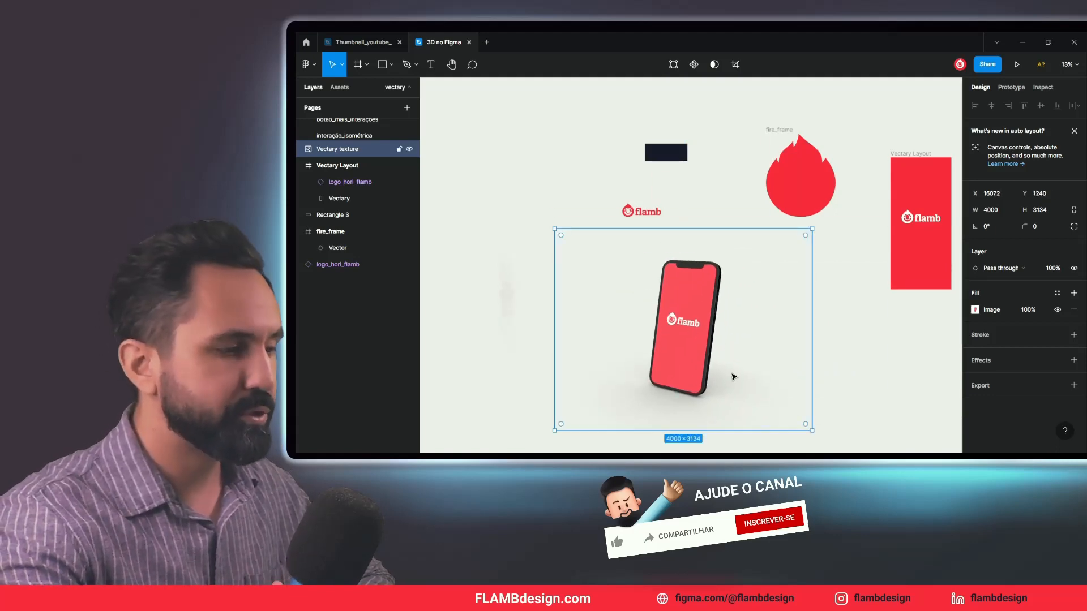
left_click(827, 383)
left_click(702, 357)
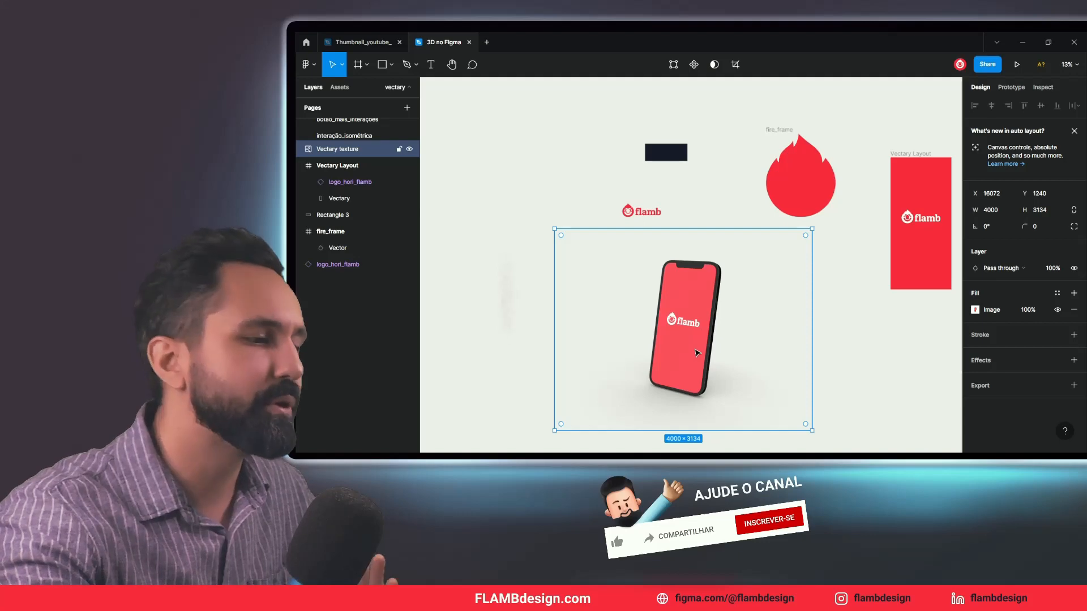
Reopen the Vectary 3D Elements plugin and load the Vectary Layout frame onto its phone mockup
left_click(308, 64)
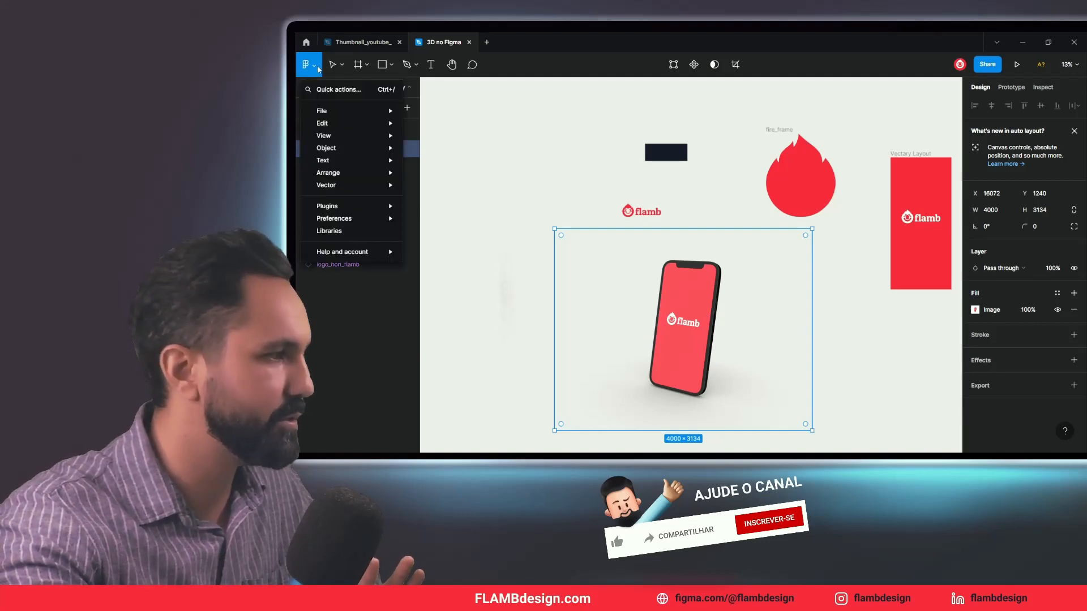
mouse_move(341, 180)
mouse_move(346, 206)
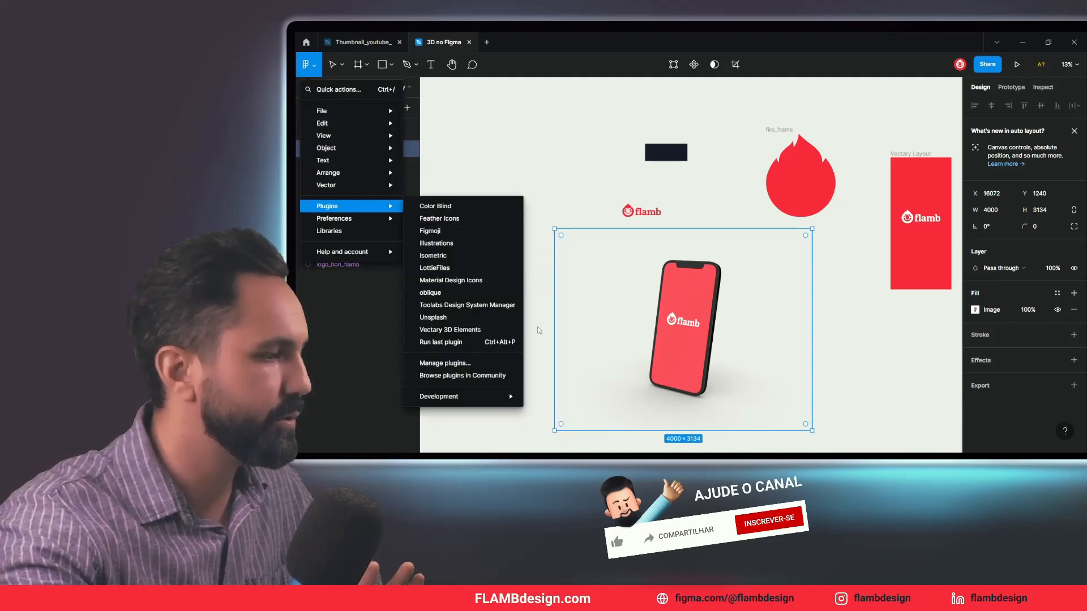
left_click(450, 330)
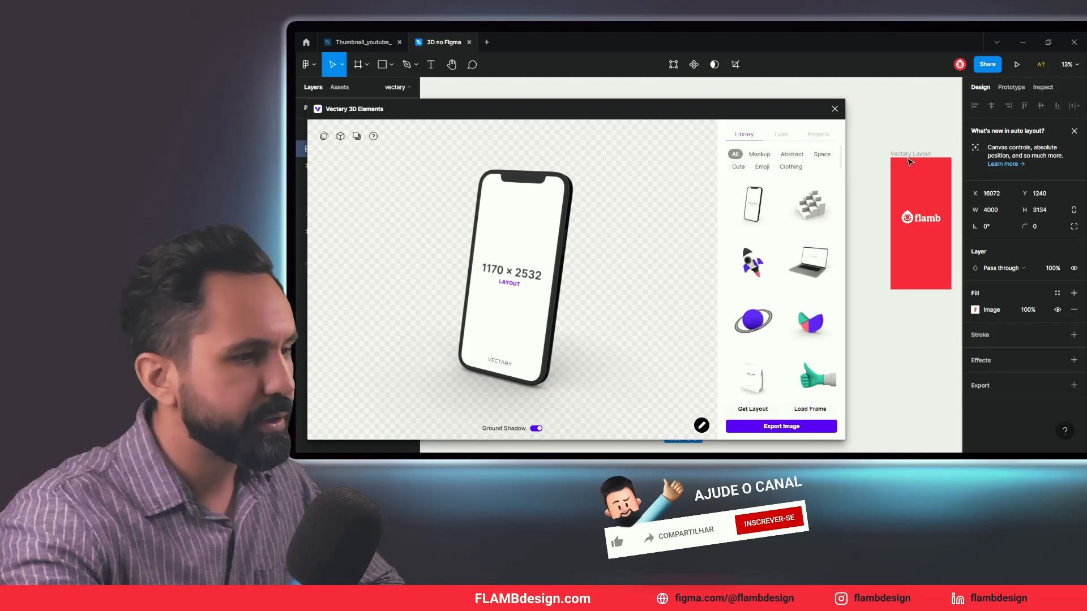
left_click(908, 165)
left_click(822, 412)
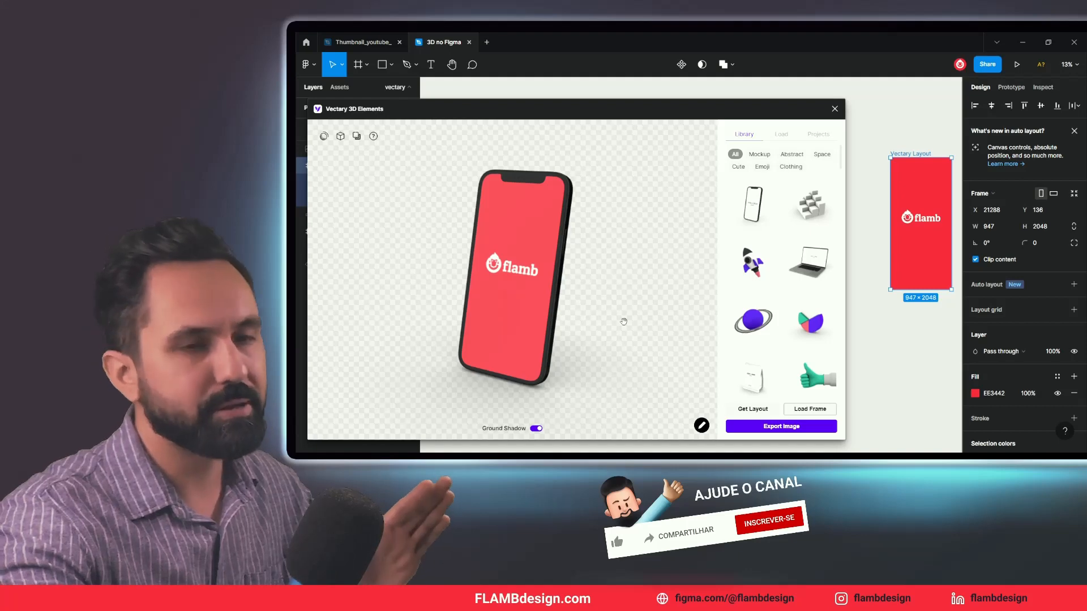
Rotate the phone mockup to face the opposite way, export it as a second image and reposition that image on the canvas
left_click_drag(527, 330, 571, 342)
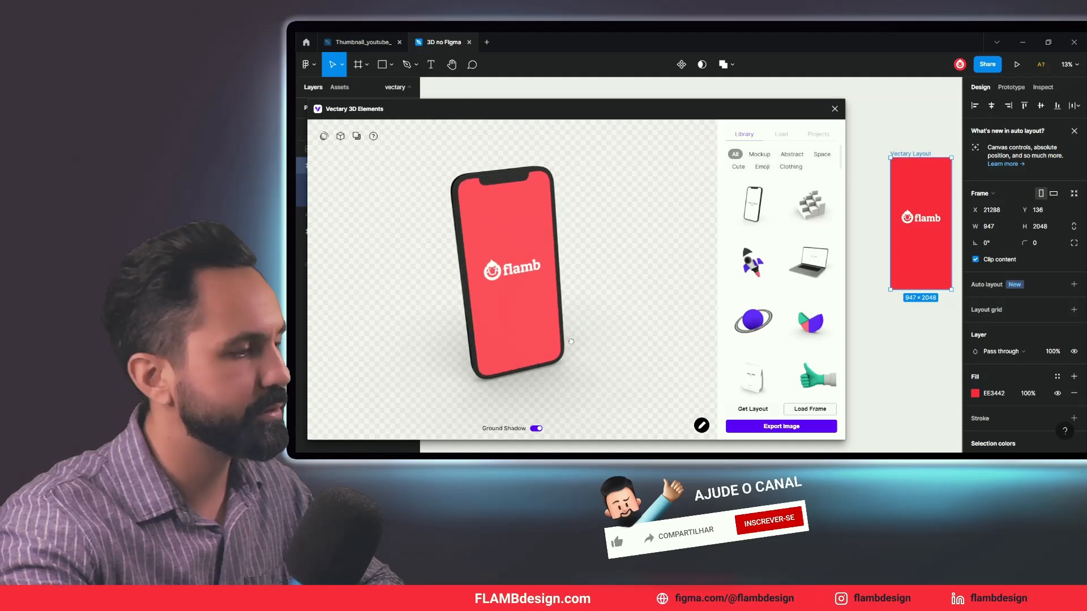
left_click(739, 428)
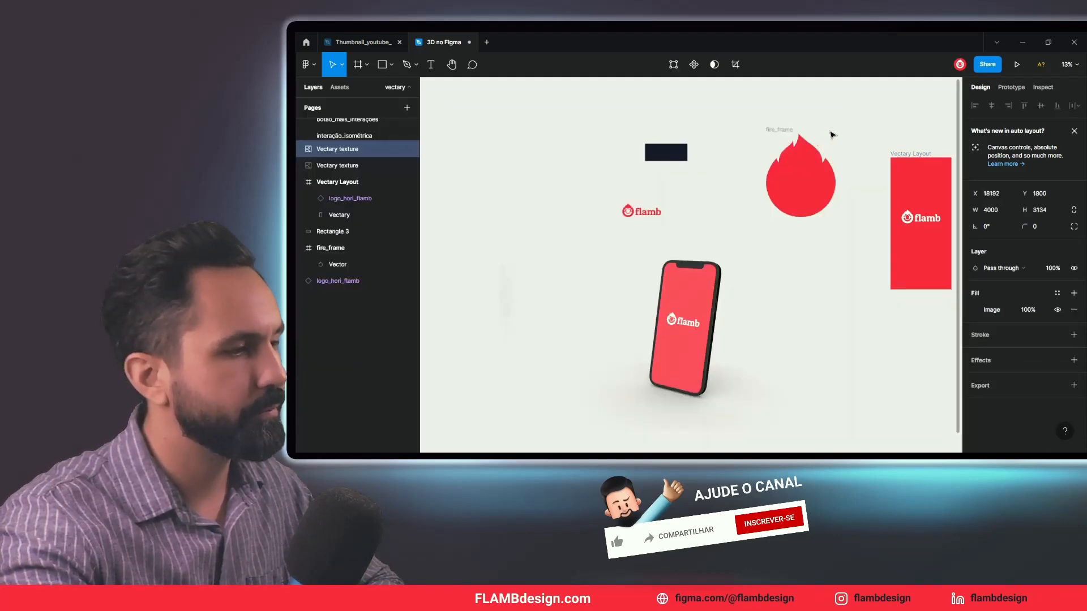
left_click_drag(807, 338, 565, 298)
Rotate the paper bag mockup slightly to show more of its side face
scroll(866, 352, "down", 1)
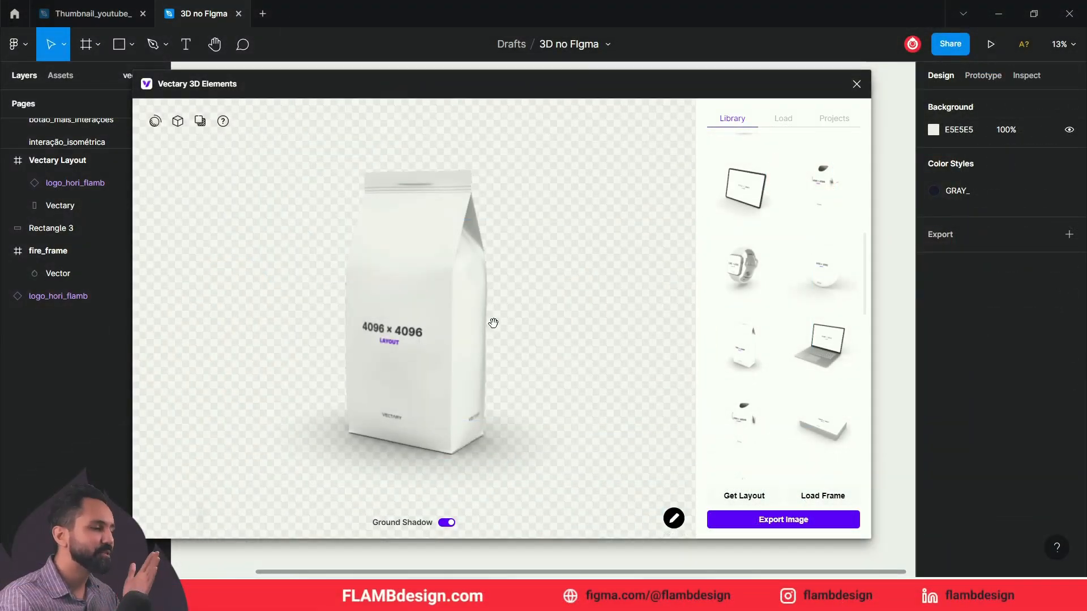
mouse_move(466, 338)
left_mouse_down()
mouse_move(512, 318)
mouse_move(515, 359)
mouse_move(436, 351)
mouse_move(451, 350)
left_mouse_up()
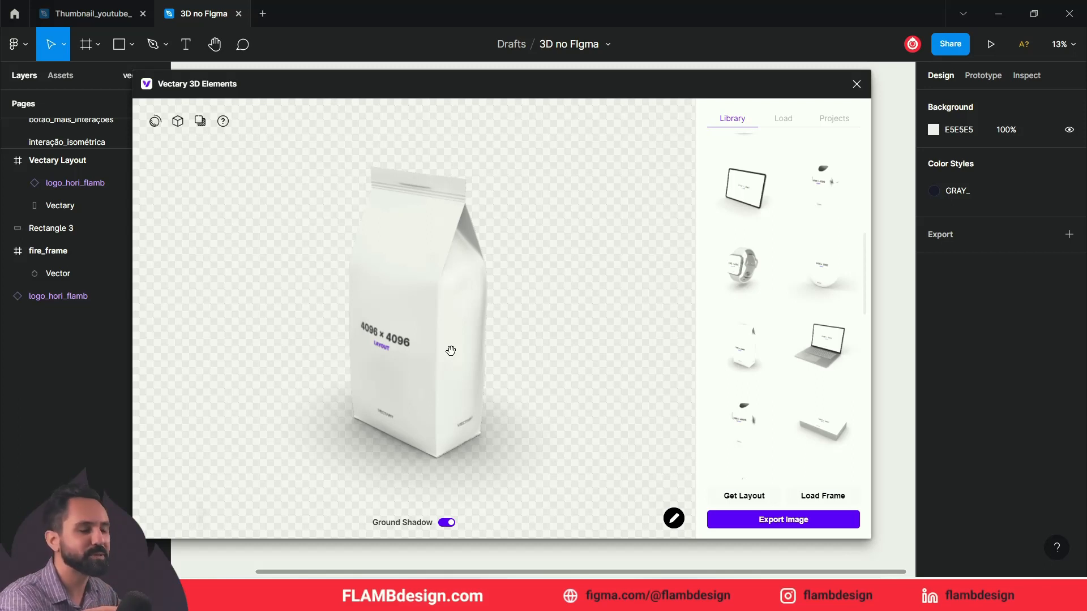
Rotate the paper bag mockup between front and angled views to examine its front and side faces
left_click_drag(450, 351, 477, 321)
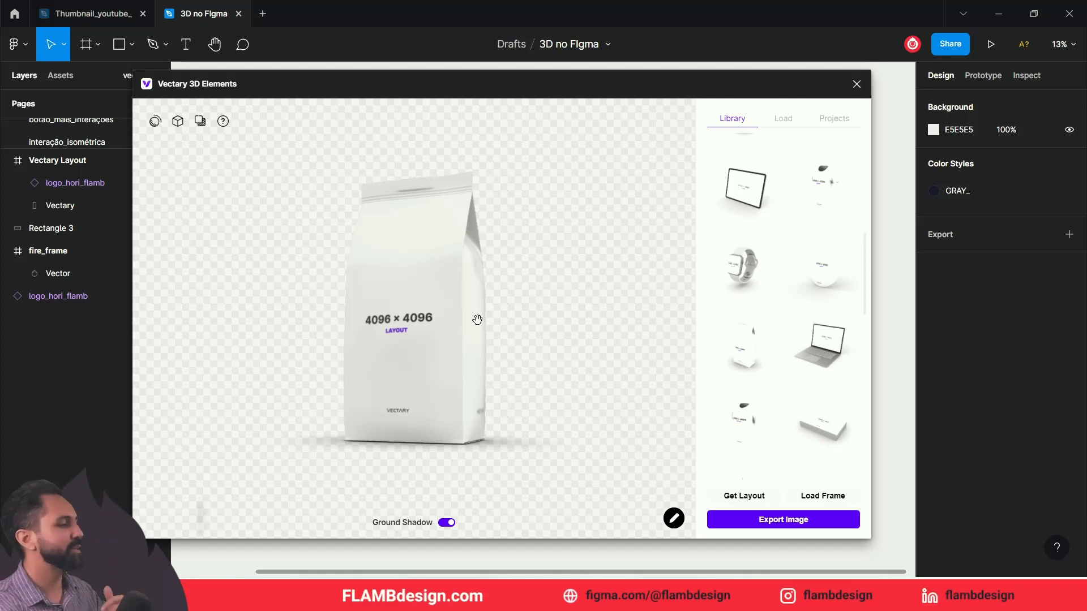
left_click_drag(477, 320, 444, 344)
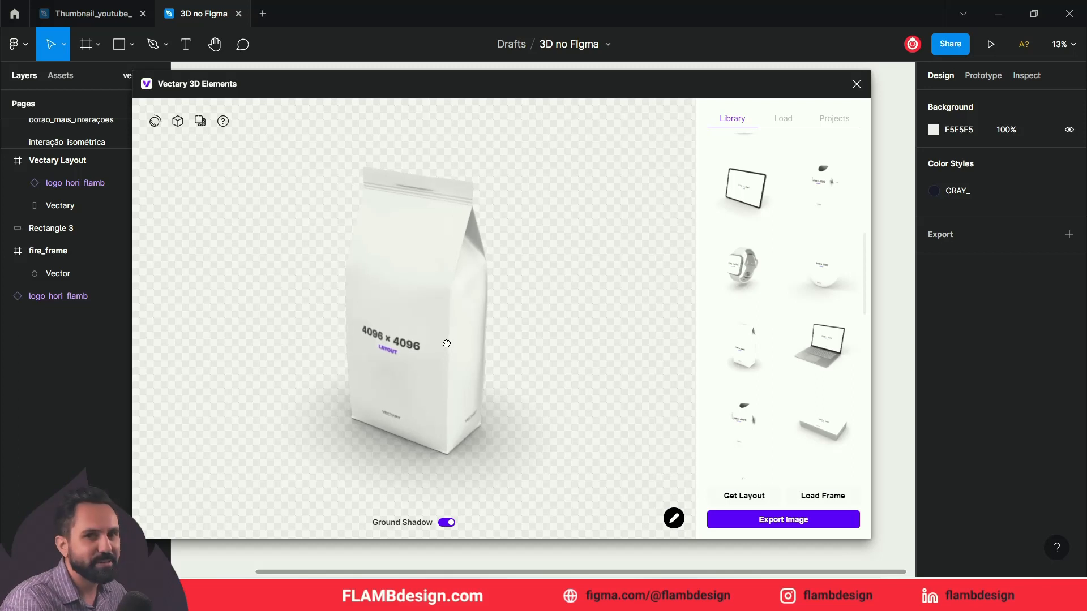
left_click_drag(448, 343, 488, 313)
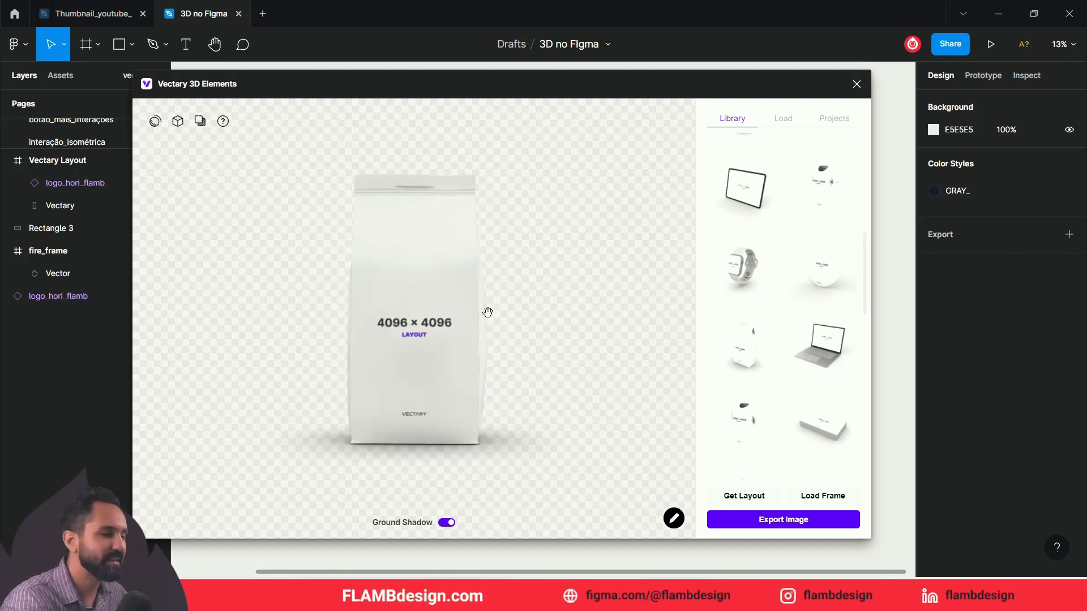
left_click_drag(485, 320, 453, 329)
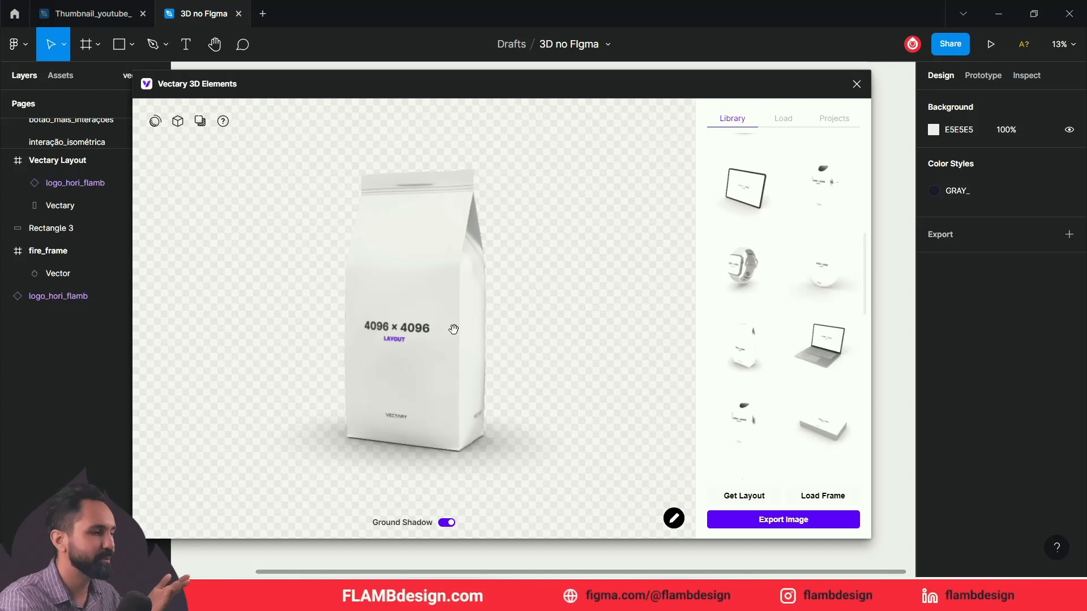
mouse_move(459, 355)
left_mouse_down()
mouse_move(449, 347)
mouse_move(461, 337)
mouse_move(546, 317)
mouse_move(445, 358)
left_mouse_up()
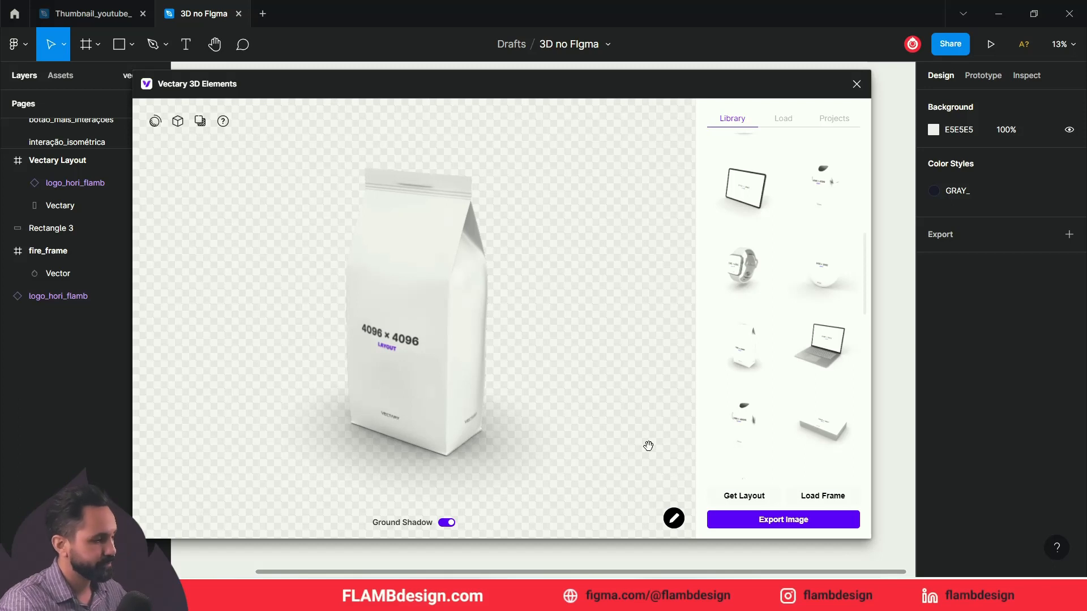
Add the paper bag's layout template to the canvas as a frame and position it at X 23504, Y 1000, beside the flamb phone frame
left_click(745, 498)
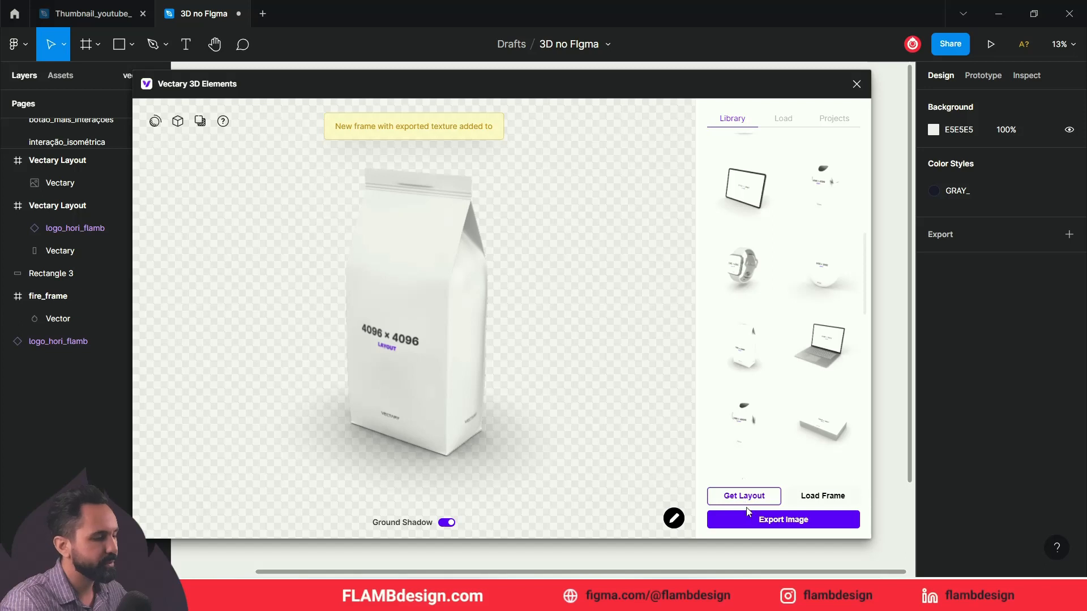
left_click(856, 84)
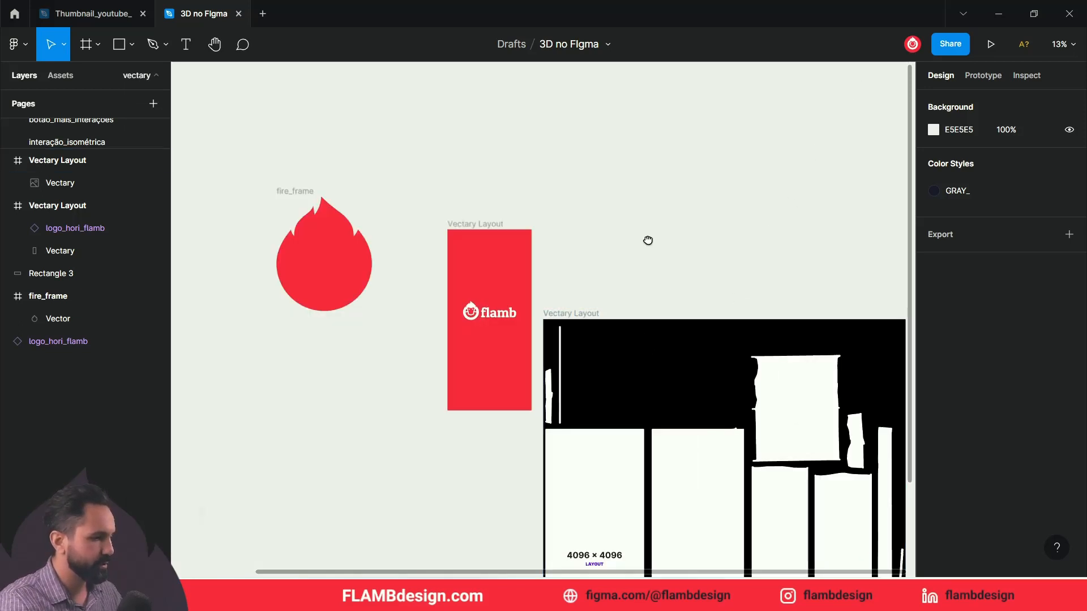
left_click_drag(648, 240, 505, 75)
left_click(421, 146)
left_click_drag(420, 146, 488, 134)
left_click_drag(631, 107, 546, 99)
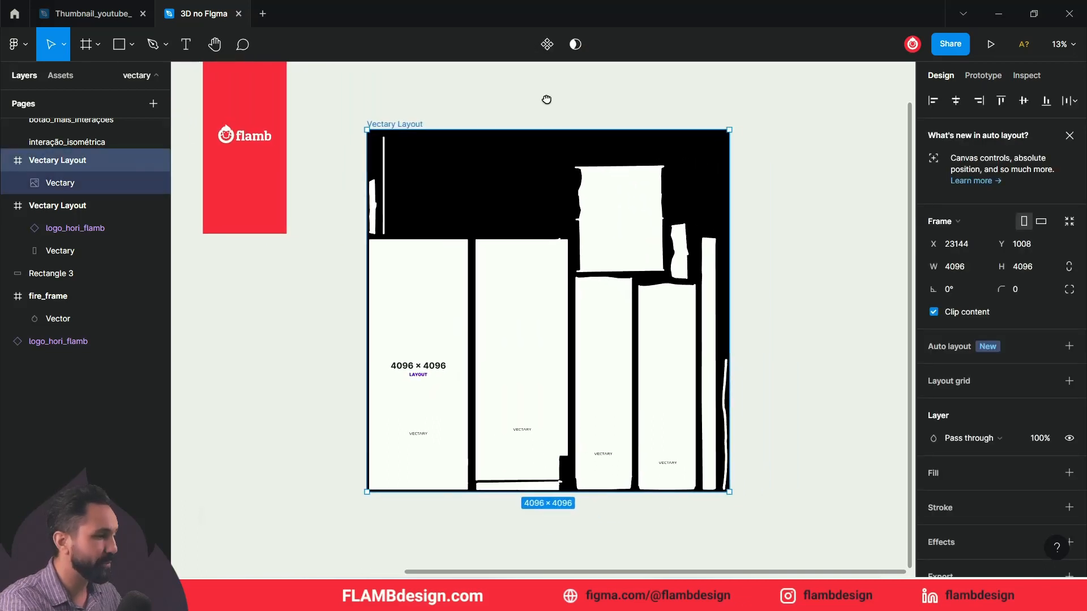
left_click(777, 347)
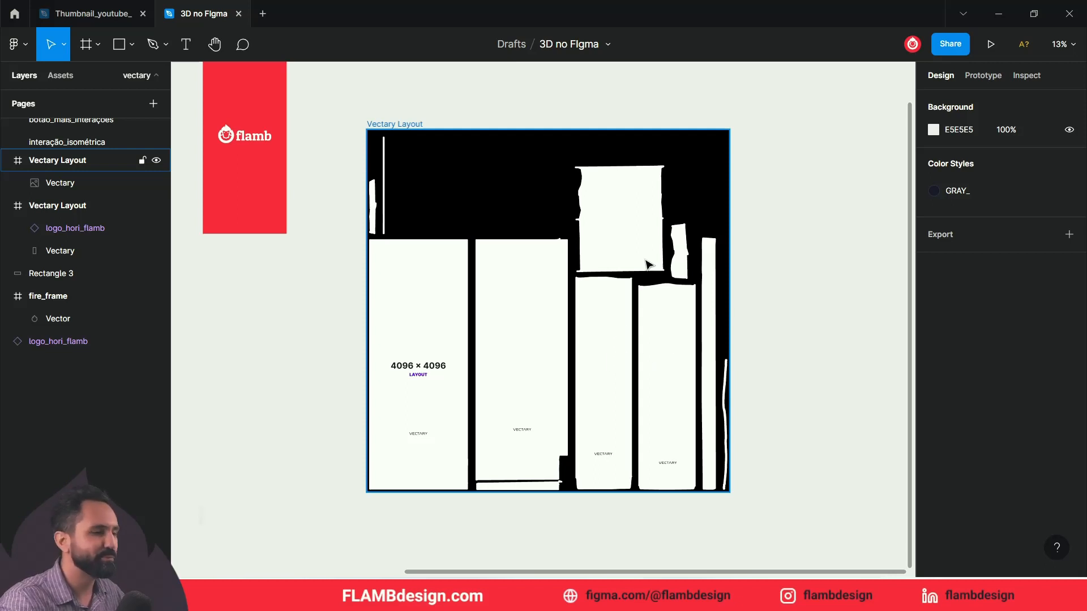
left_click(736, 355)
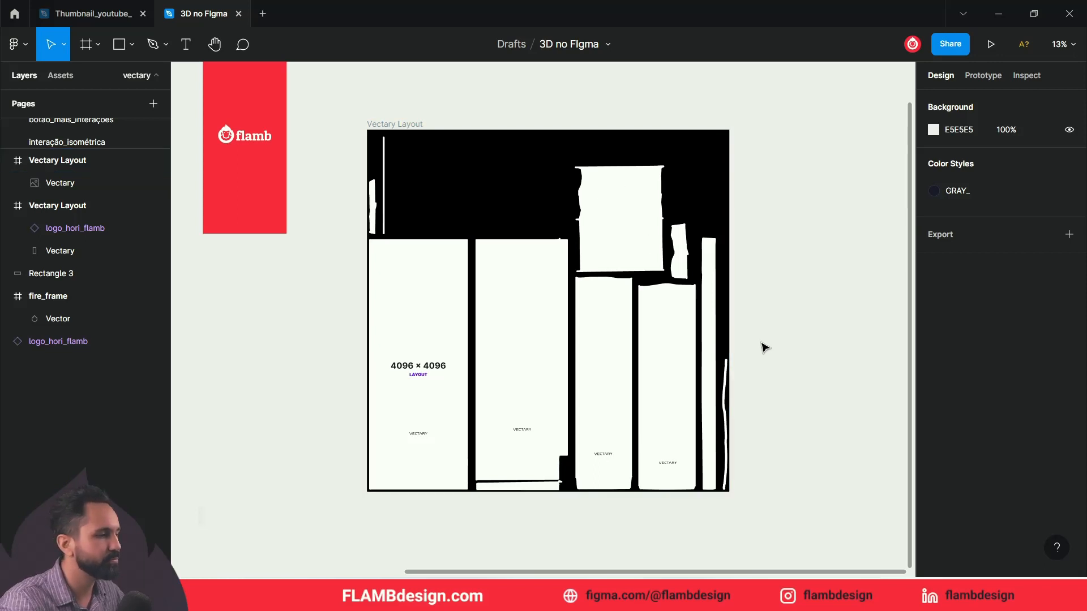
left_click(403, 127)
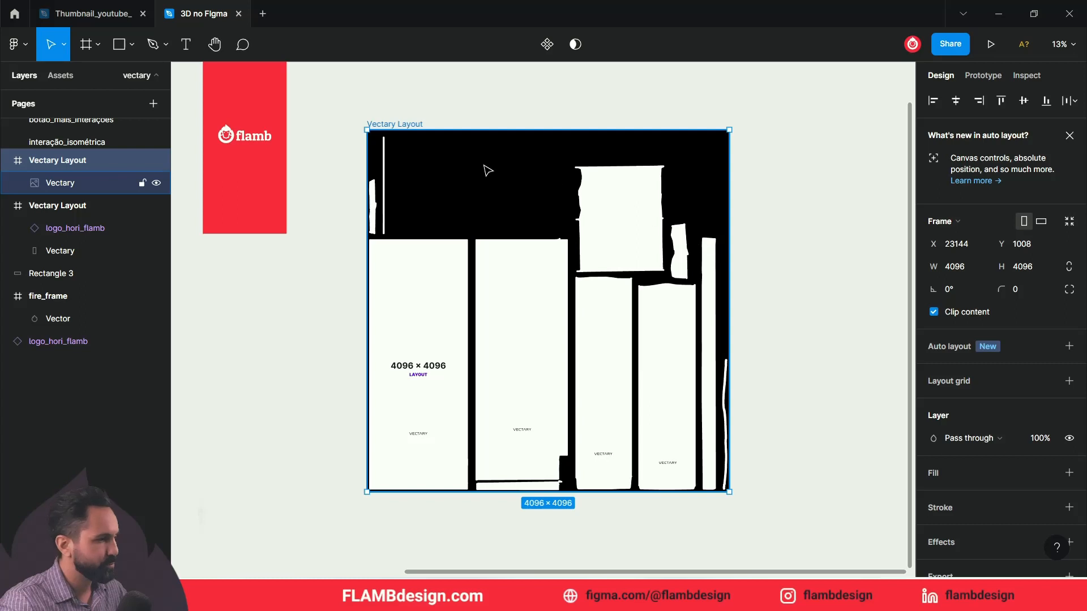
left_click_drag(408, 129, 440, 129)
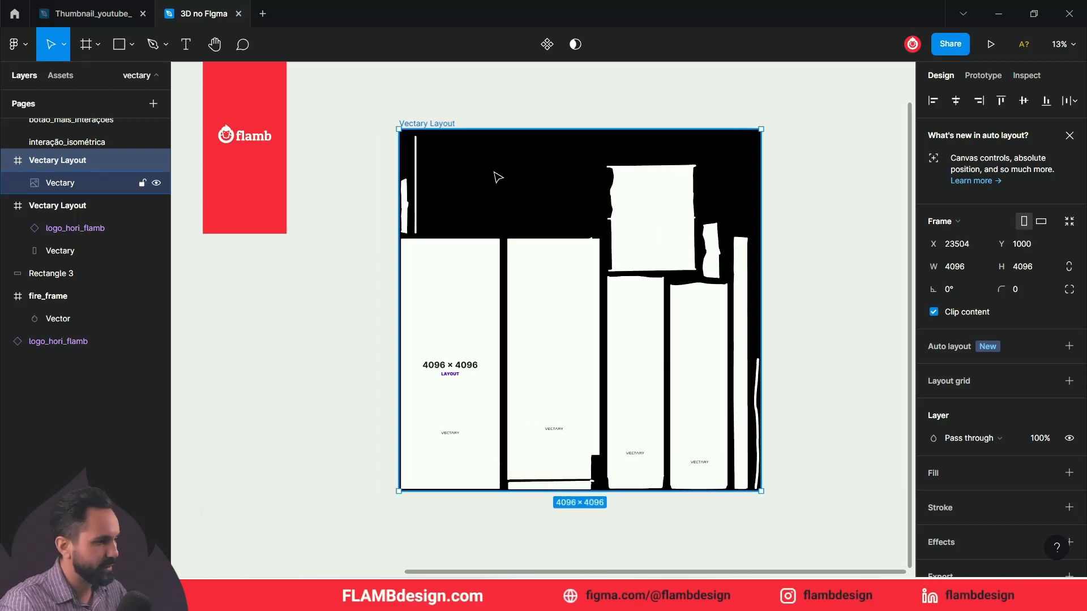
Move the Vectary template image out of the paper bag's layout frame to X 28296, Y 432
double_click(498, 177)
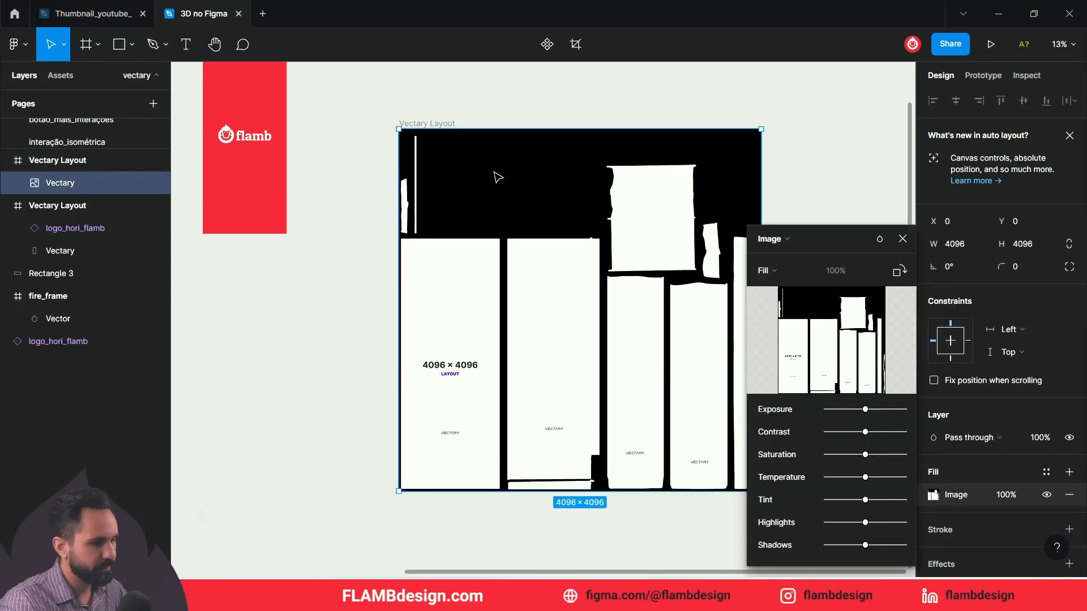
scroll(998, 425, "down", 2)
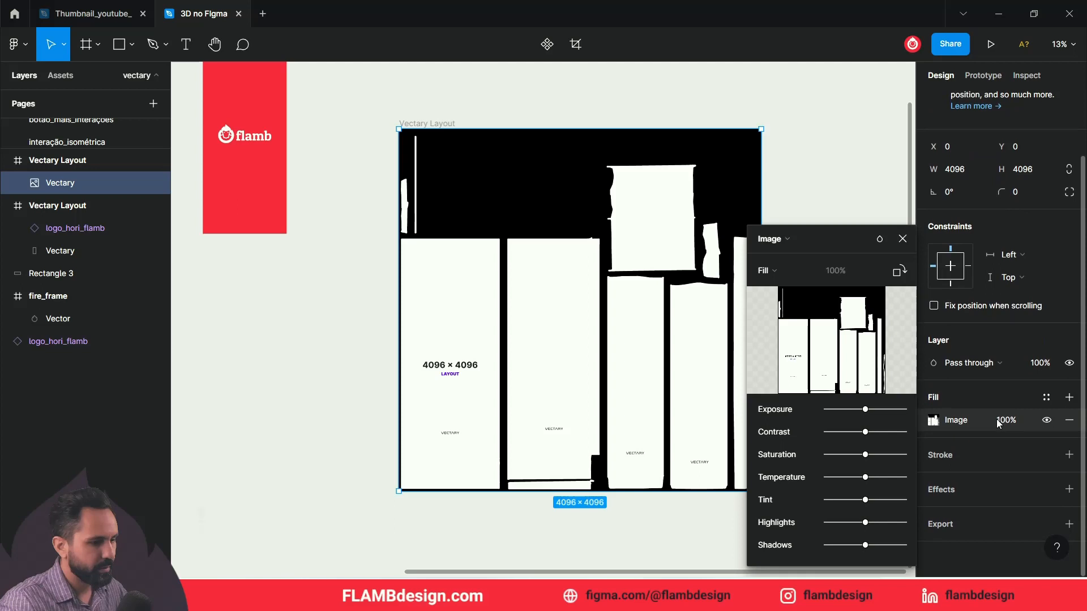
left_click(902, 240)
left_click_drag(578, 223, 881, 182)
left_click_drag(730, 221, 854, 207)
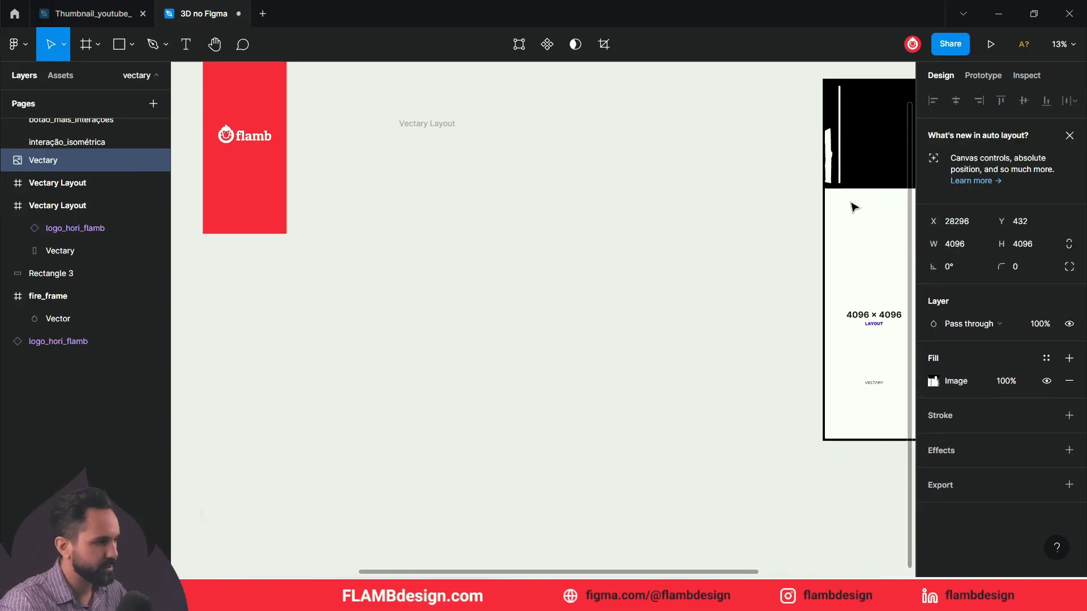
Fill the emptied 4096 × 4096 Vectary Layout frame with white sampled from the canvas
left_click(421, 123)
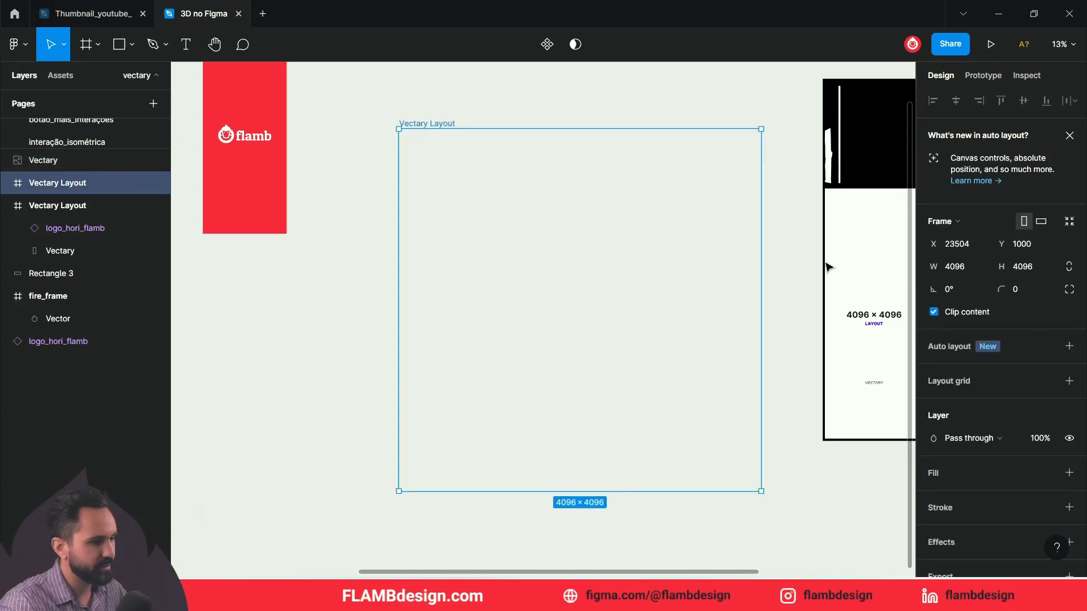
scroll(1001, 460, "down", 1)
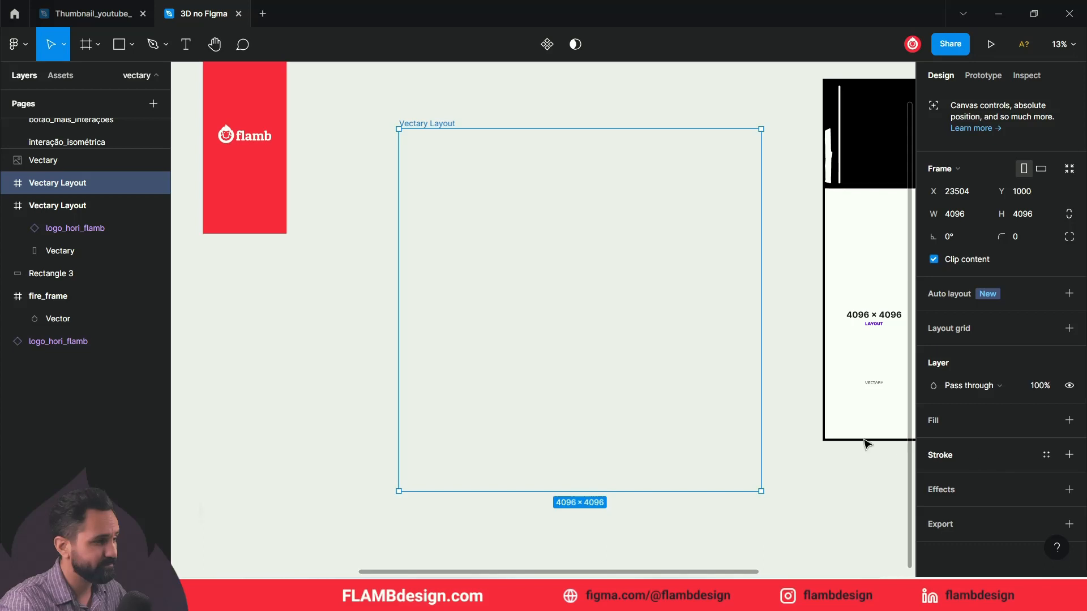
scroll(749, 419, "up", 1)
key("minus")
key("minus")
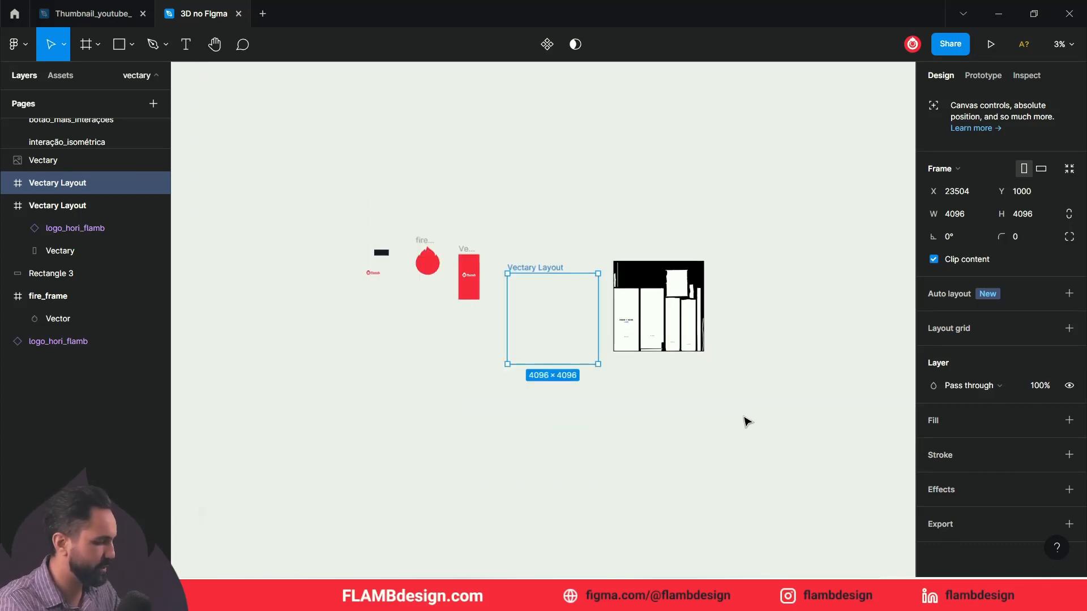
key("i")
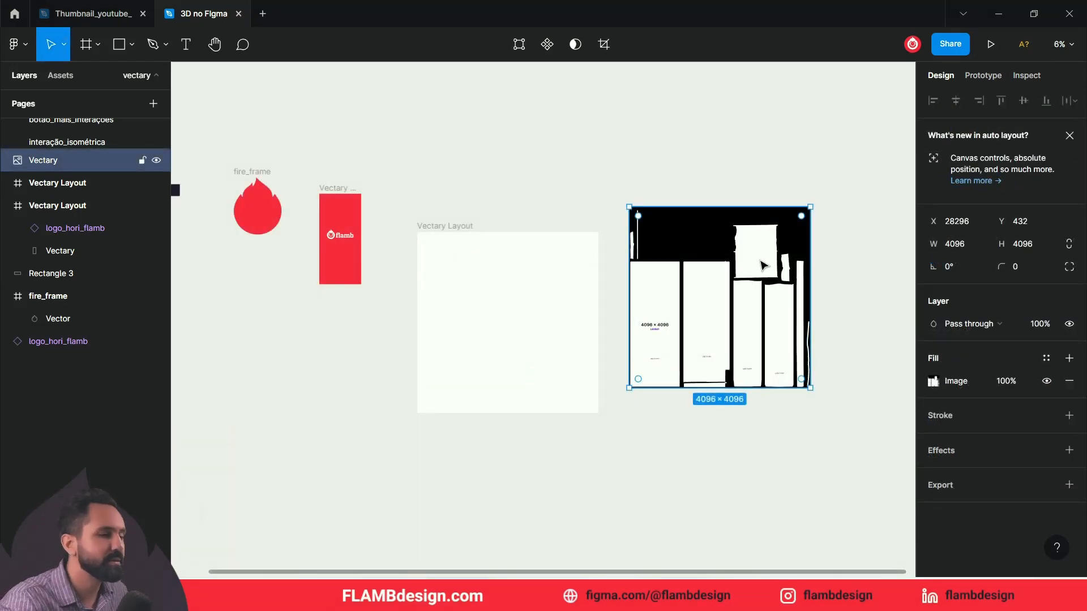
Put the template image back inside the Vectary Layout frame at X 0, Y 0 and set its blend mode to Multiply
left_click_drag(762, 266, 552, 289)
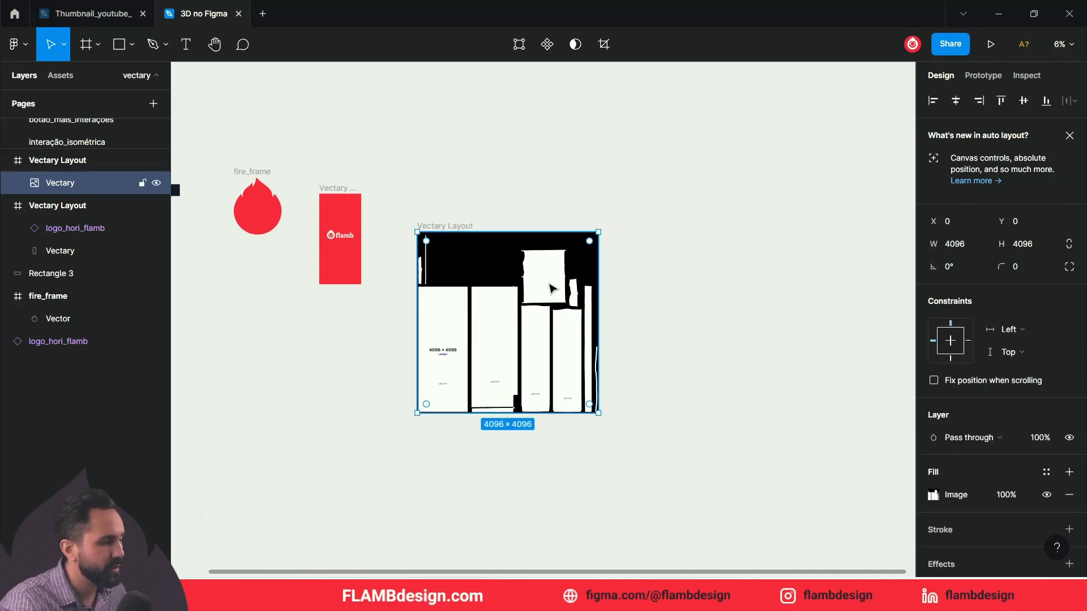
scroll(1003, 444, "down", 2)
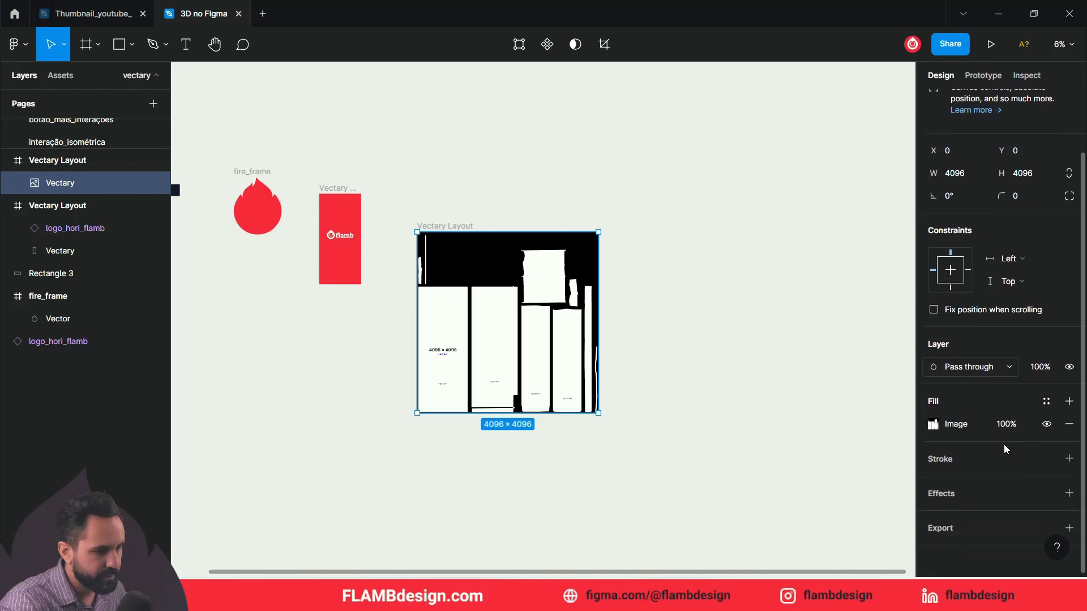
left_click(1010, 368)
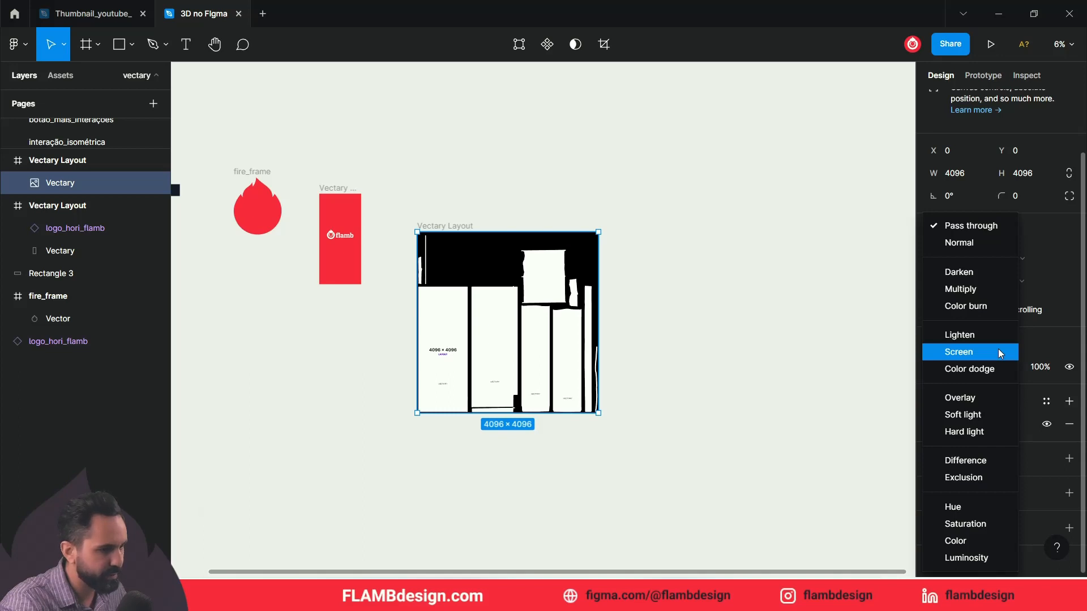
left_click(998, 353)
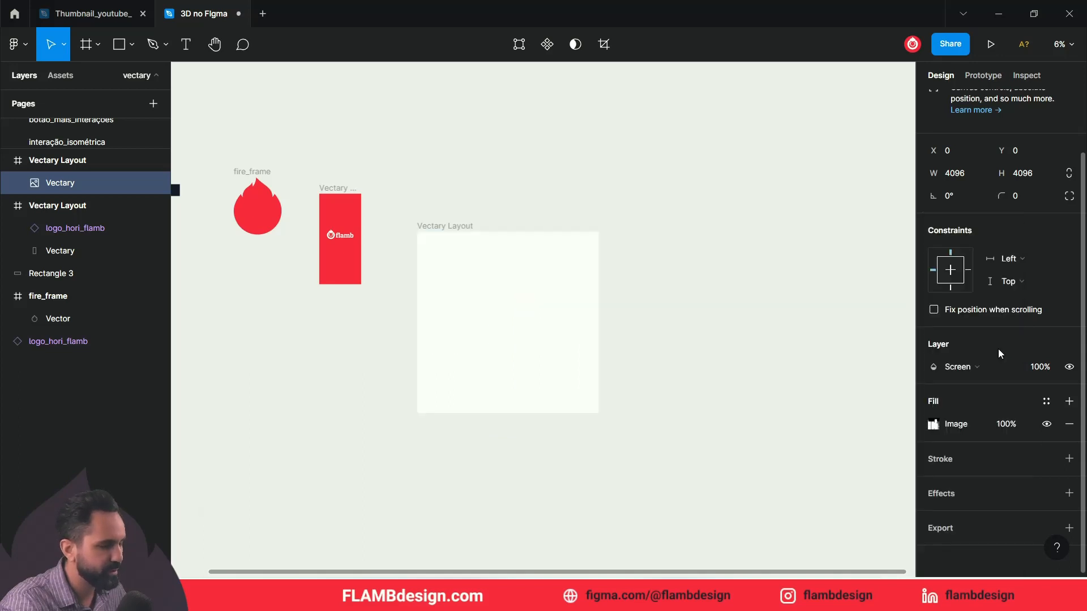
left_click(997, 368)
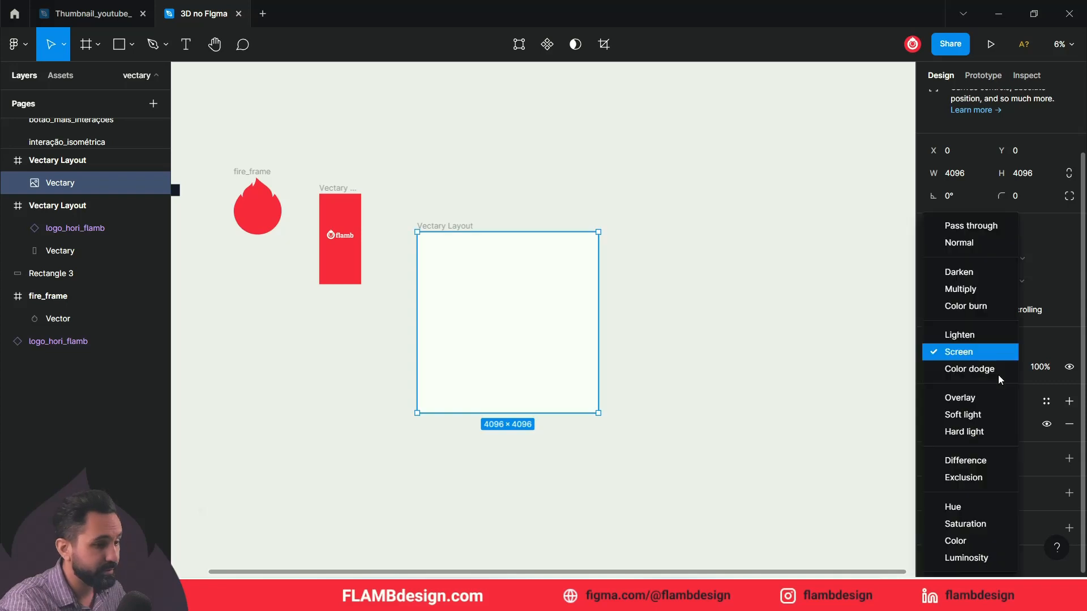
left_click(975, 290)
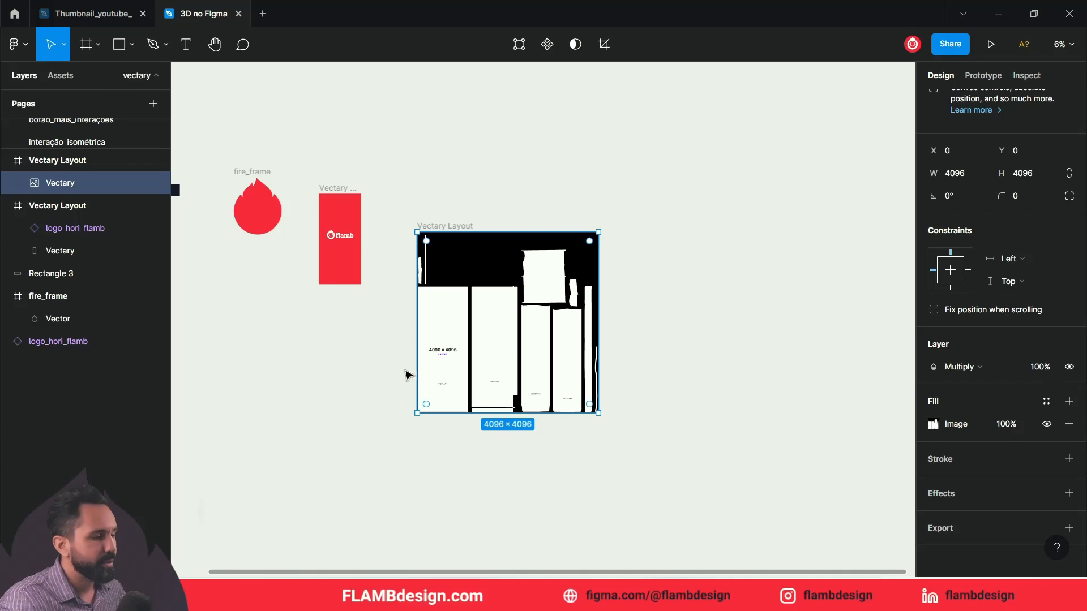
Set the template image's layer opacity to 50% and lock the layer
left_click(1045, 367)
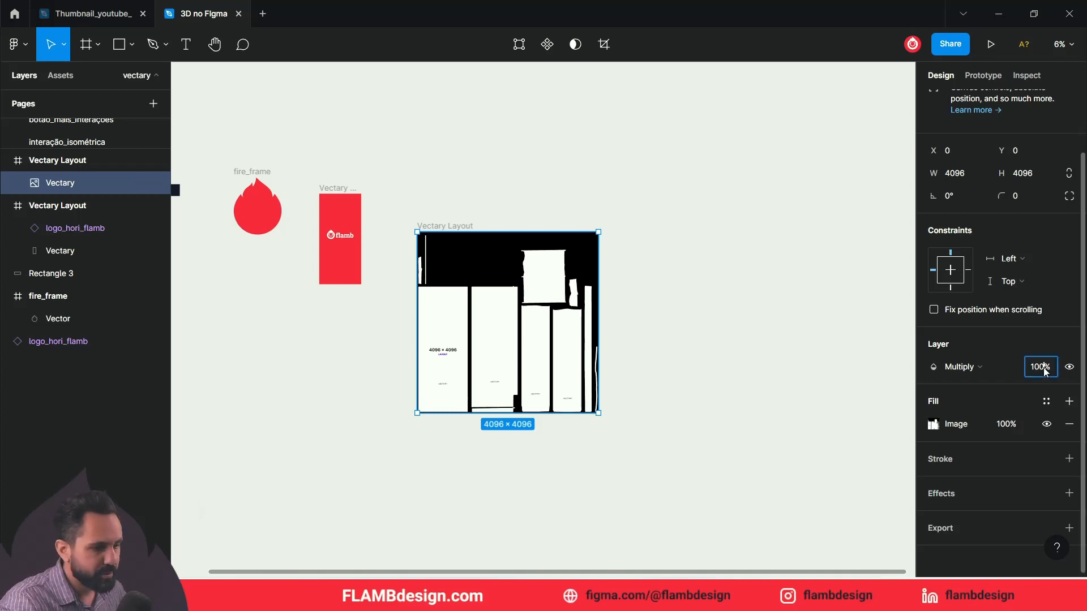
type("50")
key("Return")
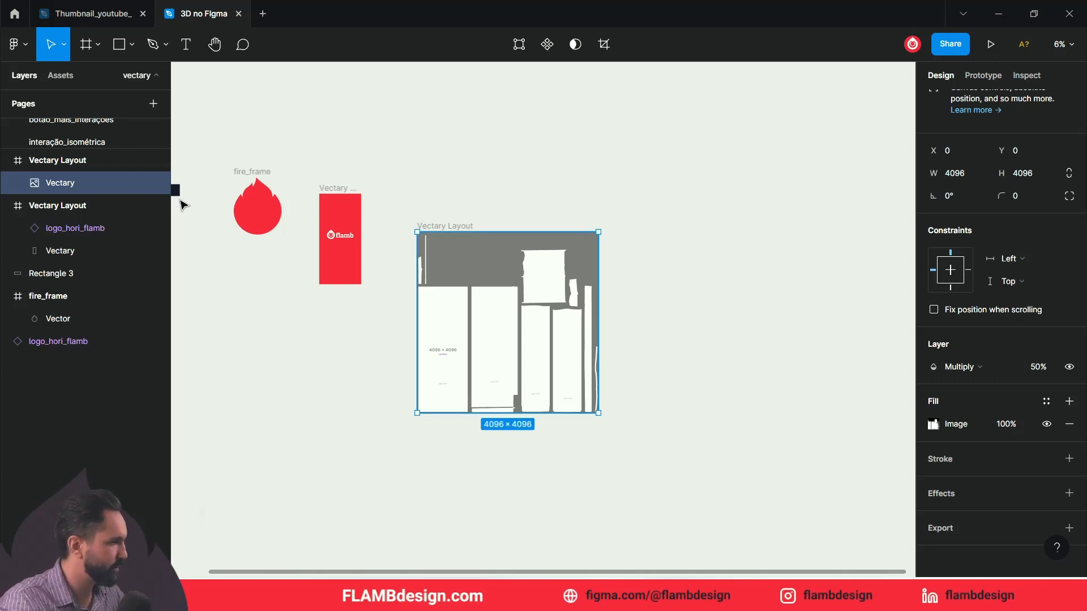
left_click(142, 183)
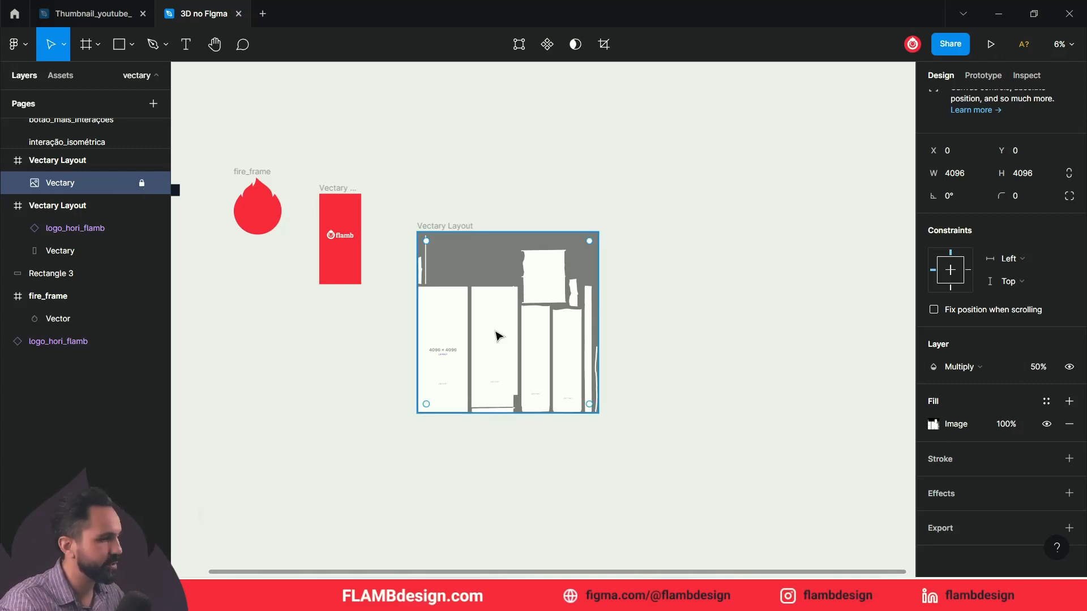
left_click(542, 361)
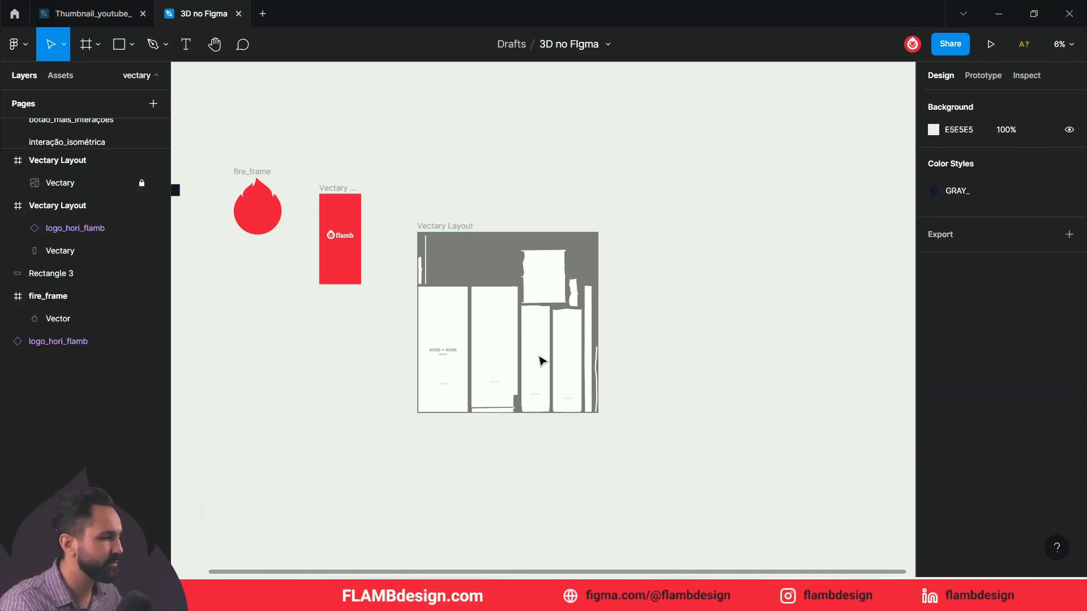
Move the dark 212430 rectangle below the flamb phone frame, to X 21102.56, Y 2781.46
left_click(444, 319, "ctrl")
left_click_drag(452, 339, 602, 353)
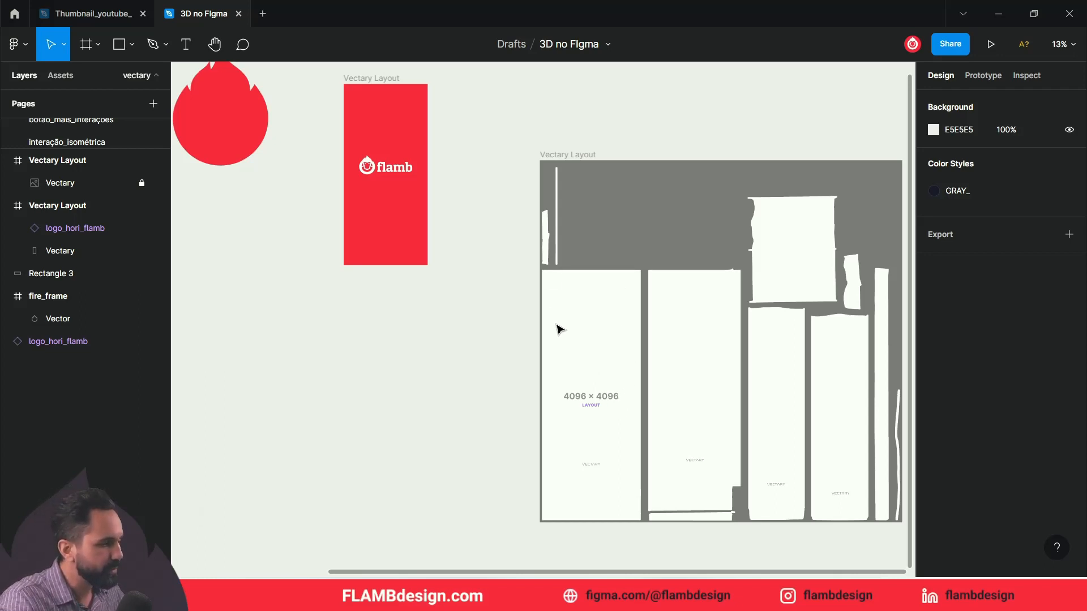
left_click_drag(462, 371, 621, 492)
left_click_drag(225, 219, 542, 470)
left_click_drag(702, 368, 503, 161)
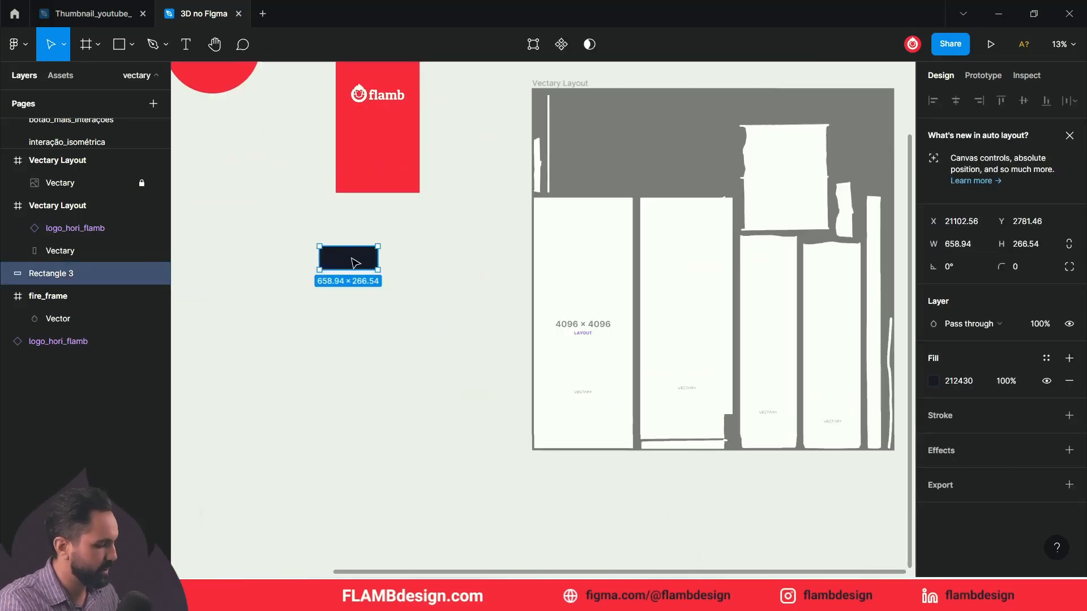
Copy the dark rectangle into the bag layout frame and stretch it over the first panel, 1168 × 2952 at X 0, Y 1144
left_click_drag(358, 261, 531, 224)
left_click_drag(620, 277, 635, 277)
left_click_drag(601, 394, 607, 449)
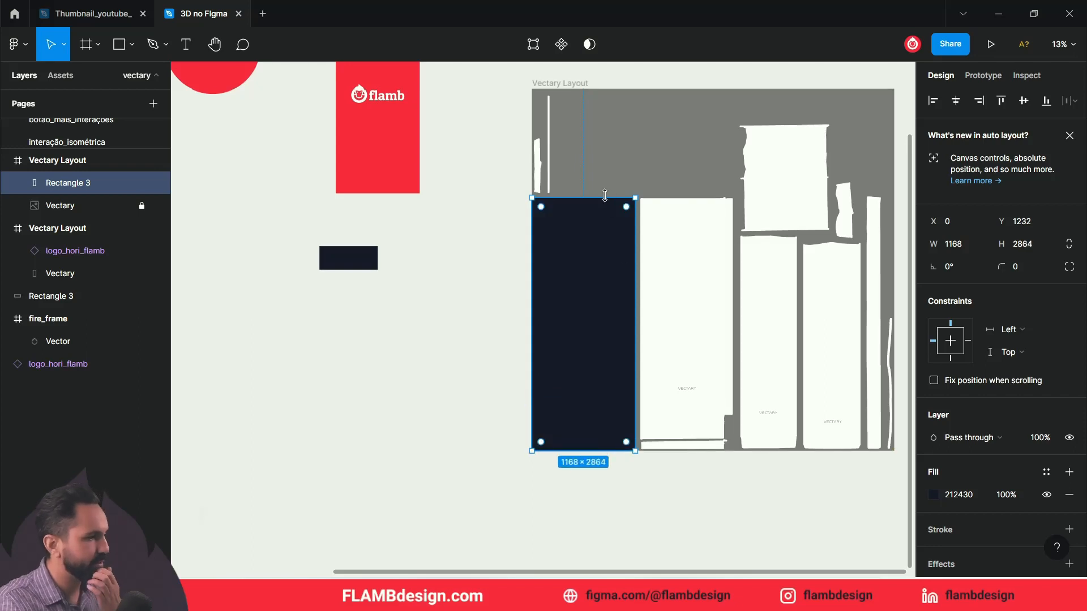
left_click_drag(605, 197, 605, 189)
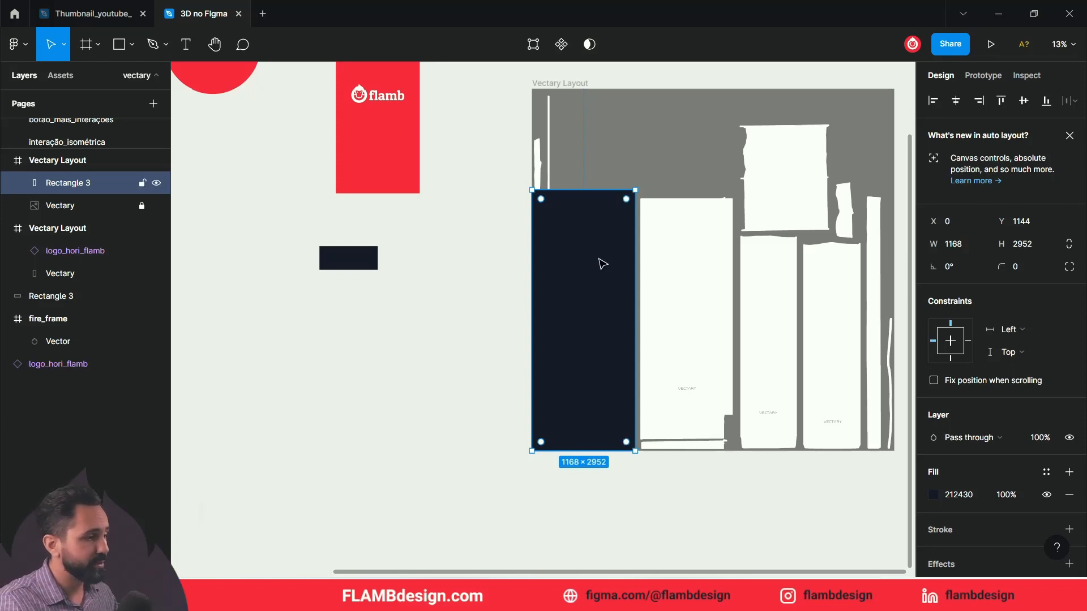
Widen the copied rectangle to 3656, shift it to X -160, Y 1104 and place it beneath the template image in the layer order
scroll(629, 294, "right", 3)
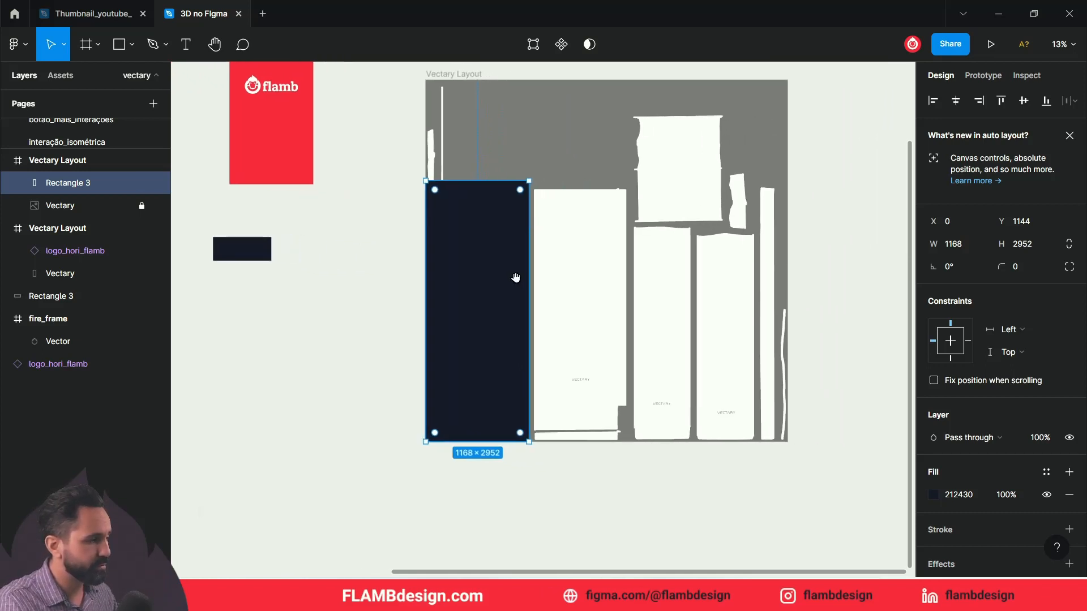
left_click_drag(531, 275, 752, 277)
mouse_move(589, 280)
left_mouse_down()
mouse_move(554, 400)
mouse_move(558, 374)
mouse_move(623, 279)
mouse_move(575, 274)
mouse_move(585, 275)
left_mouse_up()
left_click_drag(92, 188, 93, 211)
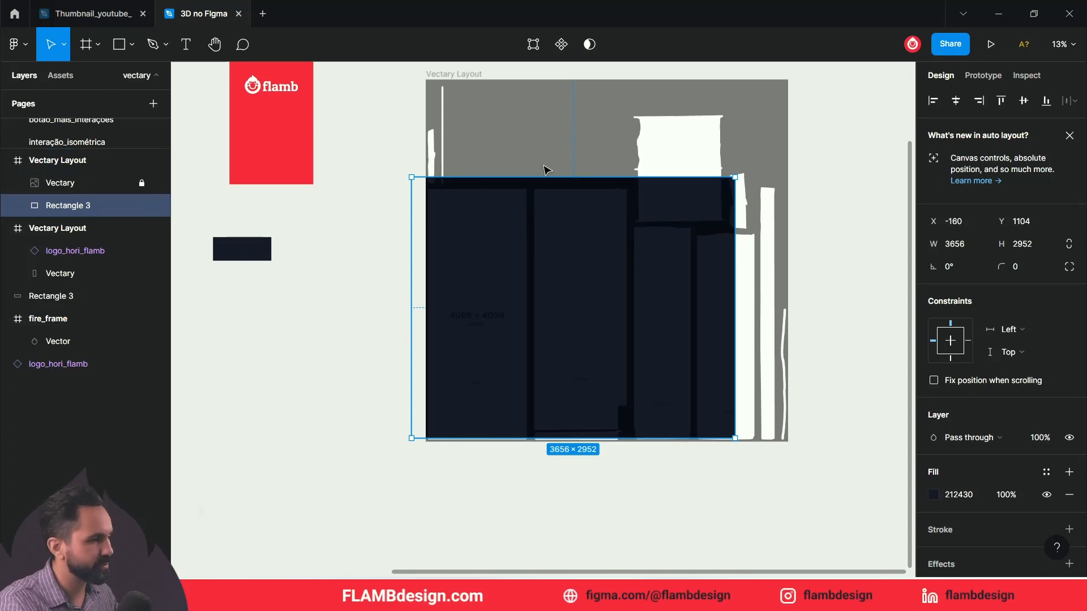
Set the template image's layer opacity to 70%
left_click(54, 185)
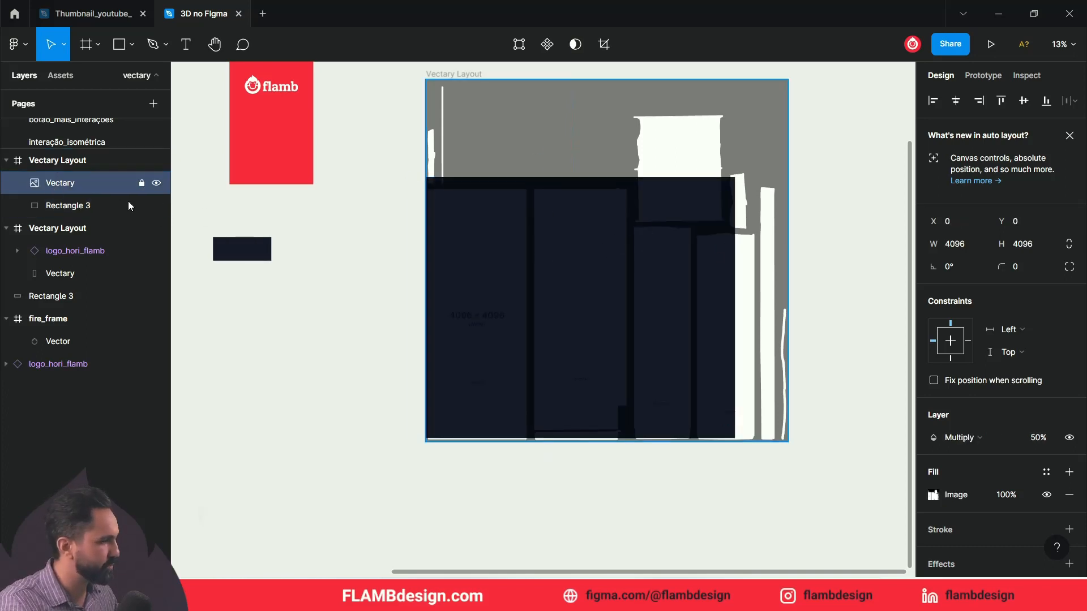
left_click(1045, 441)
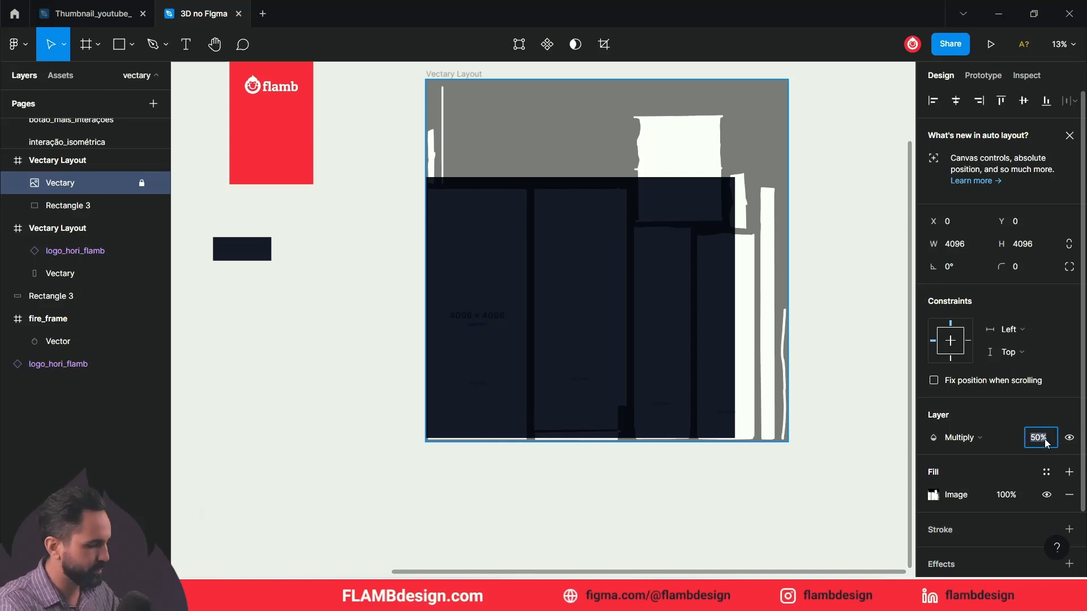
type("70")
key("Return")
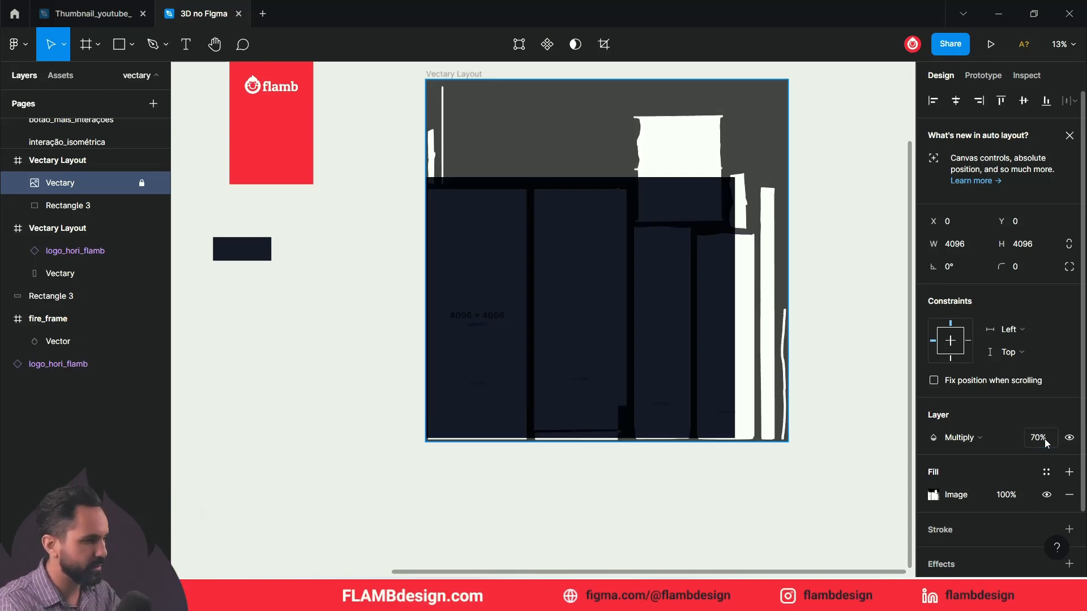
Widen the dark rectangle to 4256 so it reaches the far edge of the bag layout frame
left_click(682, 264)
left_click_drag(736, 296, 785, 305)
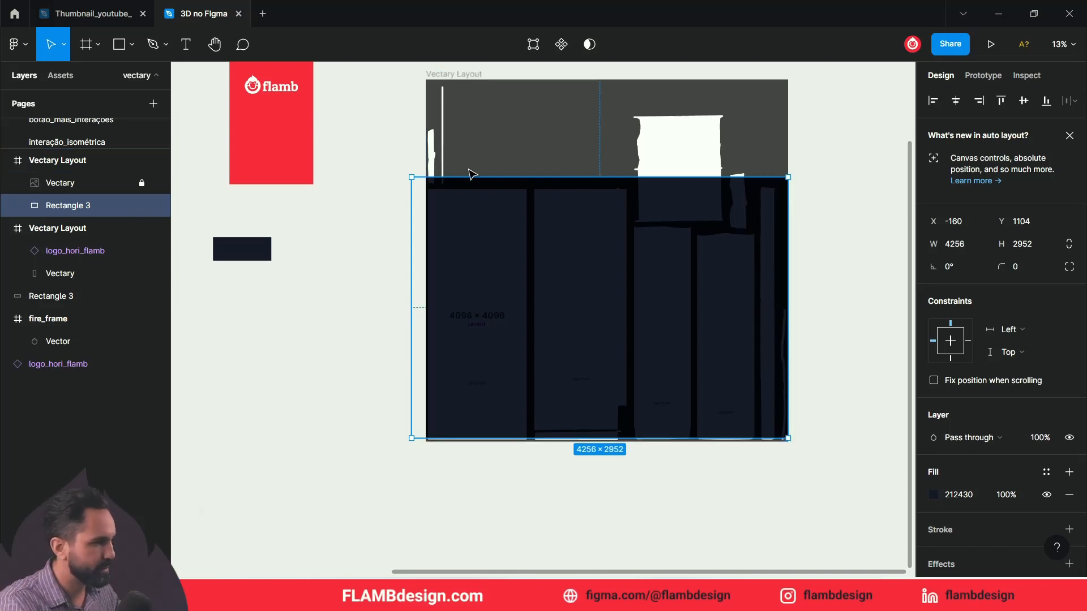
Set the template image's layer opacity to 100% and its blend mode to Darken
left_click(84, 185)
left_click(1035, 445)
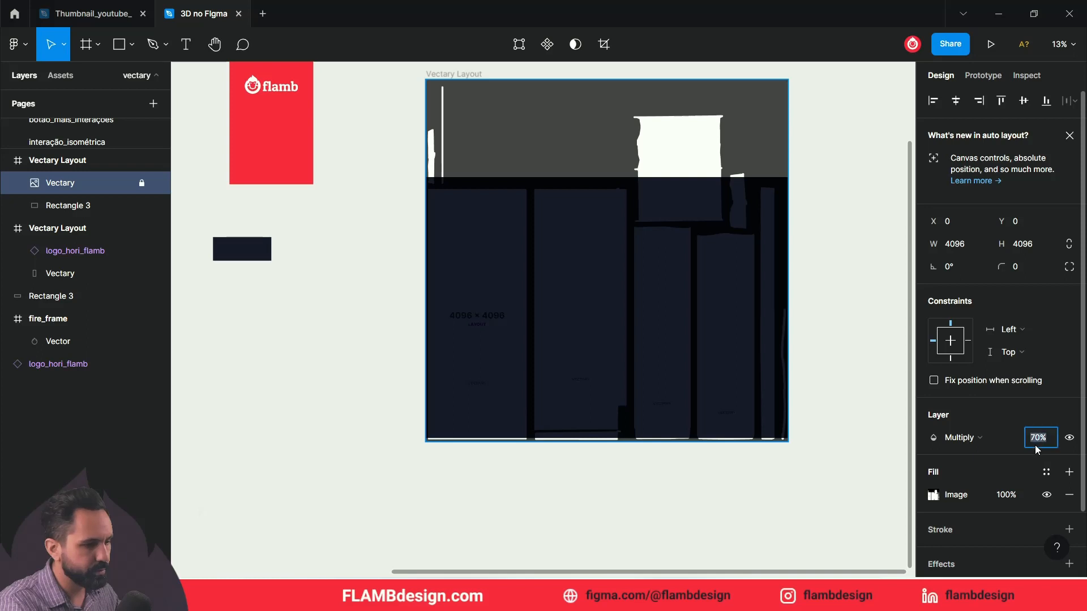
type("100")
key("Return")
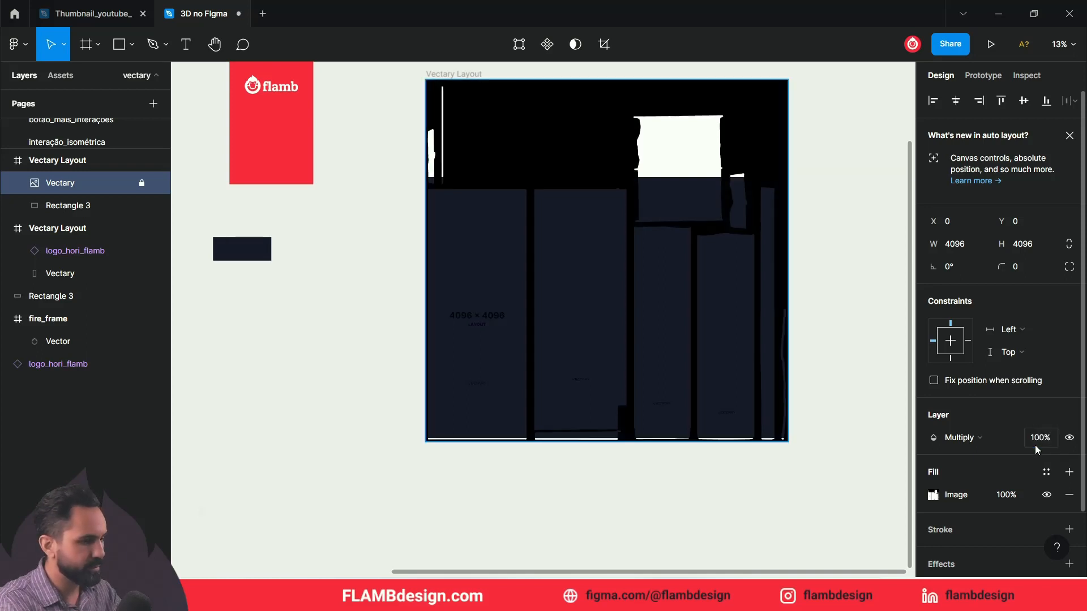
left_click(985, 439)
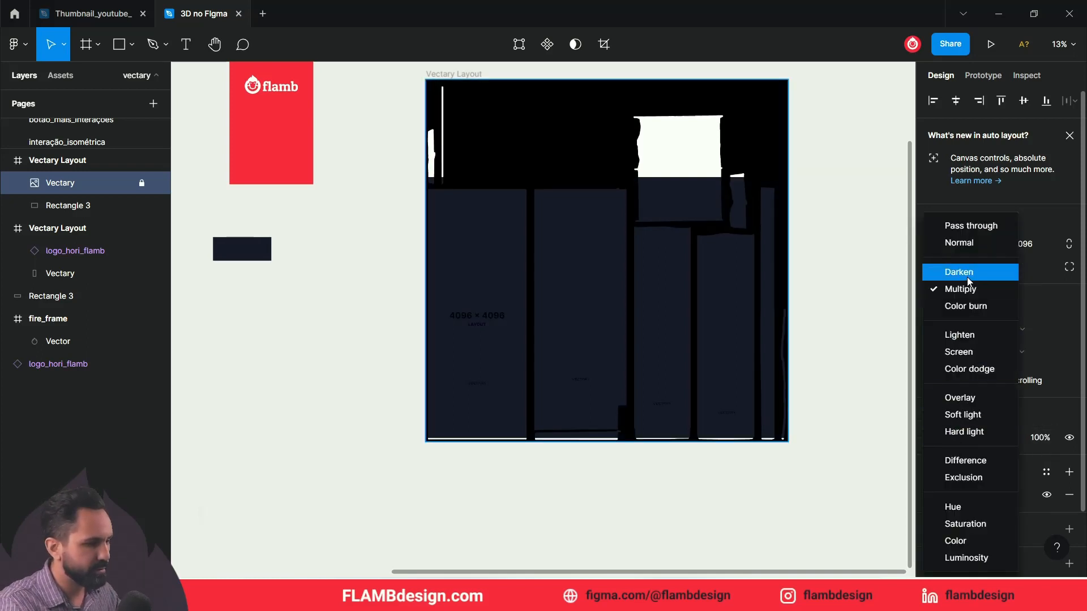
left_click(967, 277)
Set the template image's blend mode to Pass through and its layer opacity to 60%
left_click(970, 439)
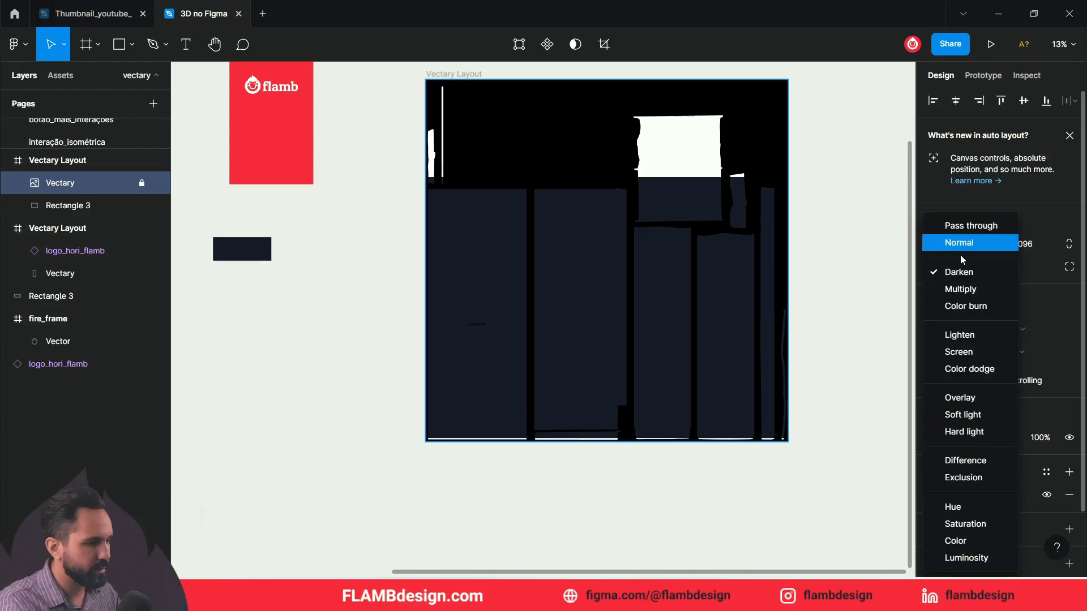
left_click(959, 225)
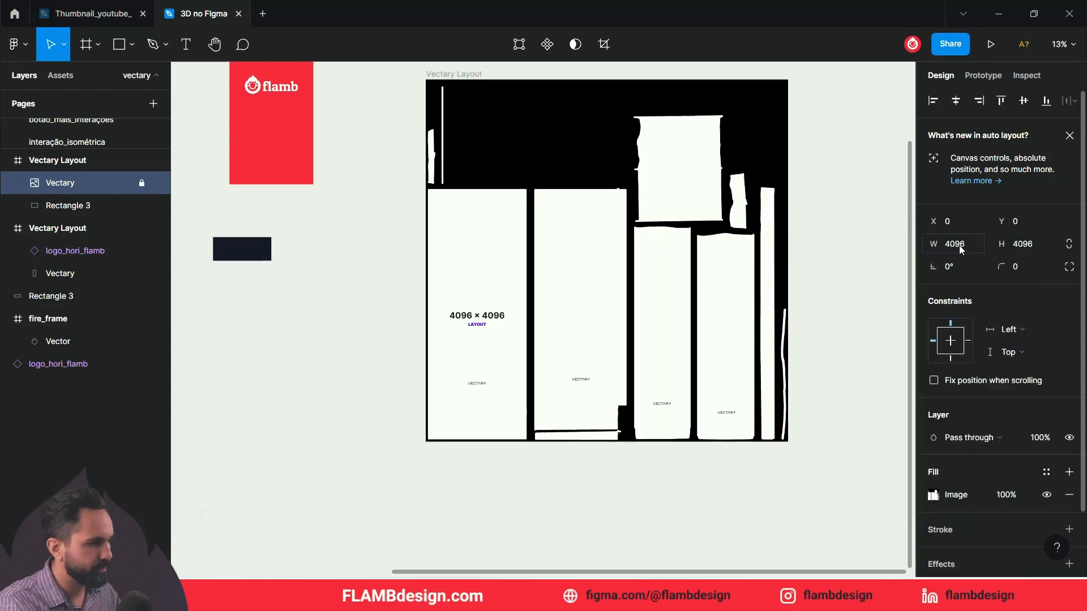
left_click(1049, 439)
type("60")
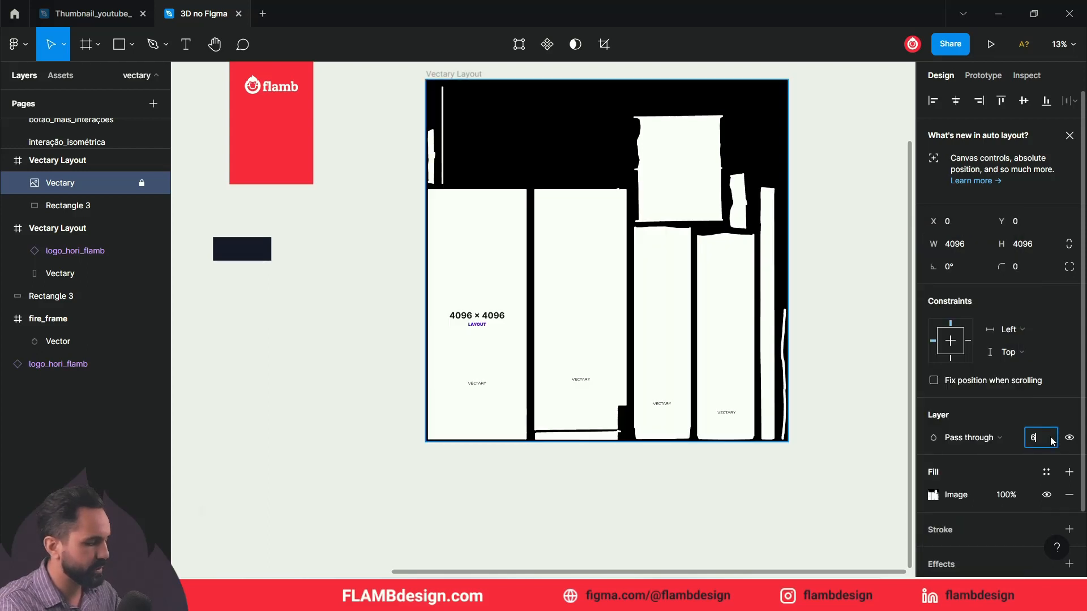
key("Return")
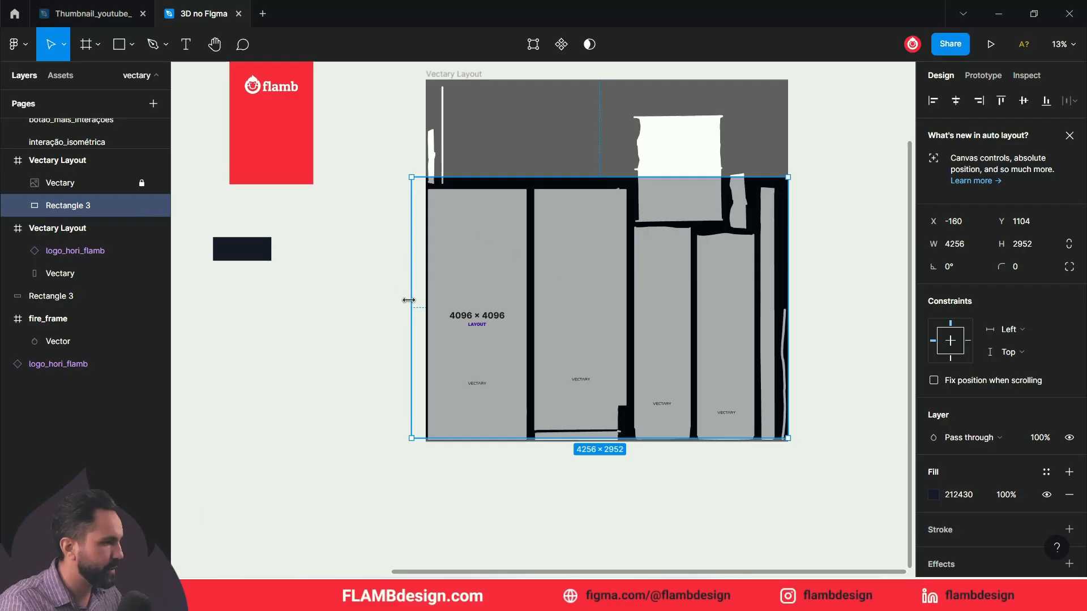
Trim the dark rectangle to X 0 and width 4096, and extend it up to the bag layout frame's upper edge
left_click_drag(408, 300, 426, 301)
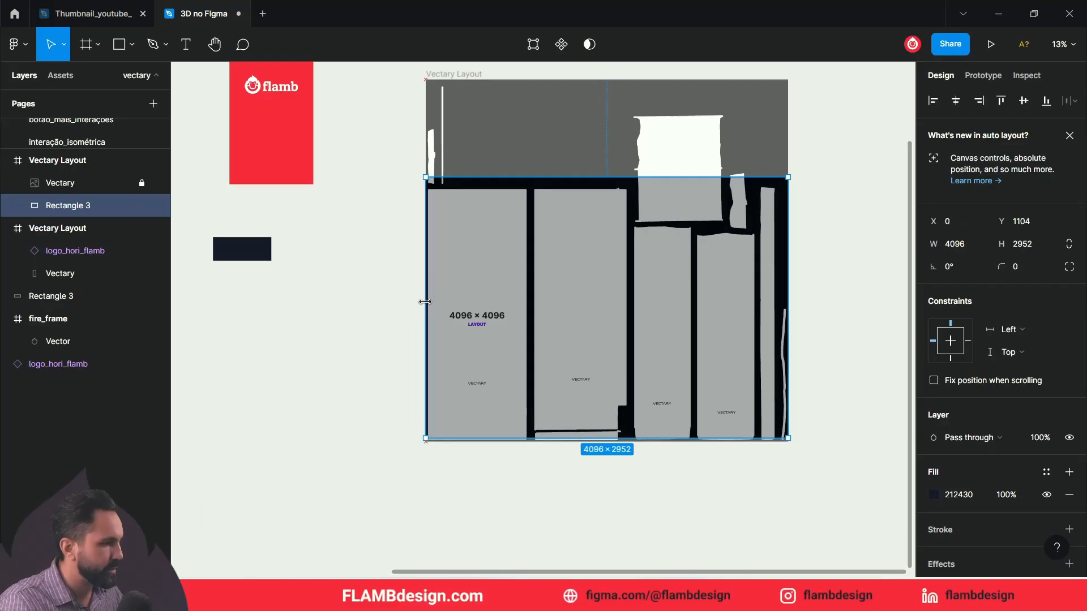
left_click_drag(554, 176, 558, 73)
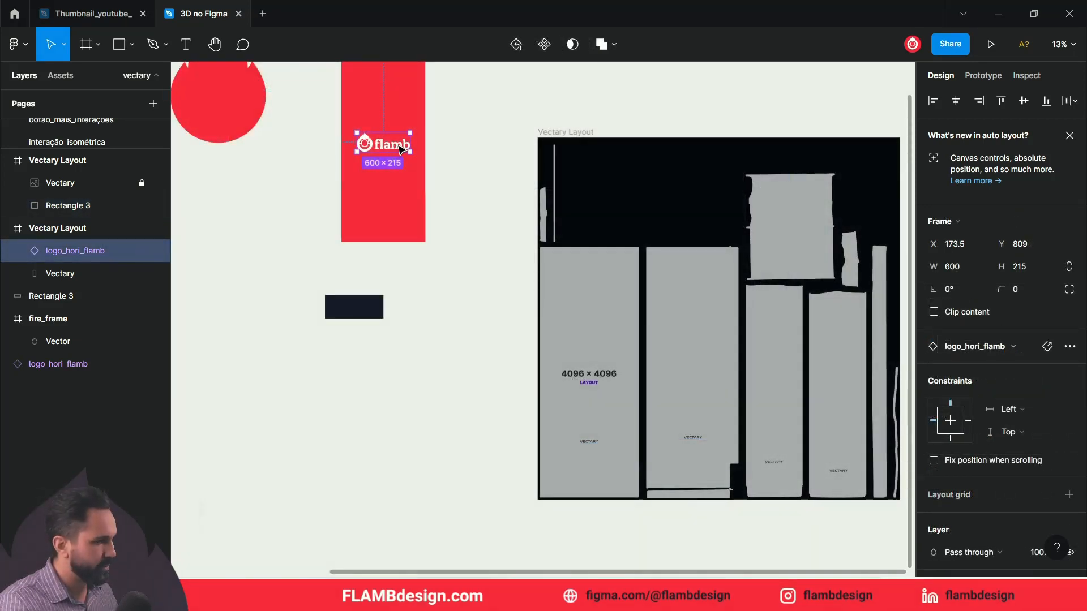
Move the white flamb logo onto the bag layout's first panel and copy the red flame vector to X 570, Y 3199
left_click_drag(399, 149, 603, 377)
left_click(473, 330)
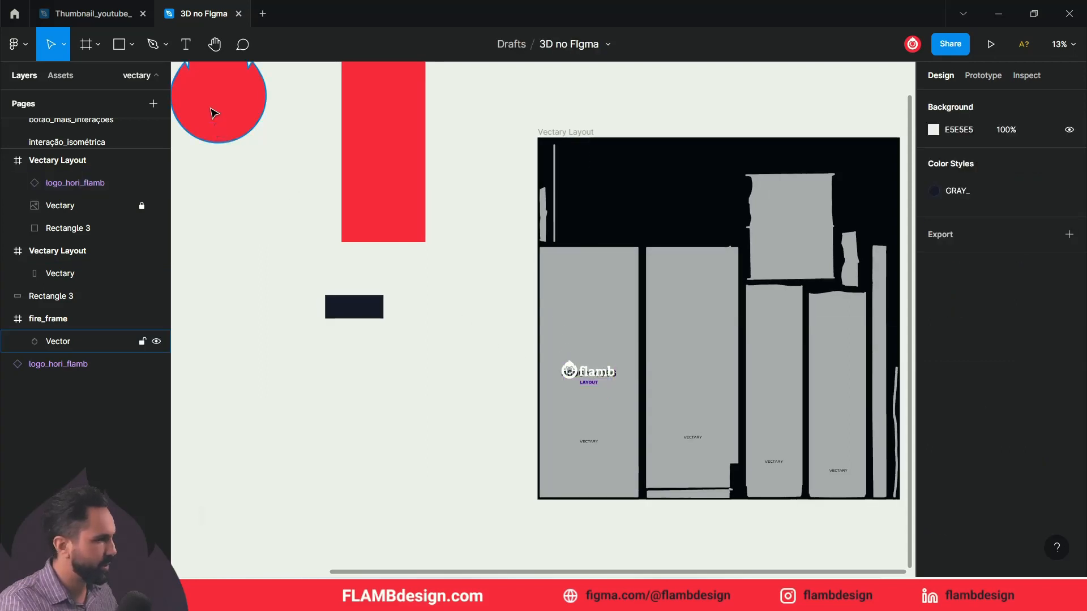
left_click(214, 112)
left_click_drag(213, 113, 630, 485)
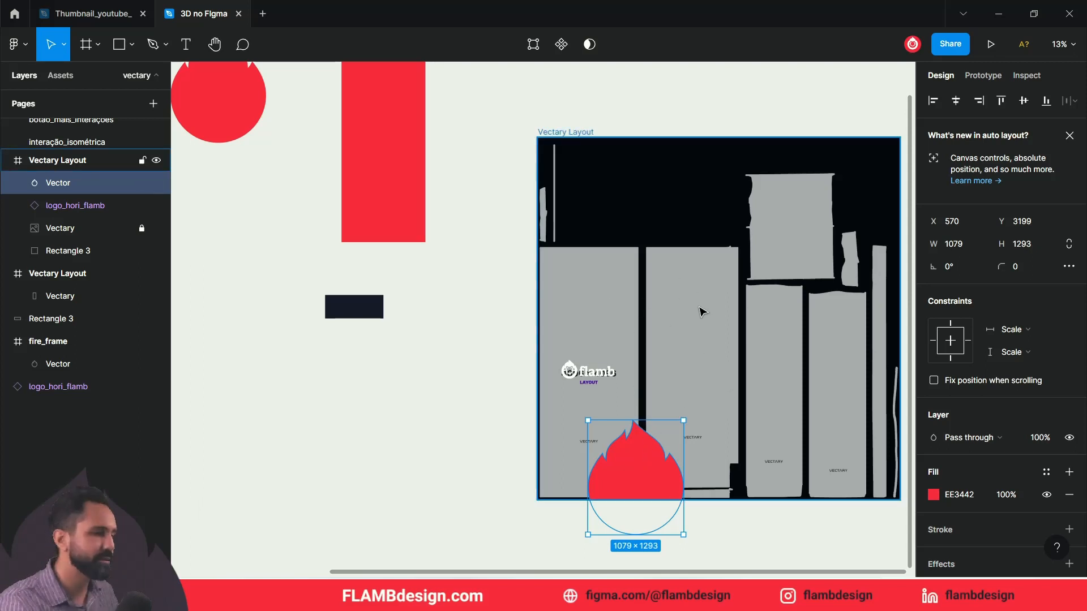
Wrap the copied red flame in its own frame and narrow that frame to 570, ending at the first panel's edge
scroll(714, 388, "up", 3)
scroll(667, 351, "down", 4)
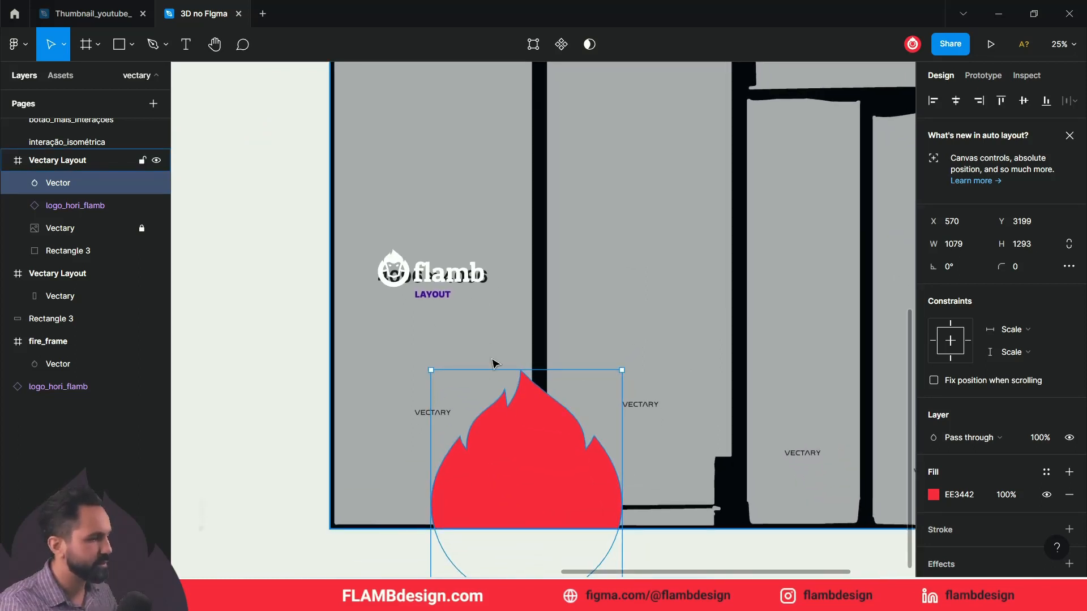
scroll(553, 439, "up", 2)
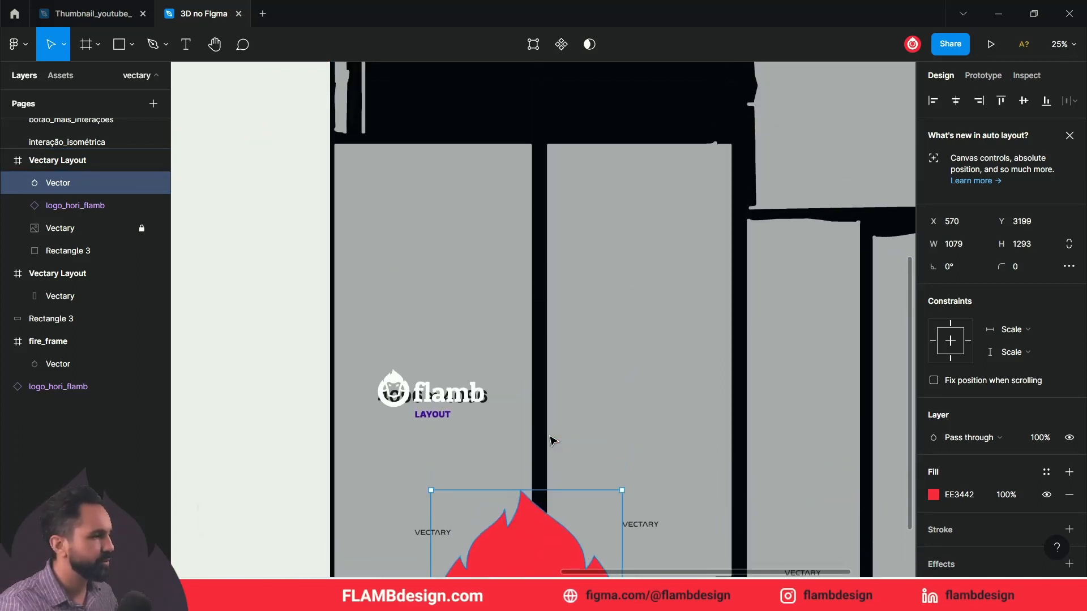
scroll(553, 439, "down", 5)
scroll(553, 441, "up", 3)
scroll(542, 409, "down", 2)
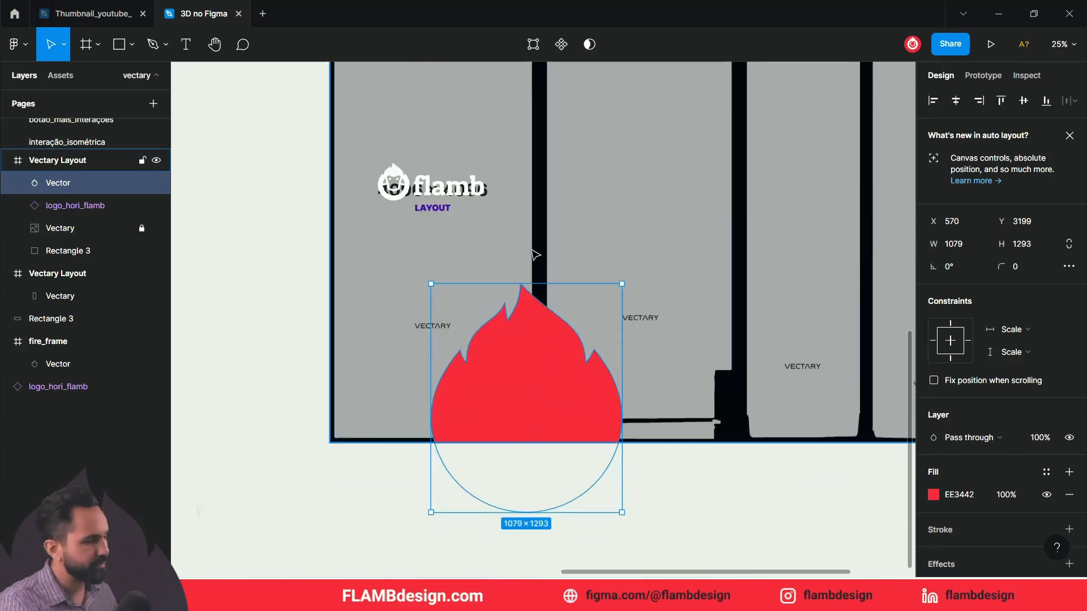
right_click(552, 368)
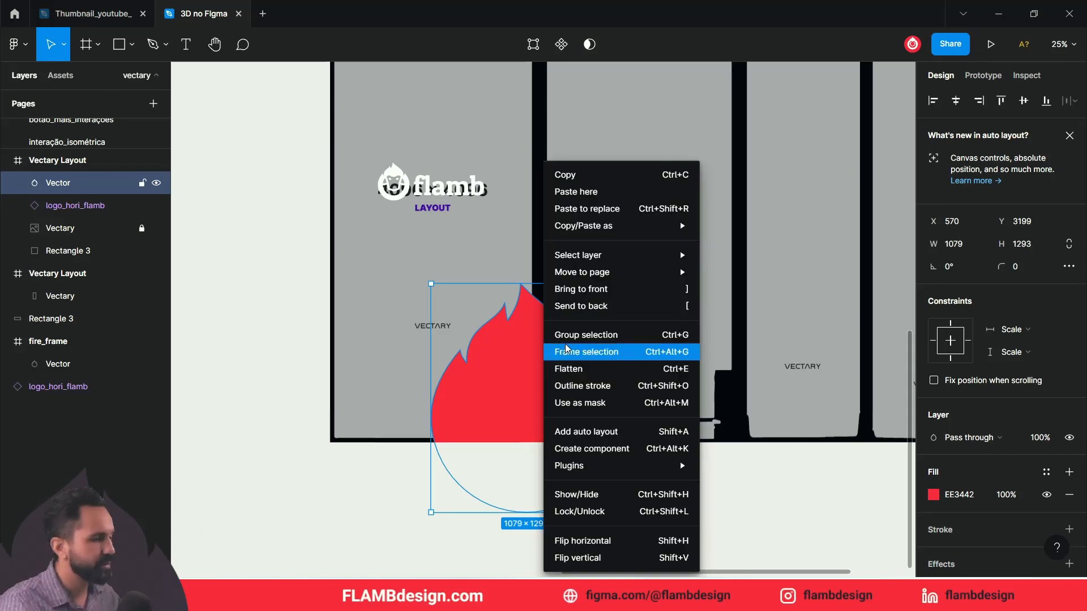
left_click(573, 352)
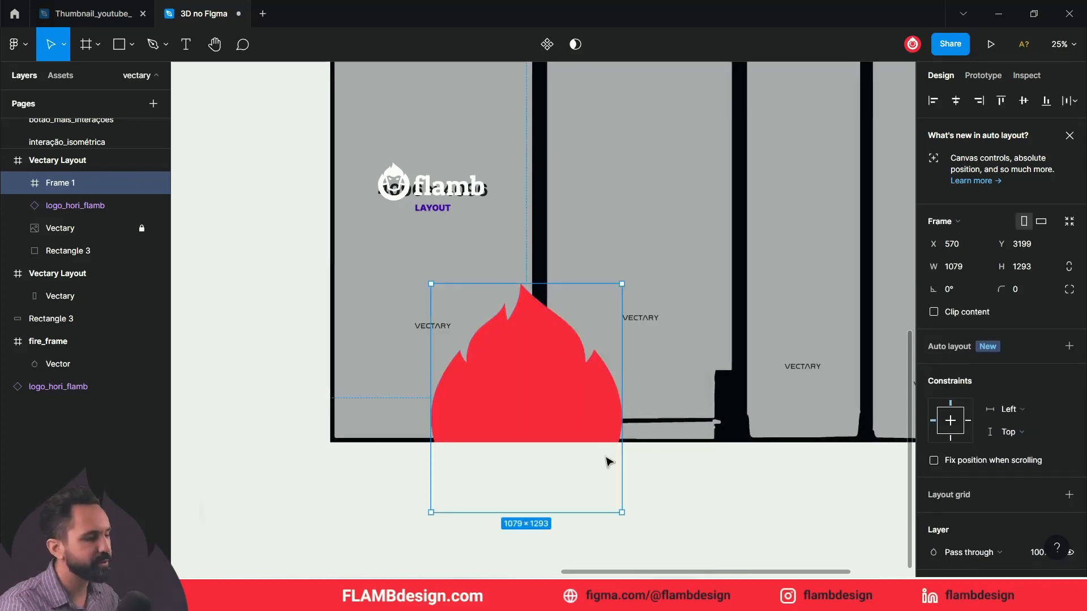
left_click_drag(625, 422, 532, 403)
key("ctrl+z")
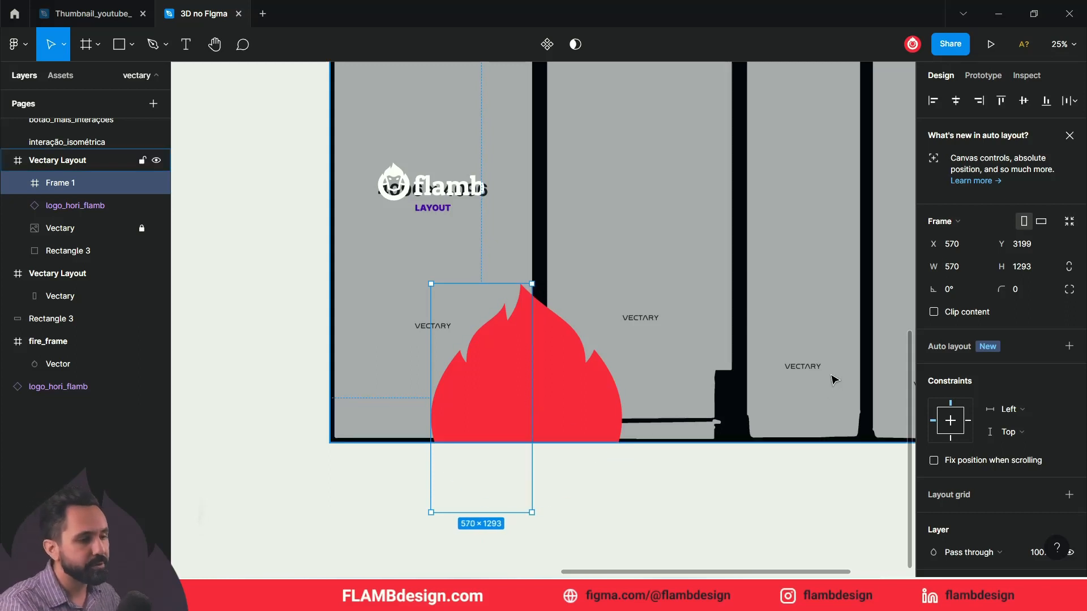
Enable content clipping on the flame's frame and lower the frame to Y 3287
left_click(934, 312)
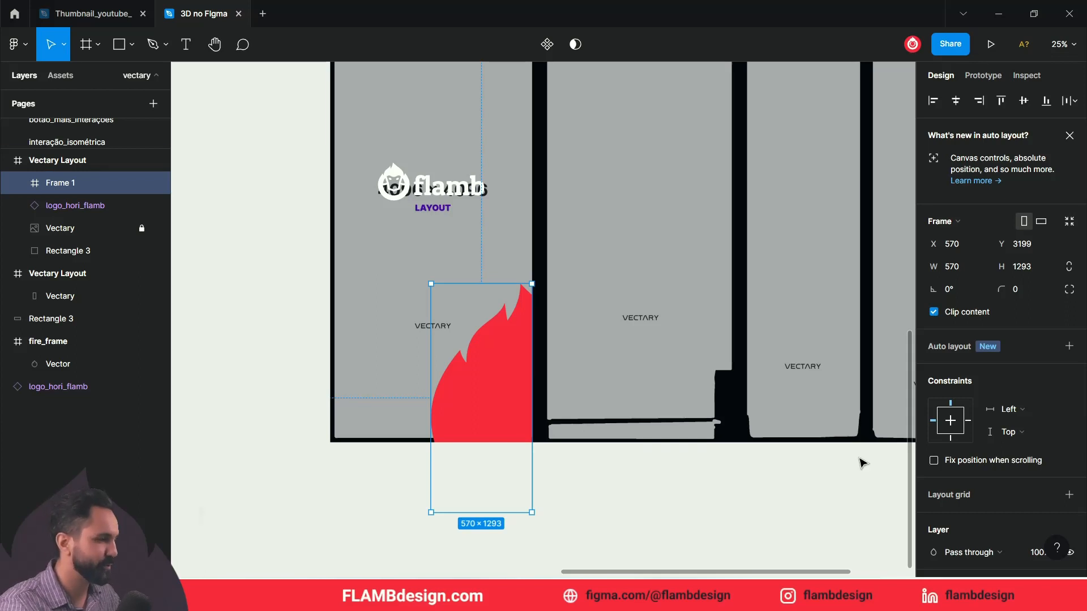
left_click_drag(469, 385, 468, 400)
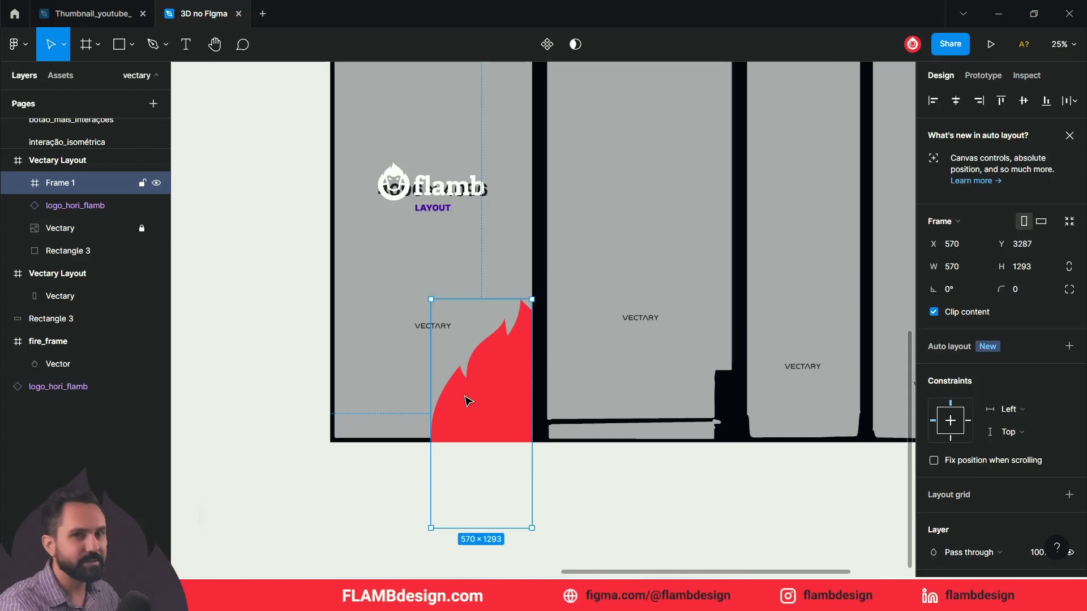
Compare the bag layout with and without the template image, leaving the template layer hidden
scroll(524, 451, "up", 3)
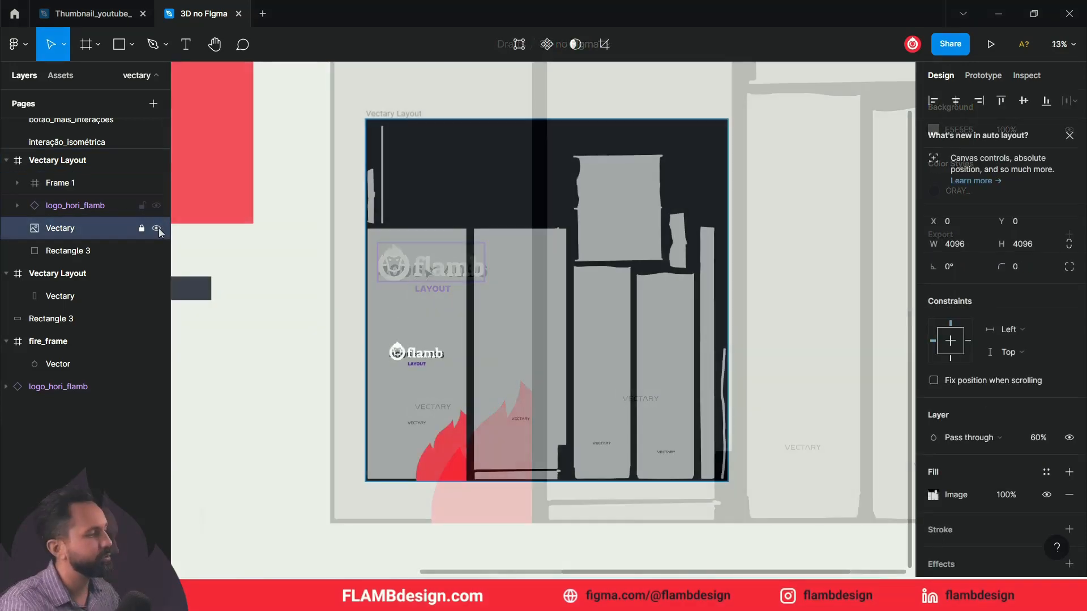
left_click(156, 228)
left_click(156, 228)
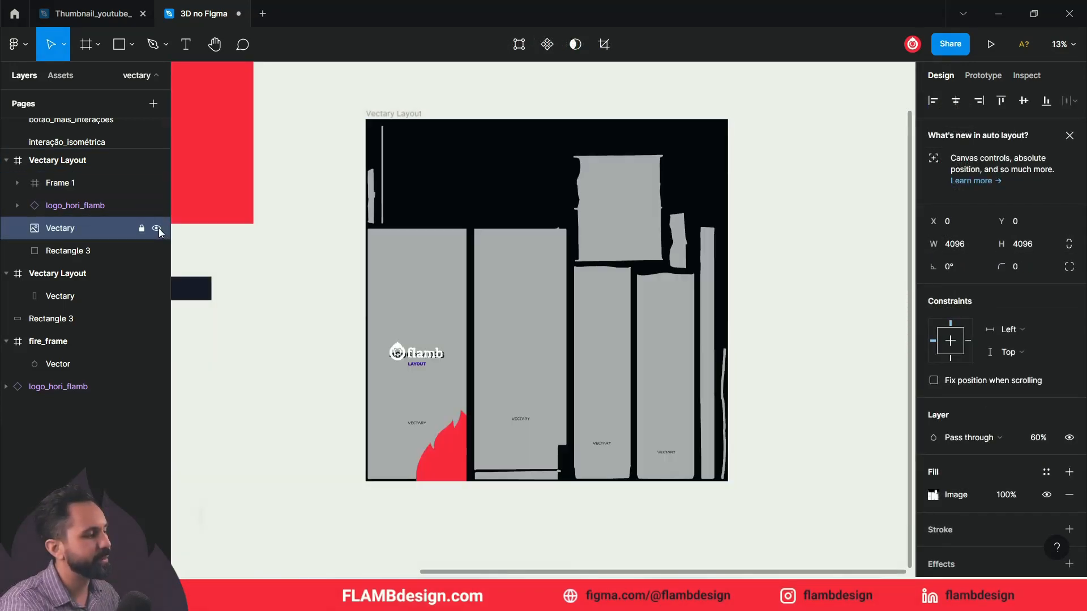
left_click(156, 228)
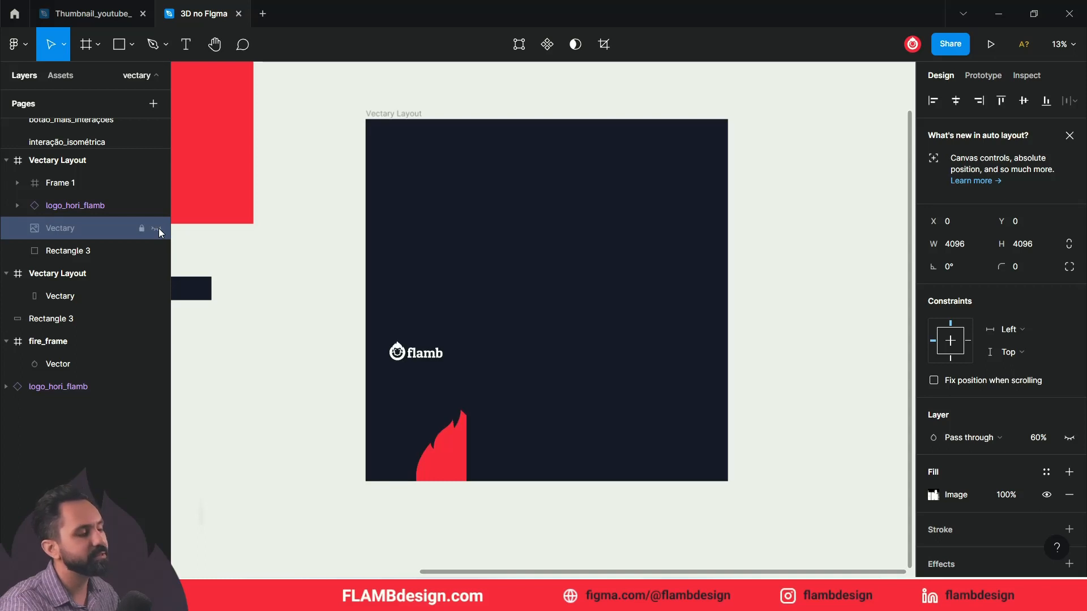
left_click(156, 228)
left_click(156, 229)
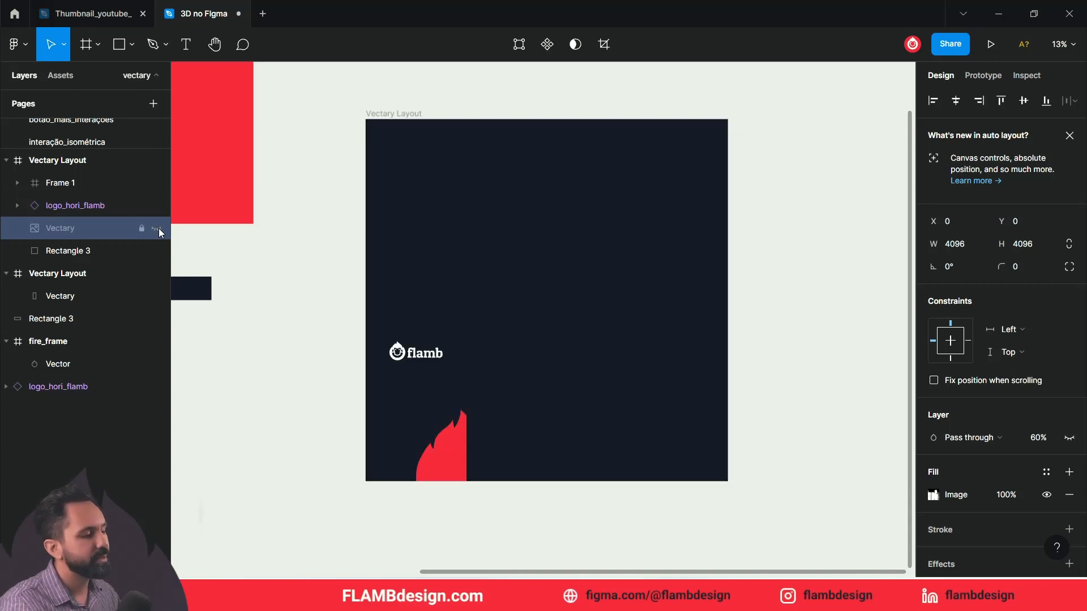
left_click(156, 228)
left_click(157, 228)
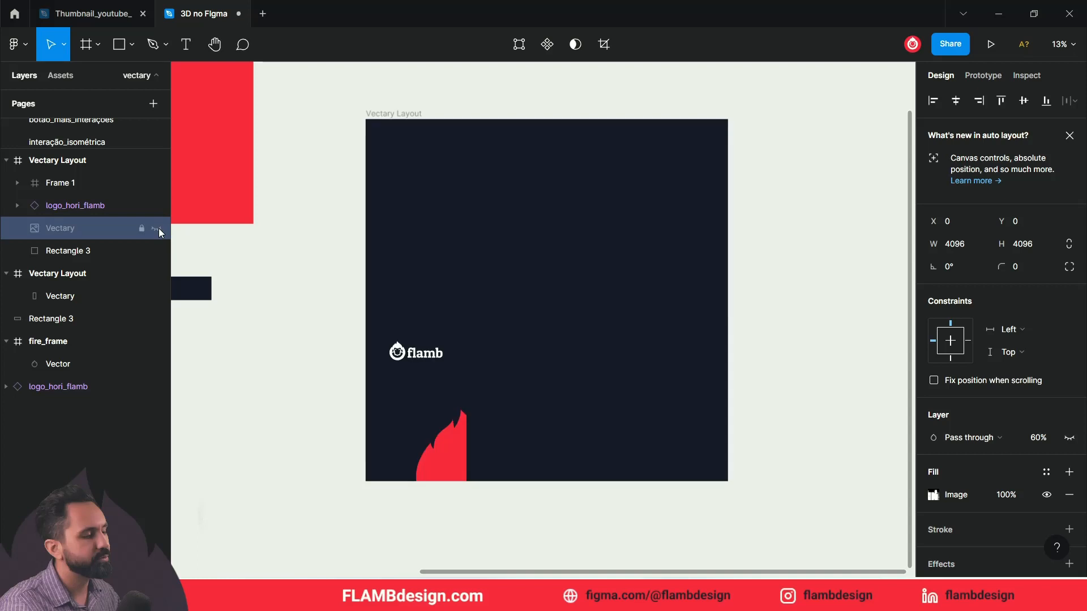
left_click(156, 228)
left_click(156, 228)
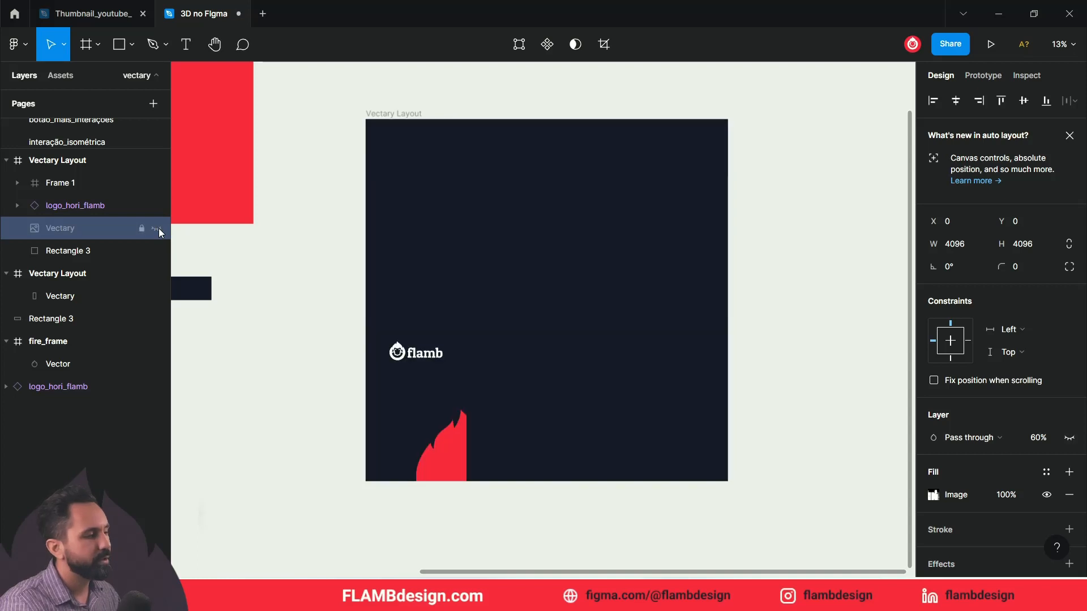
Select the whole 4096 × 4096 bag layout frame and open the Vectary 3D Elements plugin
left_click(414, 116)
left_click(349, 242)
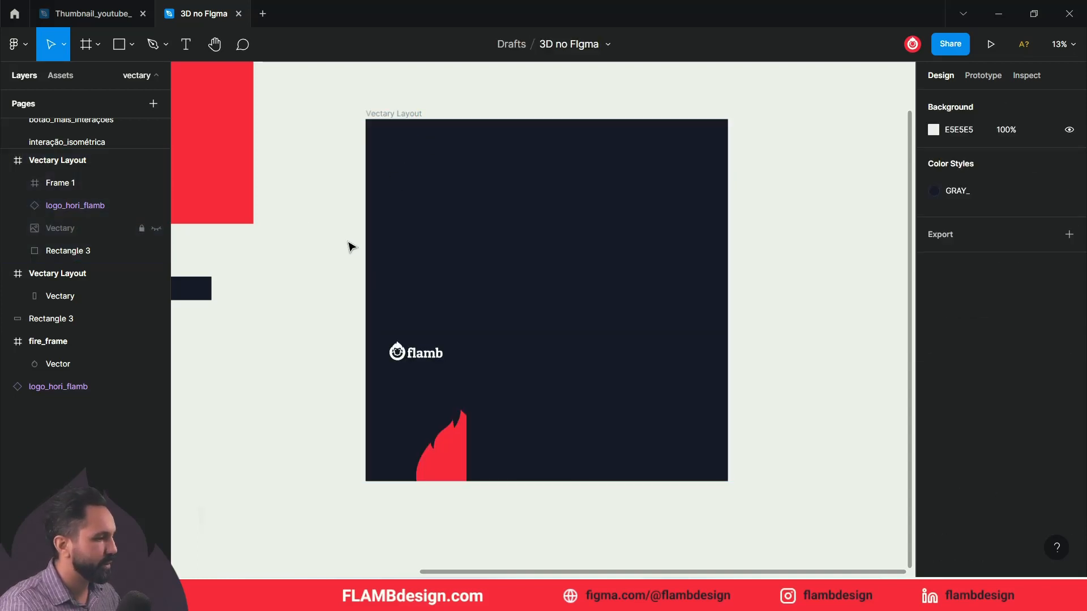
left_click(384, 120)
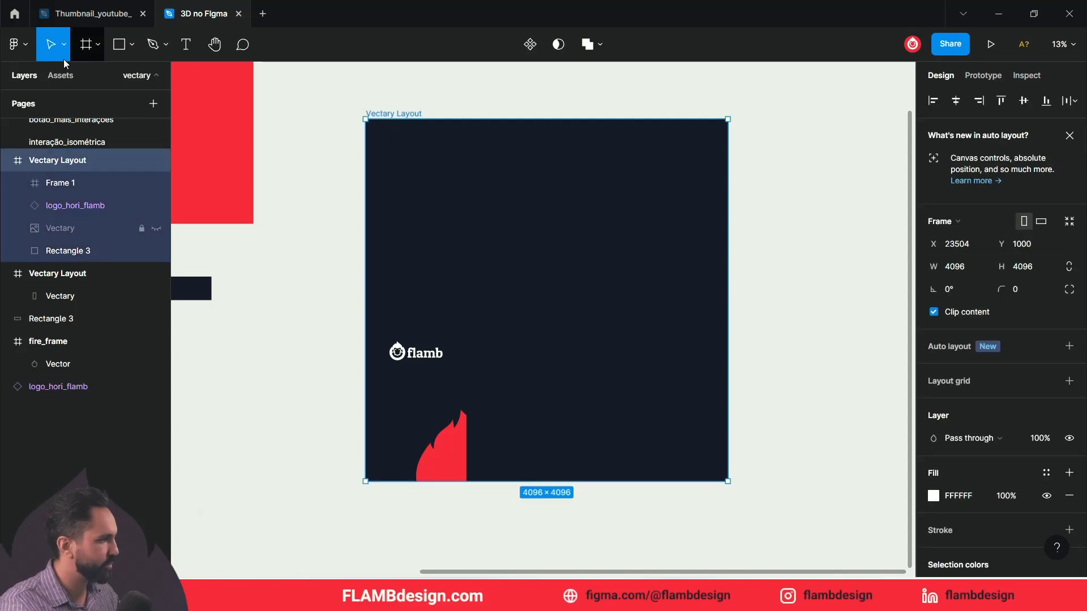
left_click(15, 44)
mouse_move(51, 168)
mouse_move(57, 239)
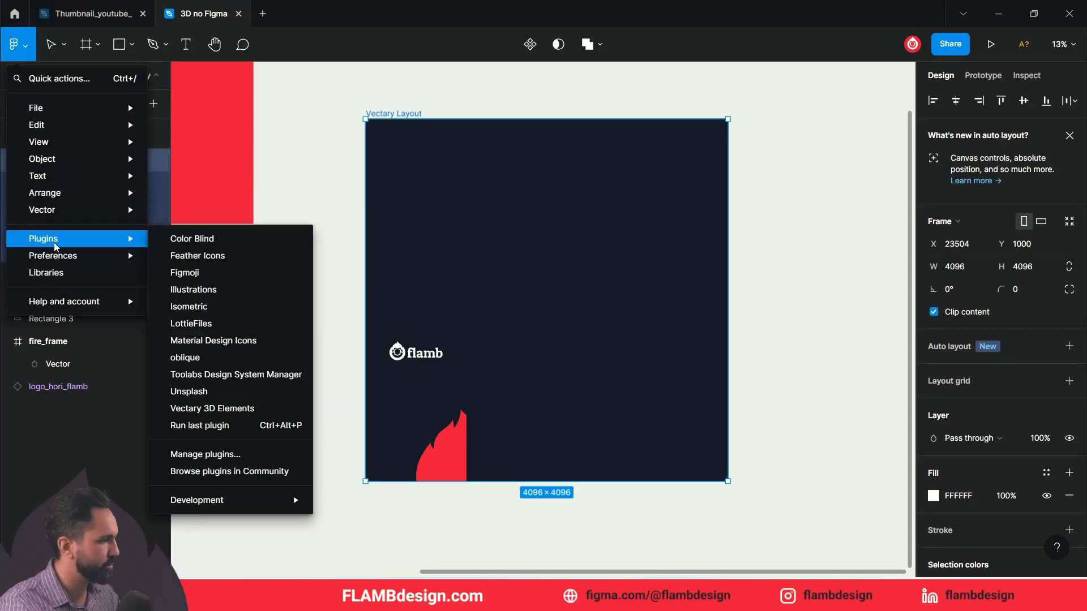
left_click(221, 409)
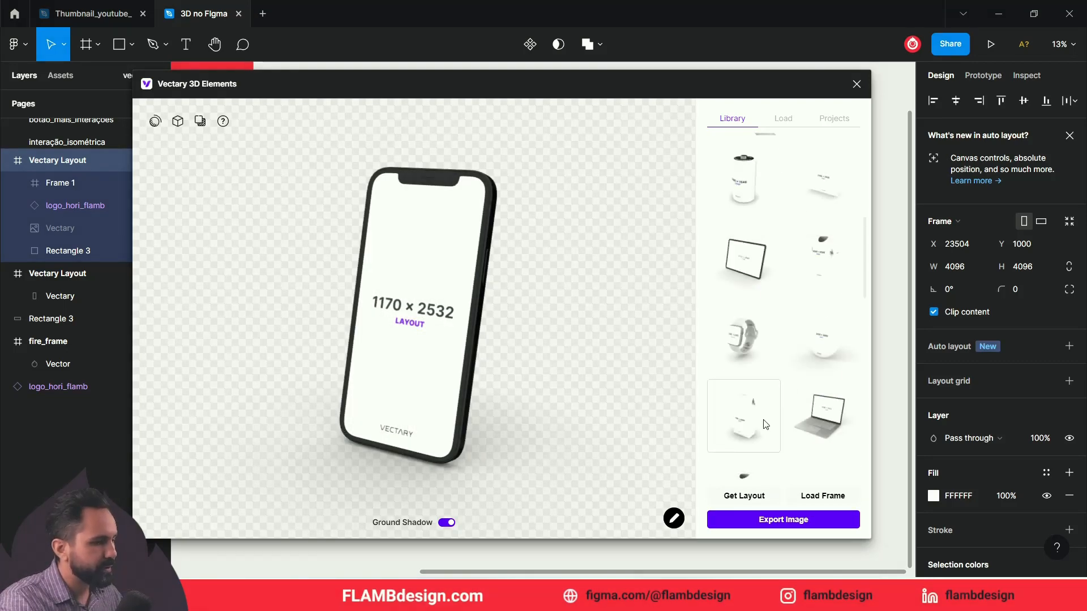
Load the selected layout frame onto the paper bag model and turn the bag to show its front and one side
left_click(765, 425)
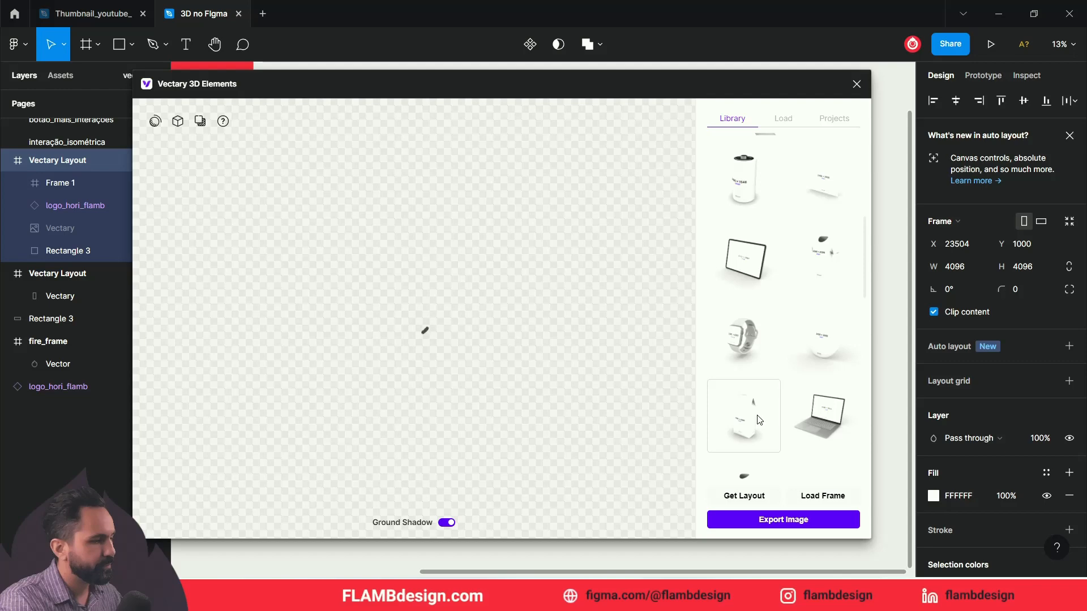
left_click(825, 501)
left_click_drag(515, 331, 487, 424)
left_click_drag(543, 383, 500, 378)
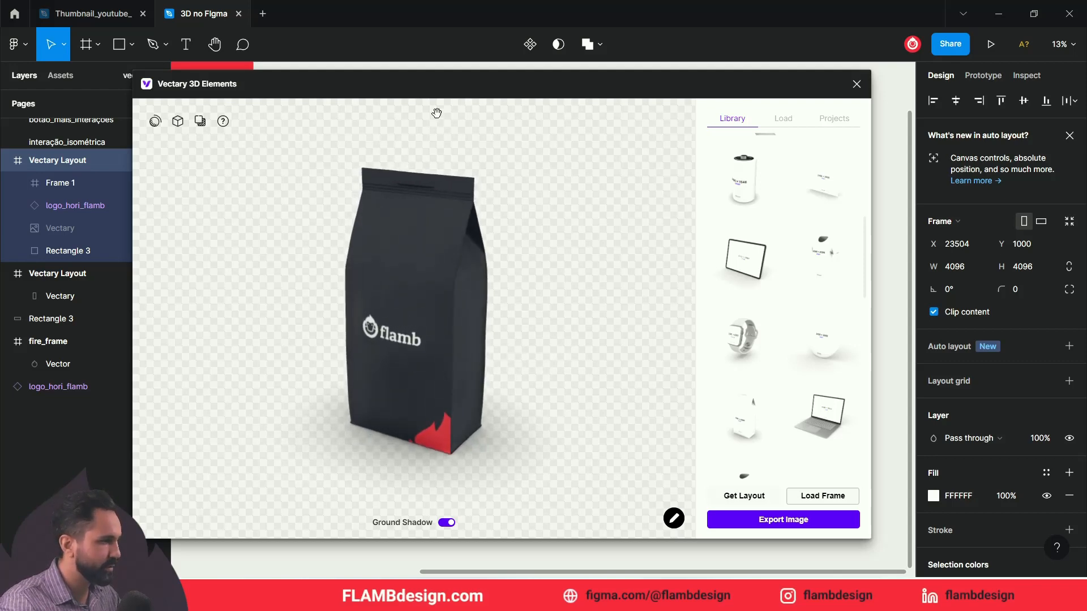
Turn the bag model slightly to show its front and one side, and export the view as an image
left_click_drag(422, 93, 375, 90)
left_click_drag(467, 281, 451, 338)
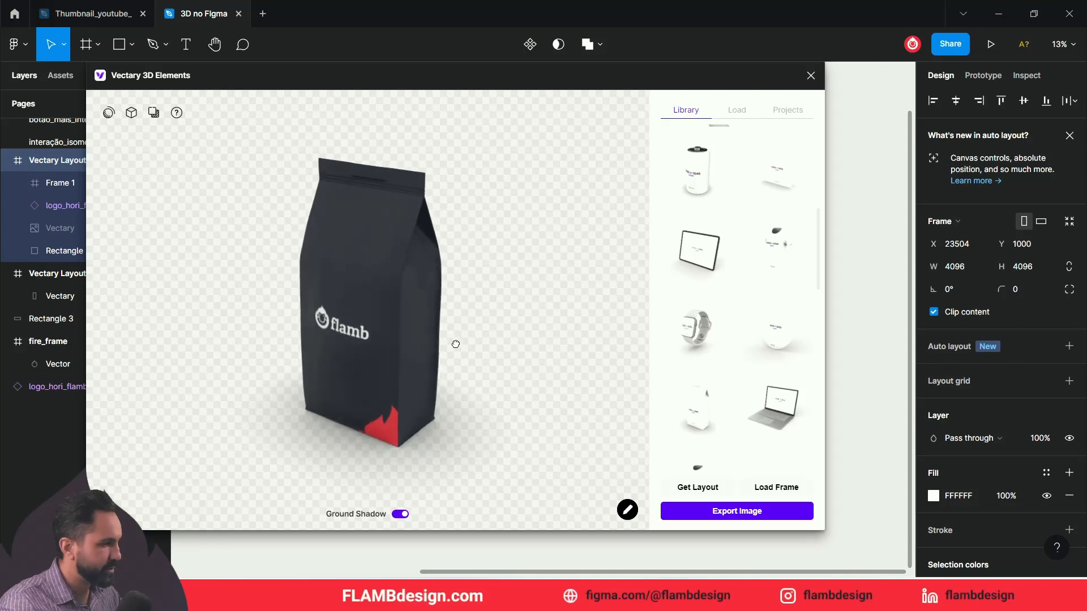
left_click(747, 512)
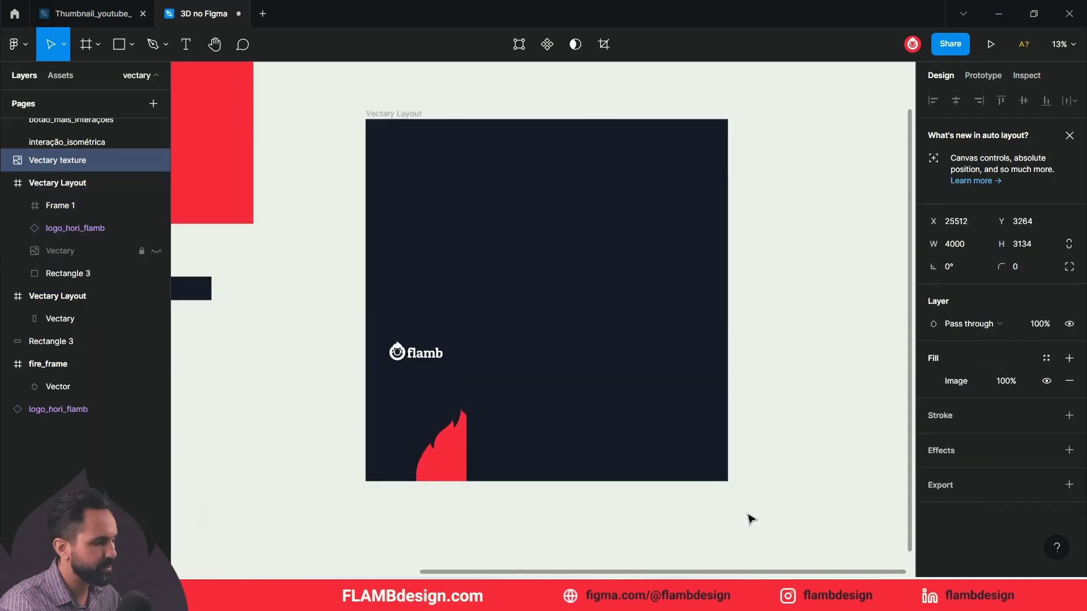
Move the exported bag image beside the bag layout frame, to X 28248 and Y 858
left_click_drag(715, 423, 628, 203)
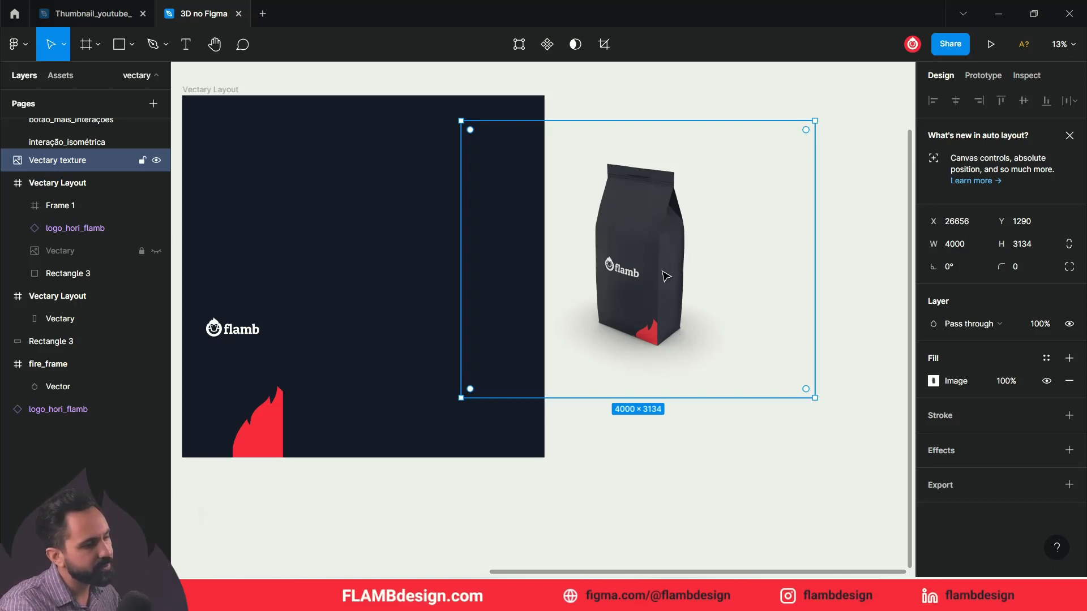
left_click_drag(612, 296, 785, 258)
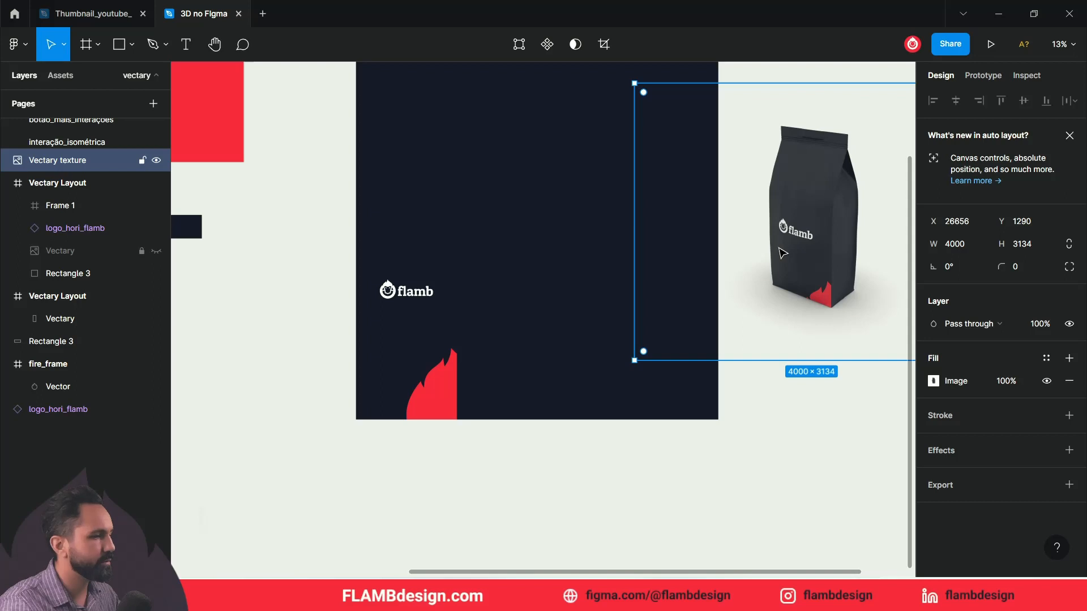
left_click_drag(695, 224, 542, 294)
left_click_drag(659, 279, 800, 240)
Show the hidden Vectary template image in the bag layout frame again
left_click(219, 122)
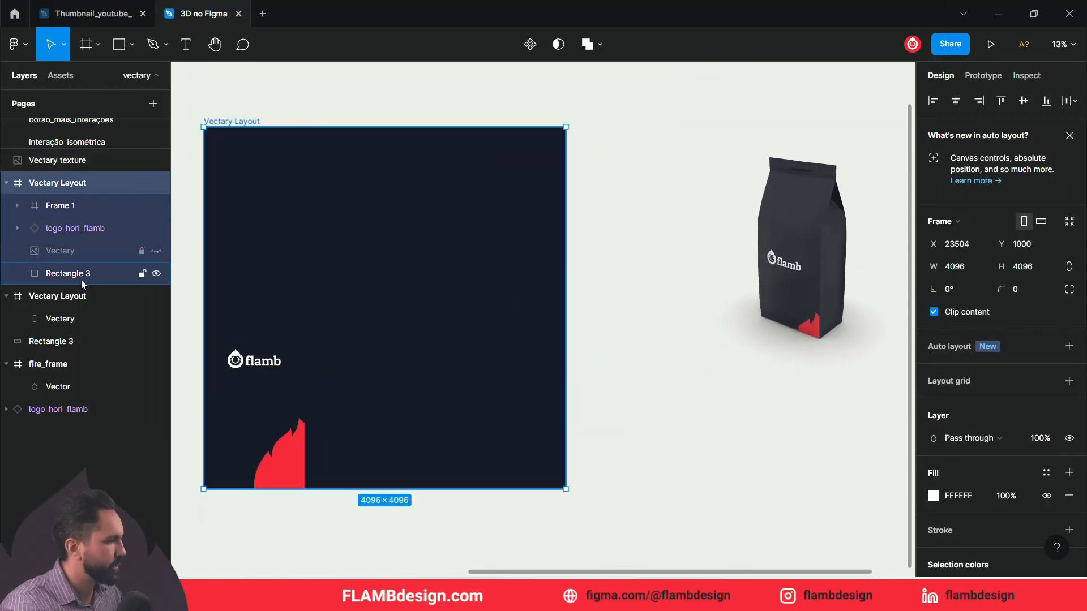
left_click(144, 252)
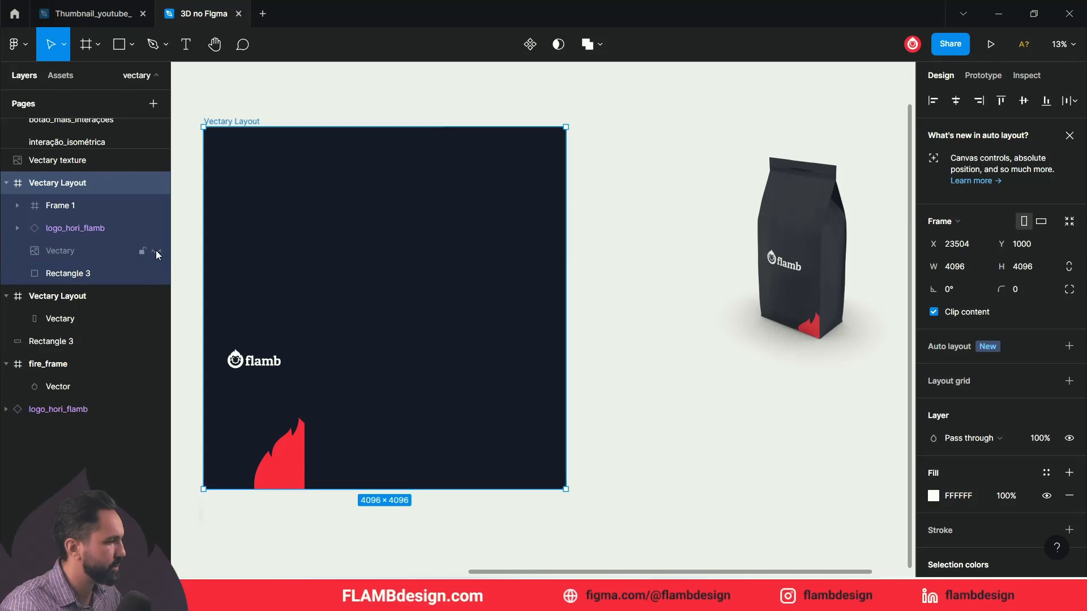
left_click(156, 252)
left_click(146, 273)
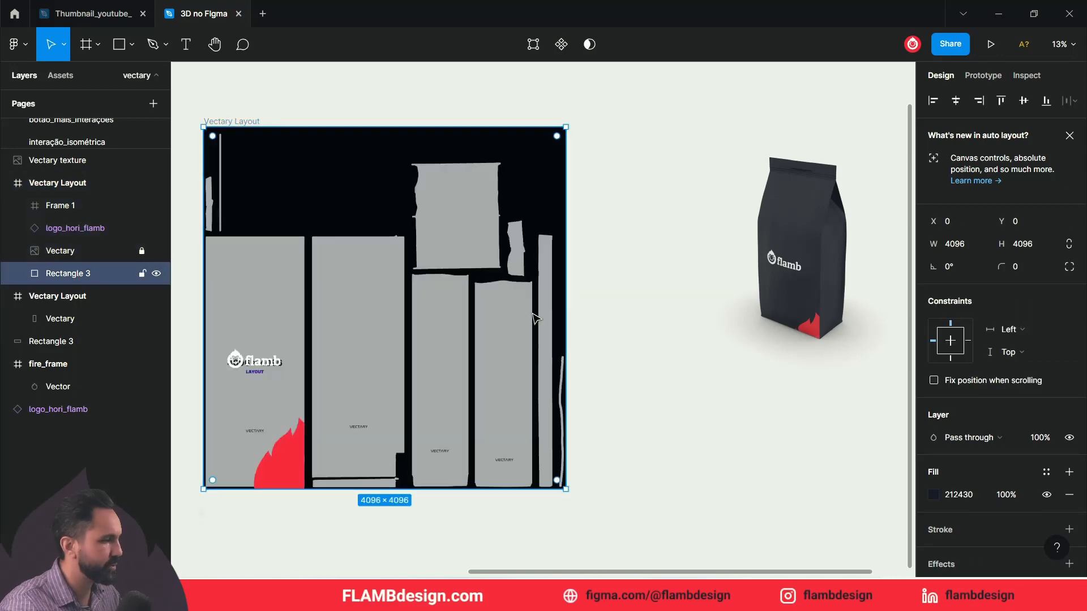
left_click(650, 322)
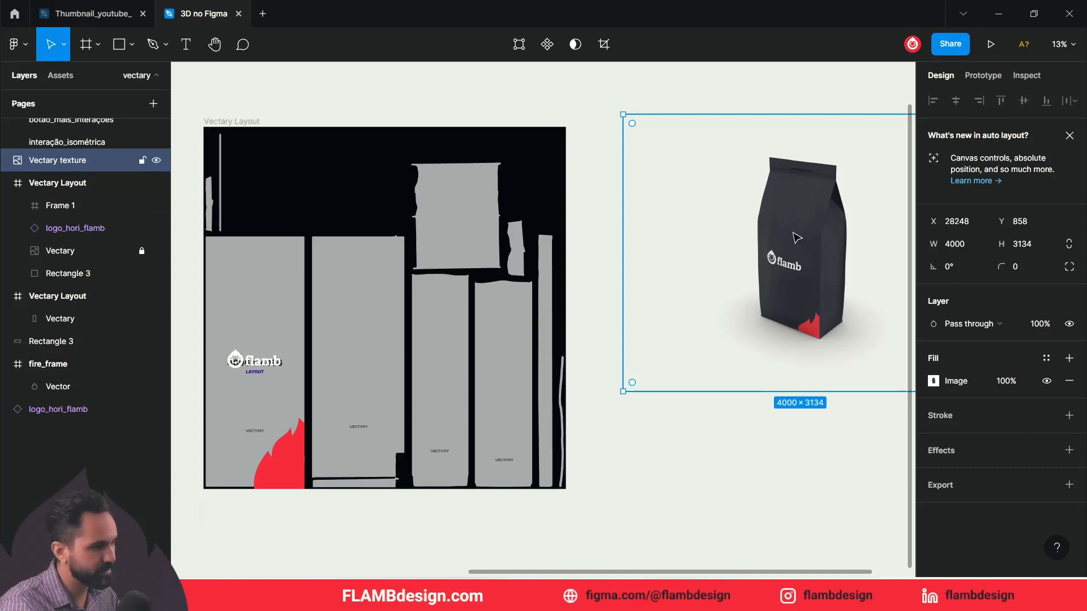
left_click(653, 531)
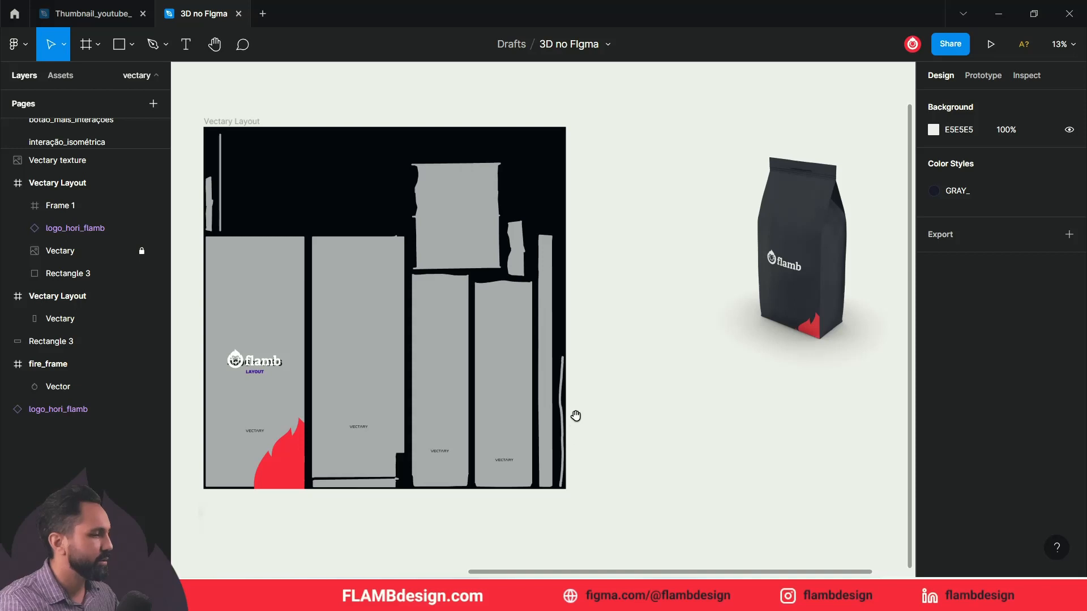
Draw a 720 × 2464 rectangle over the first narrow side panel of the bag template and fill it with the flame's red, EE3442
left_click_drag(580, 391, 777, 383)
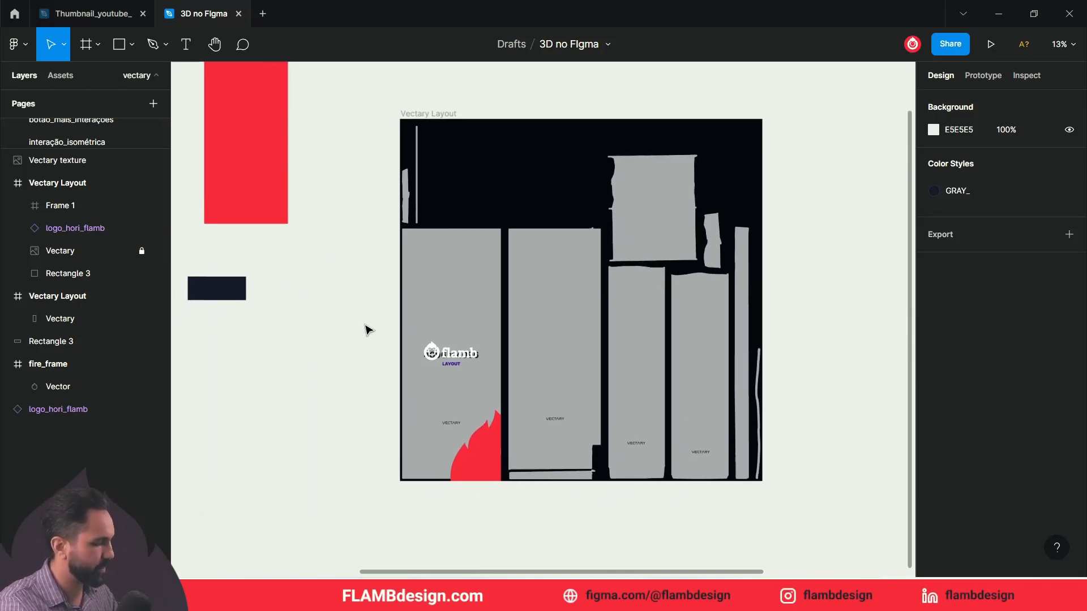
key("r")
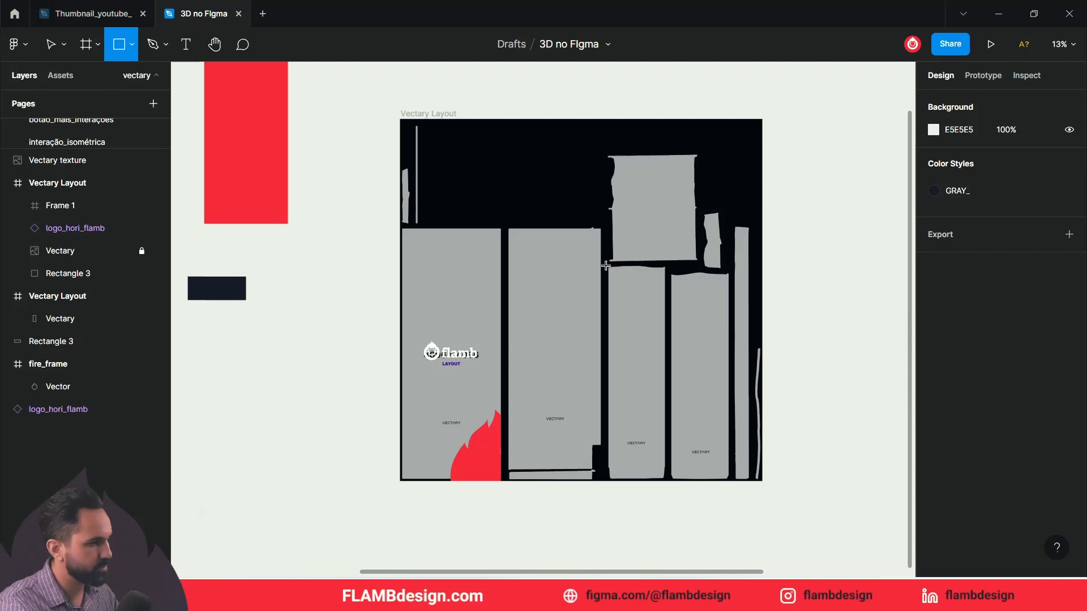
left_click(351, 286)
key("r")
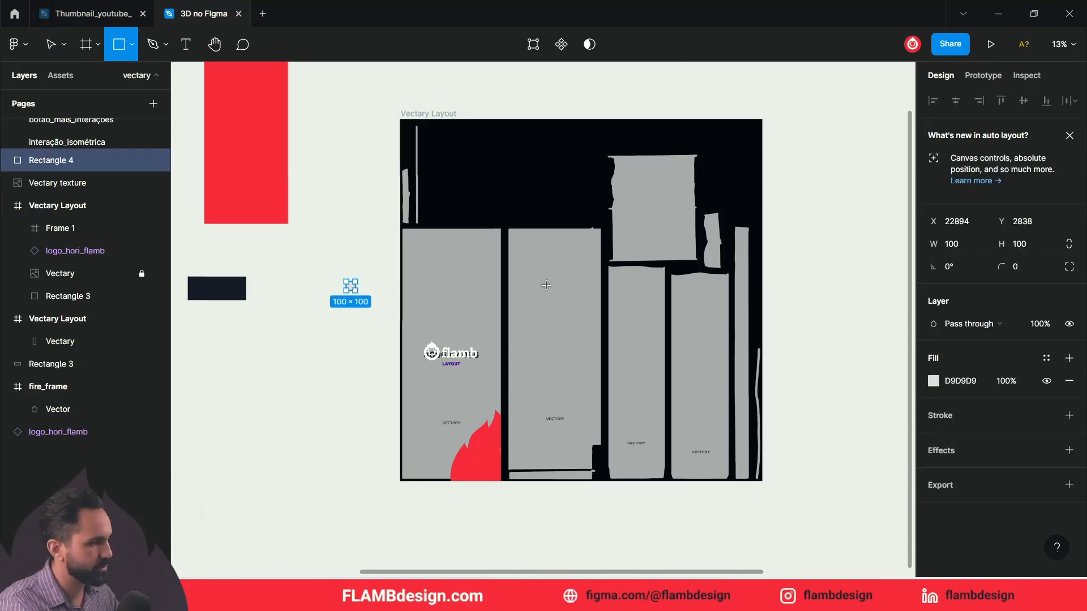
left_click_drag(604, 265, 668, 481)
key("i")
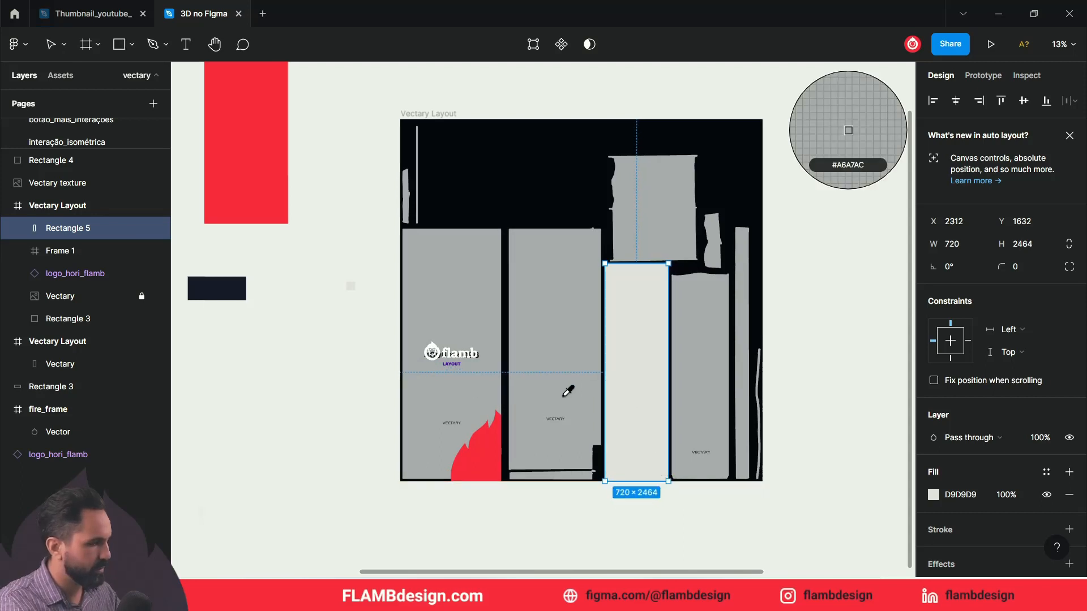
left_click(484, 434)
Duplicate the red rectangle onto the neighbouring side panel and shorten the copy to a height of 2392
left_click_drag(665, 362, 726, 359)
left_click_drag(701, 263, 712, 295)
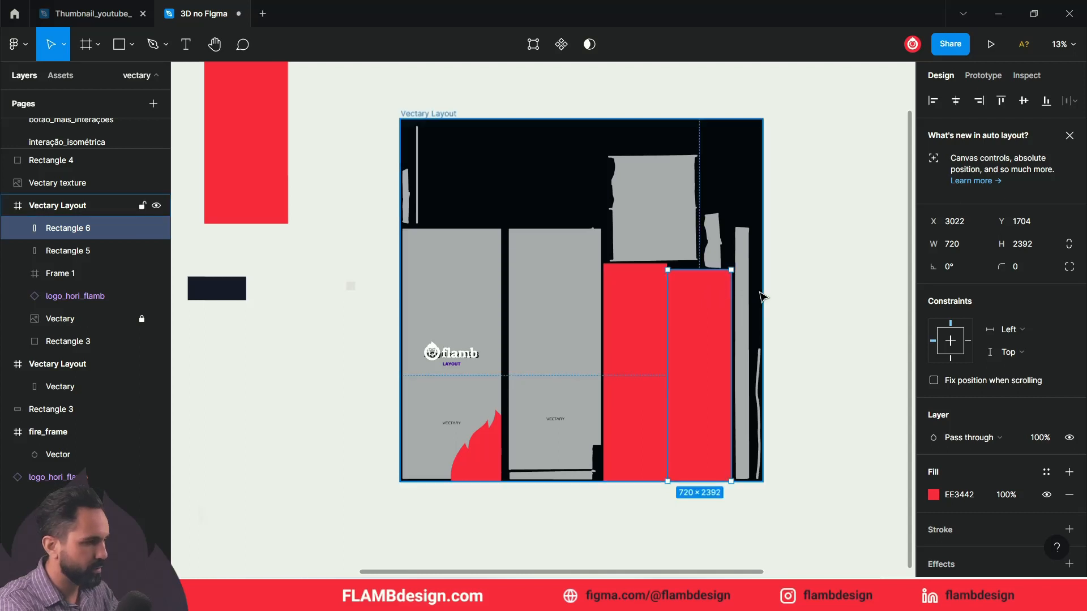
left_click(791, 302)
Select the bag layout frame and hide its Vectary template image
key("minus")
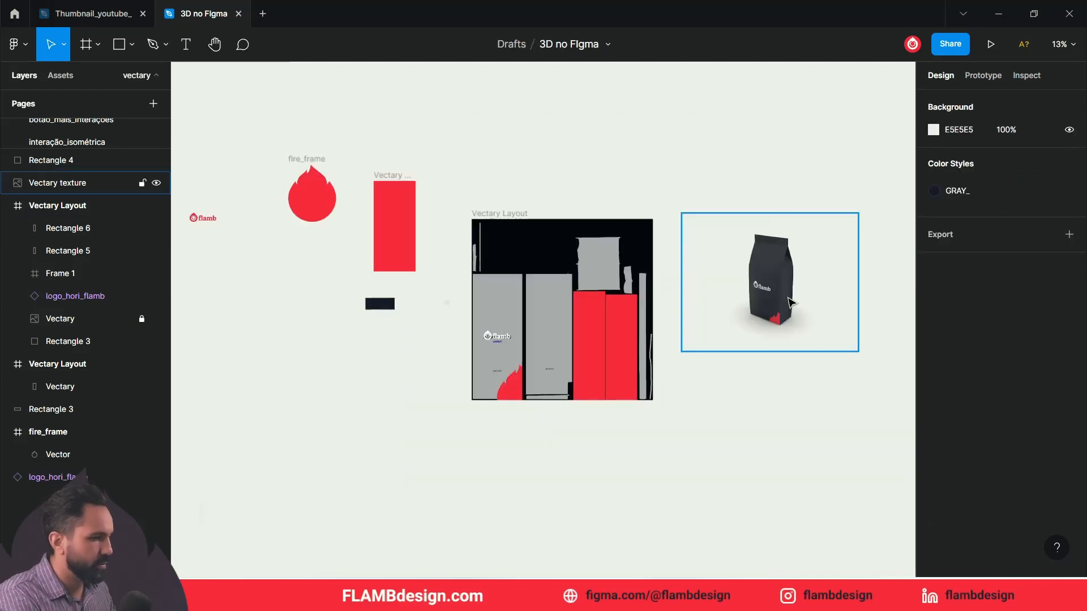
key("minus")
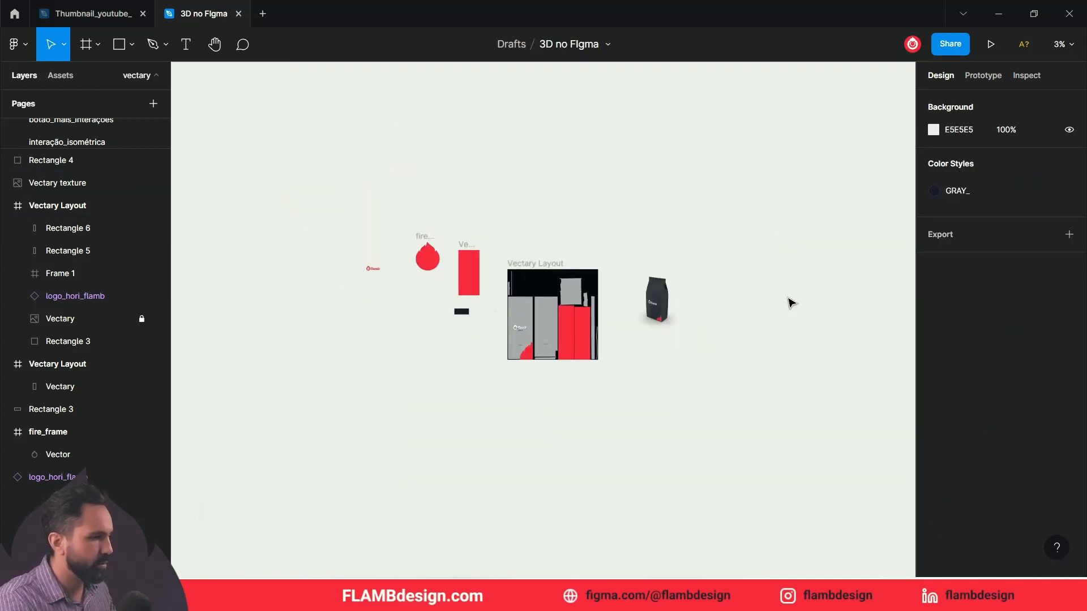
left_click(676, 318)
left_click(362, 218)
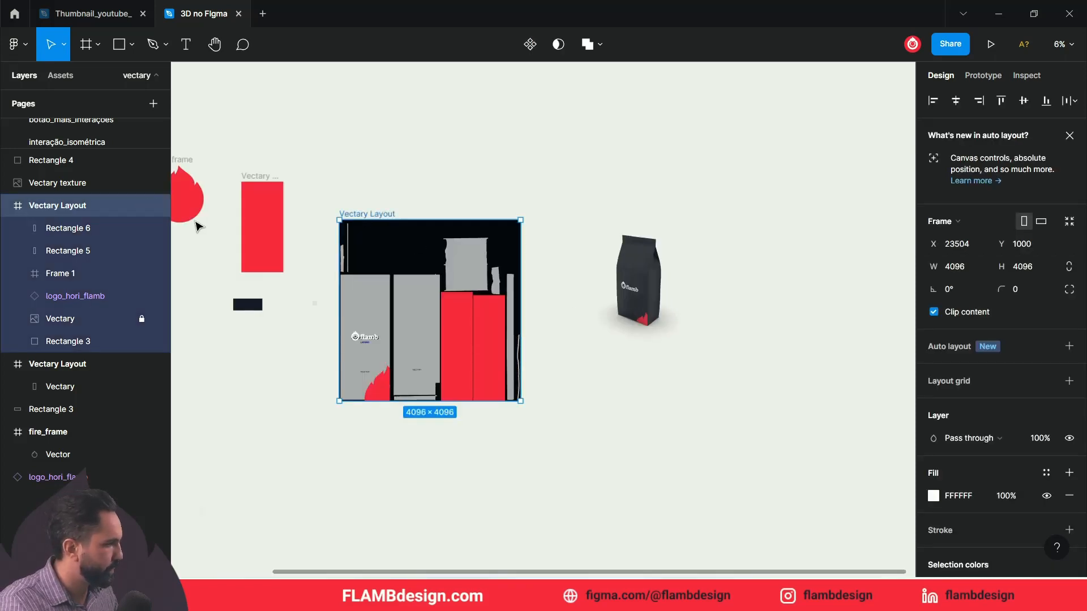
left_click(157, 320)
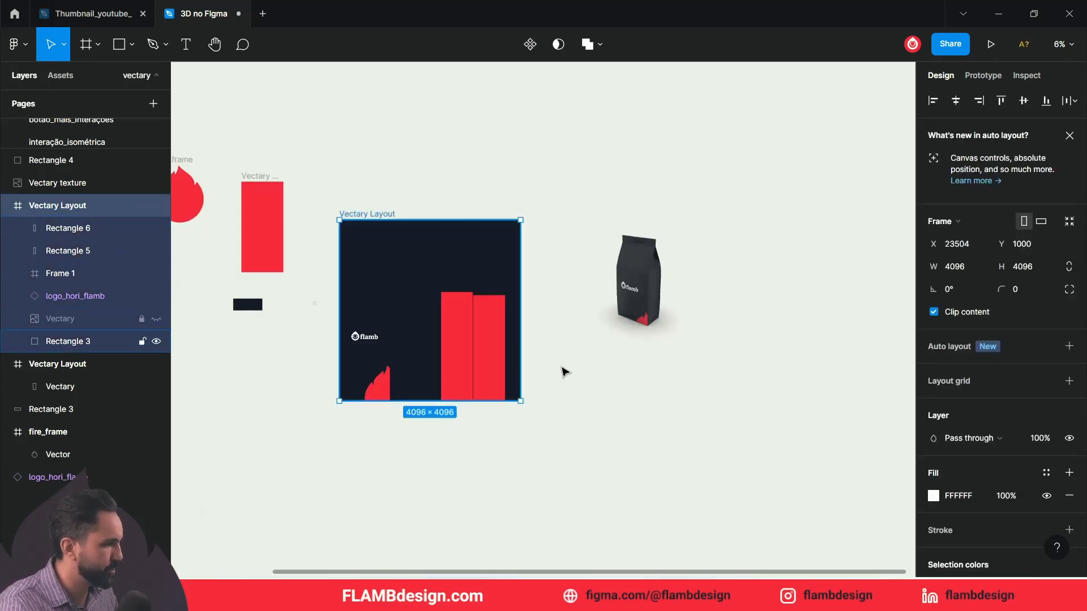
Move the exported bag image closer to the layout frame, to X 27816 and Y 1170
scroll(517, 350, "up", 3)
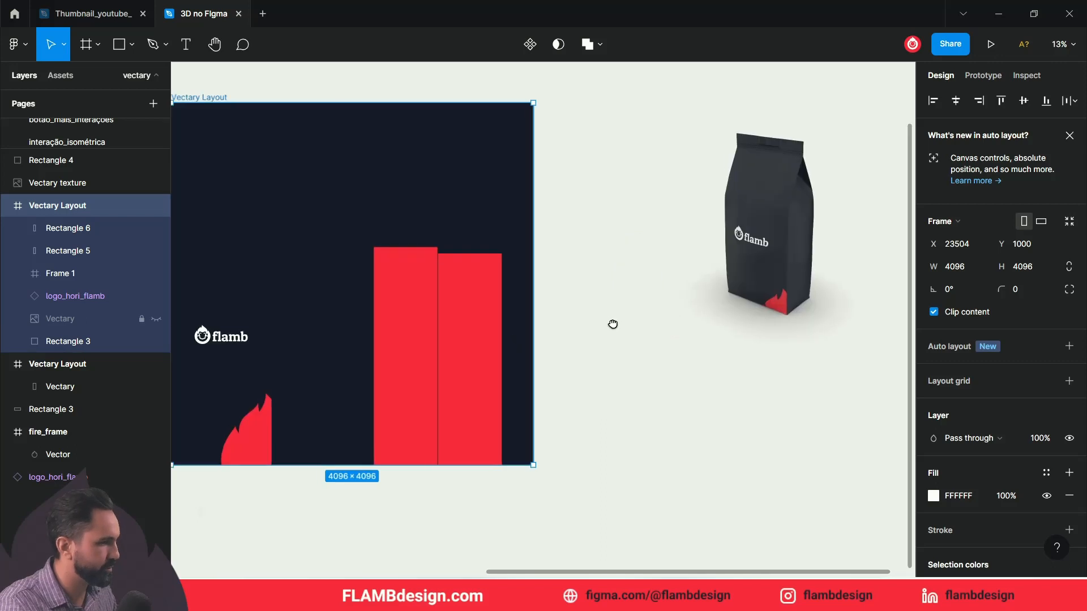
scroll(637, 336, "left", 3)
left_click(837, 230)
left_click_drag(829, 281, 791, 294)
Open the Vectary 3D Elements plugin and move its window so the layout frame can be reached
left_click(16, 44)
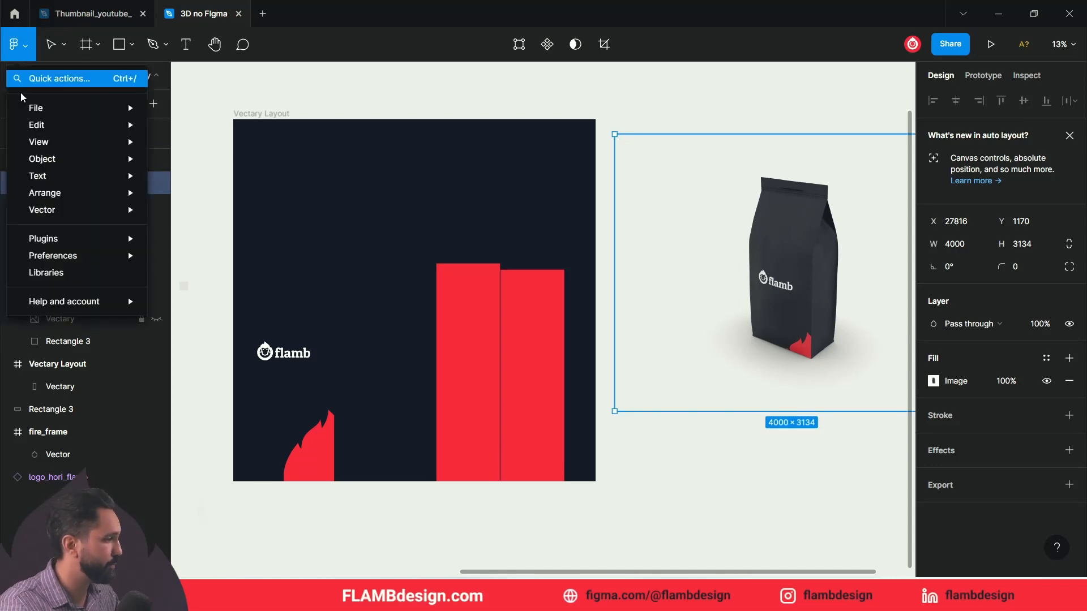
mouse_move(51, 238)
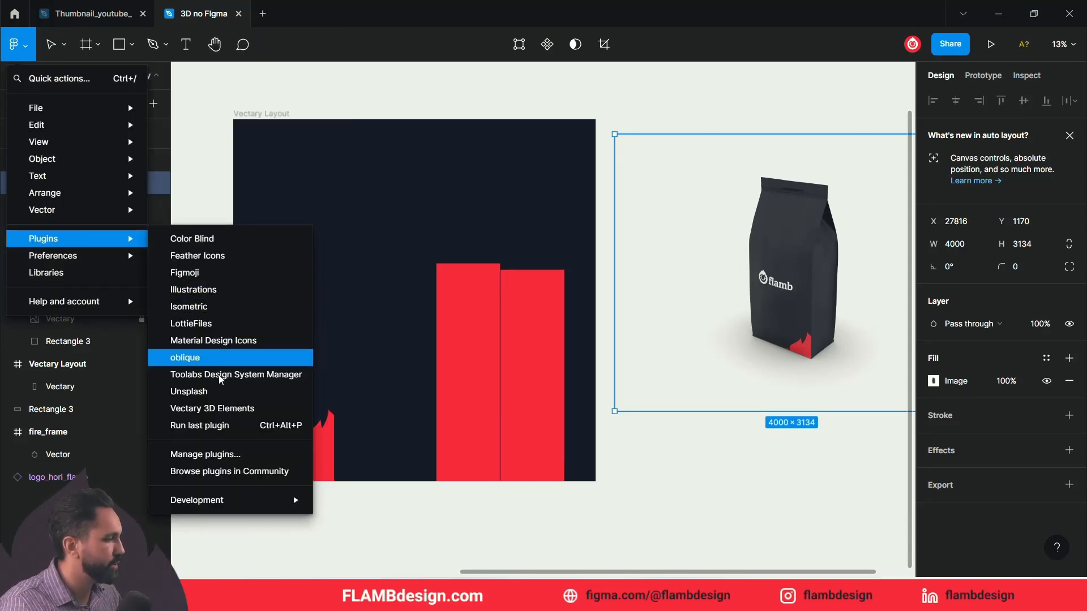
left_click(218, 409)
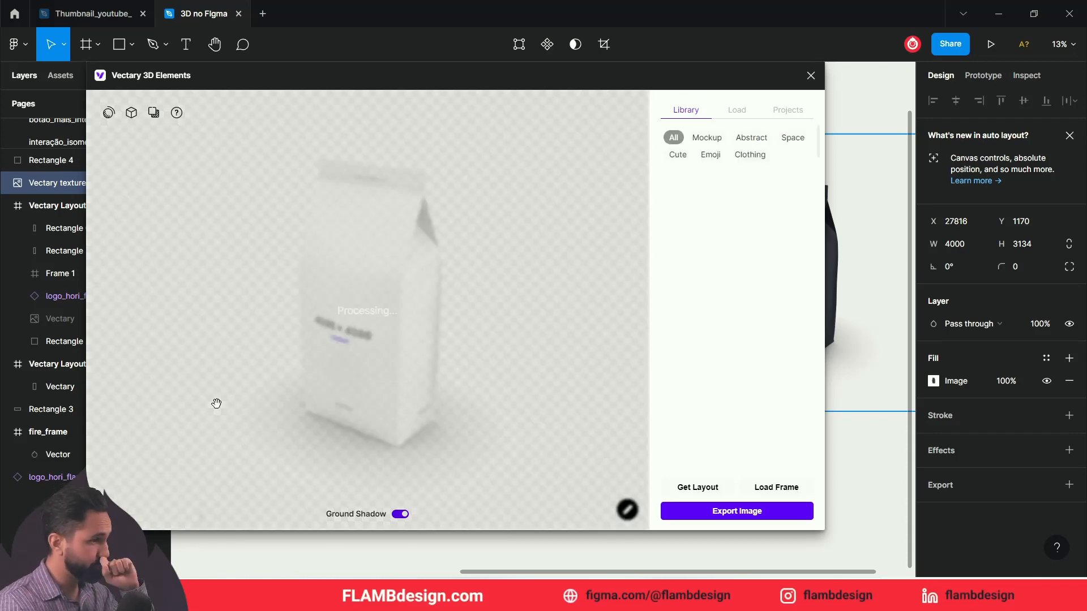
left_click_drag(597, 86, 680, 202)
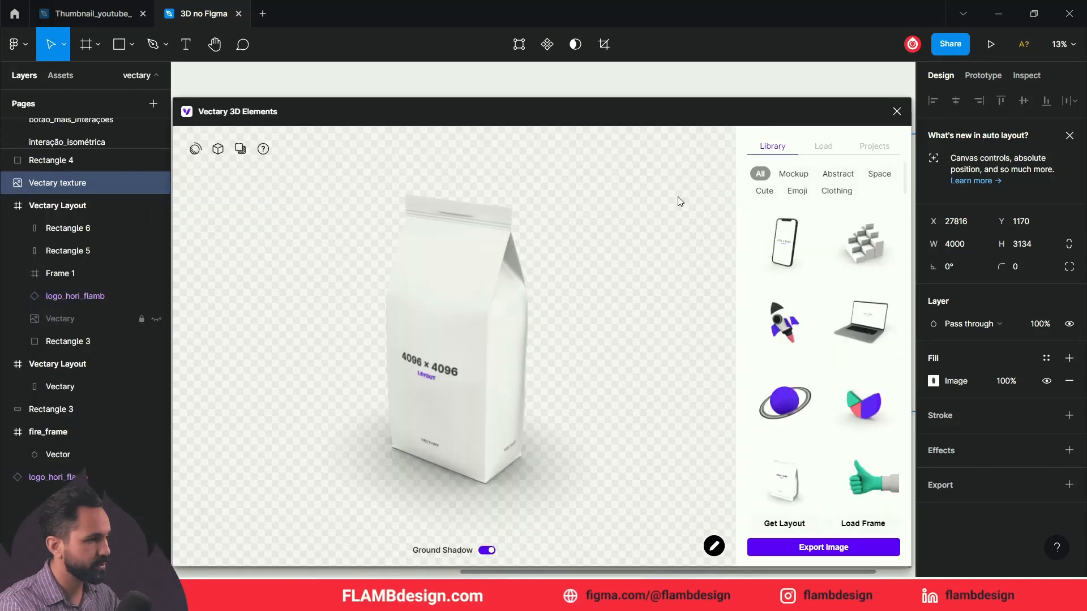
left_click_drag(635, 112, 593, 103)
Load the bag layout frame onto the paper bag model and turn the bag to show its front and red side
left_click(633, 95)
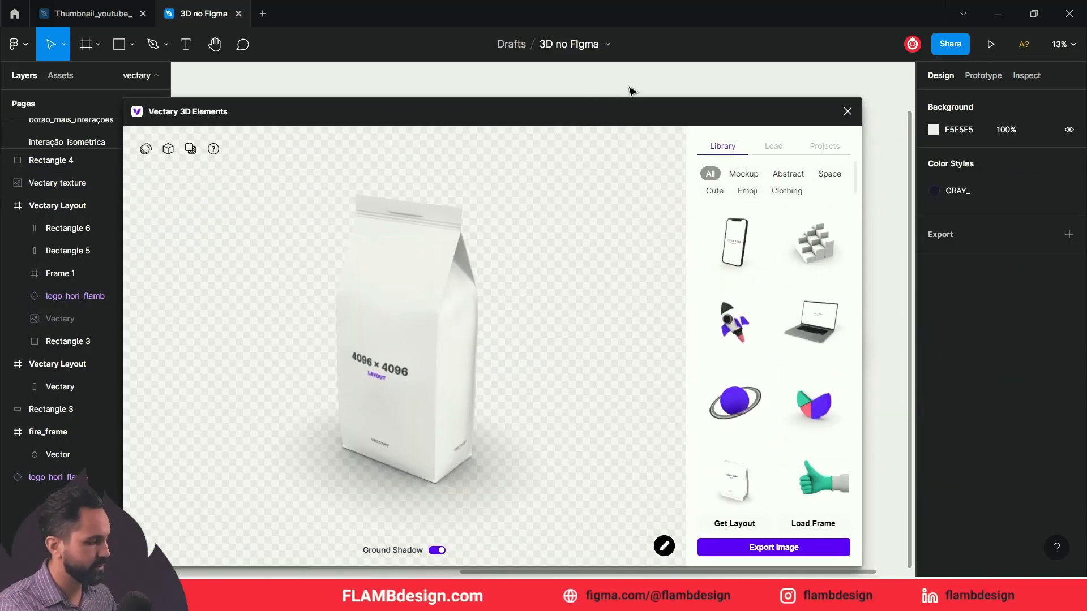
left_click_drag(643, 87, 840, 40)
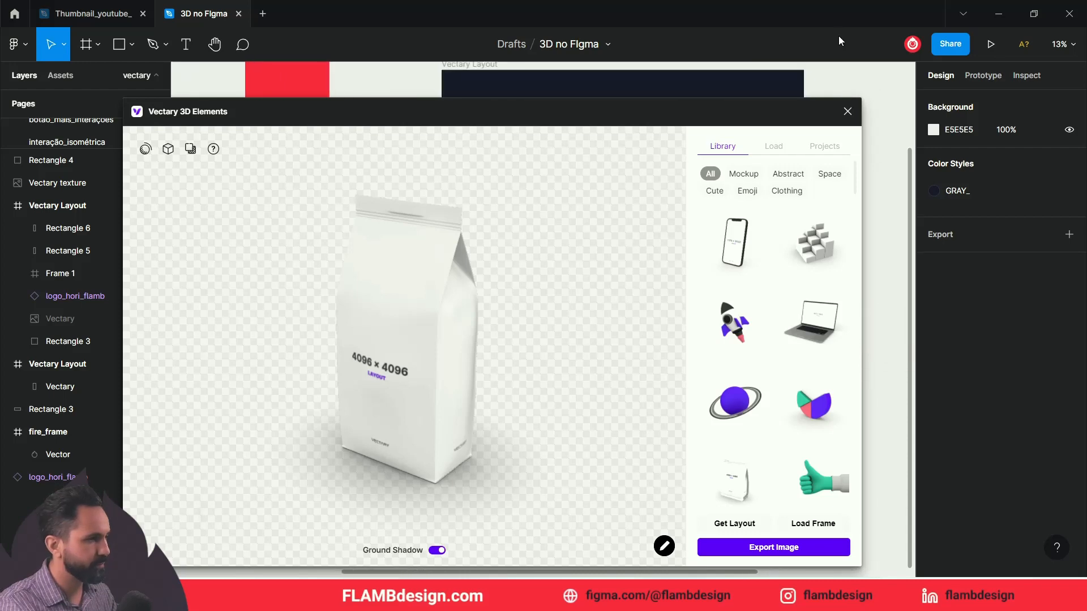
left_click(660, 85)
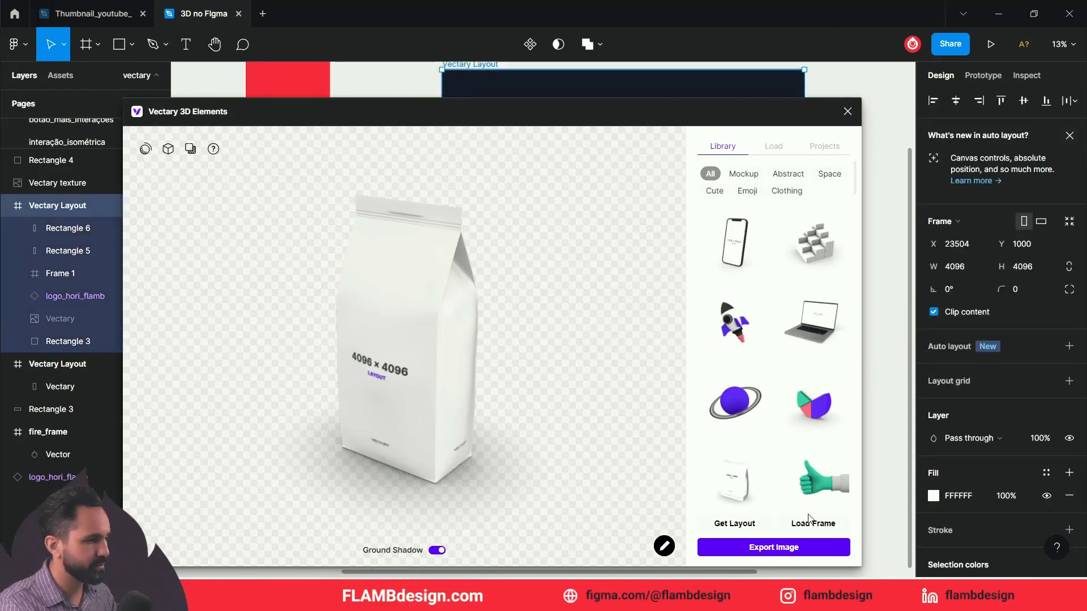
left_click(813, 524)
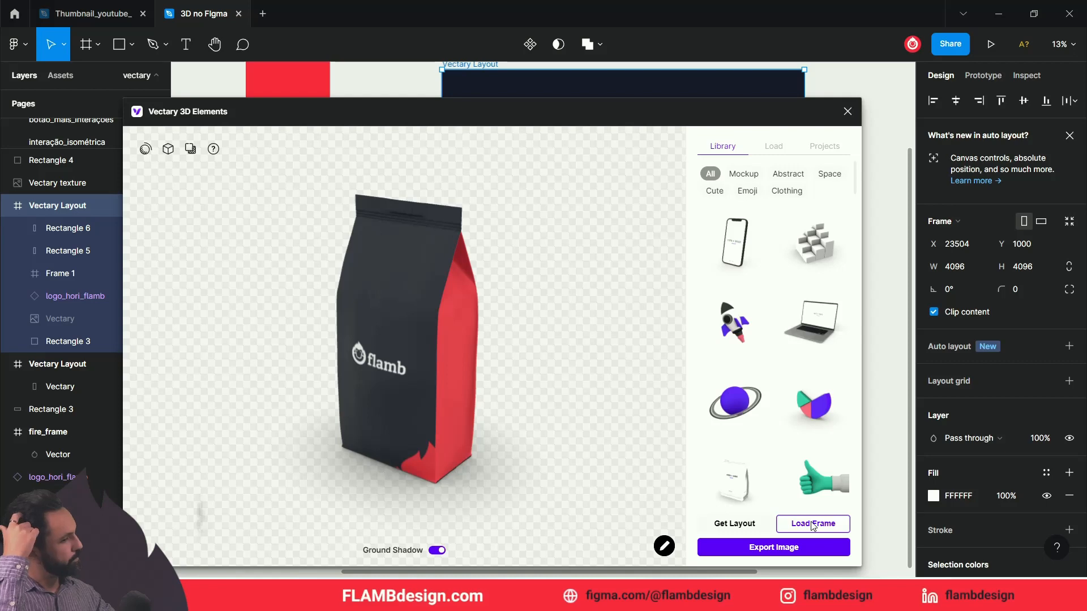
left_click_drag(432, 388, 323, 379)
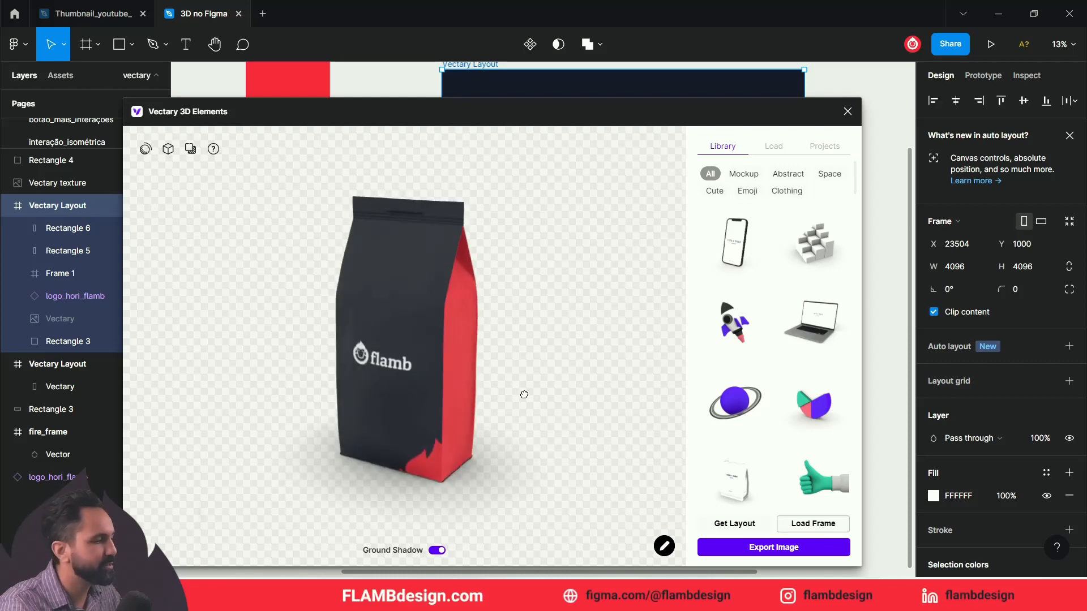
left_click_drag(524, 394, 551, 356)
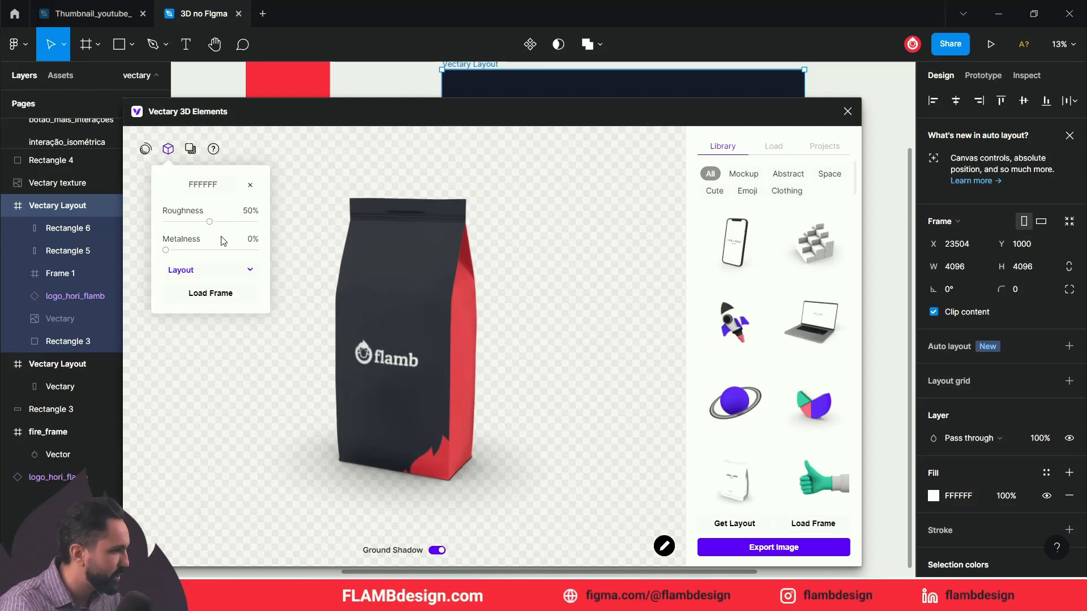
Set the bag material's metalness to 100% and its roughness to about 26%, and turn the bag to inspect its side and base
left_click_drag(182, 250, 255, 249)
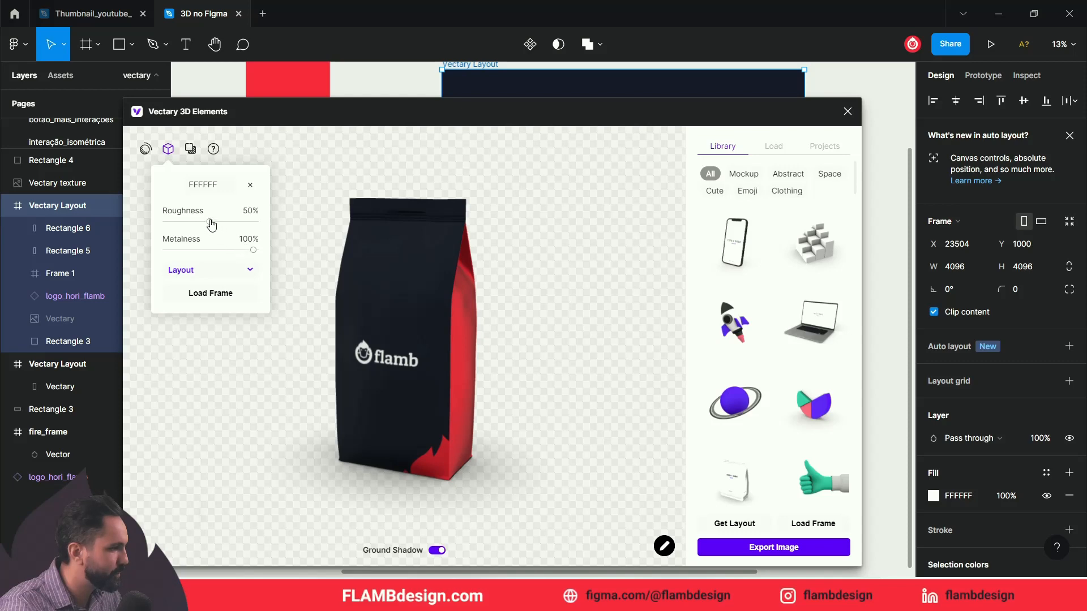
left_click_drag(208, 224, 179, 222)
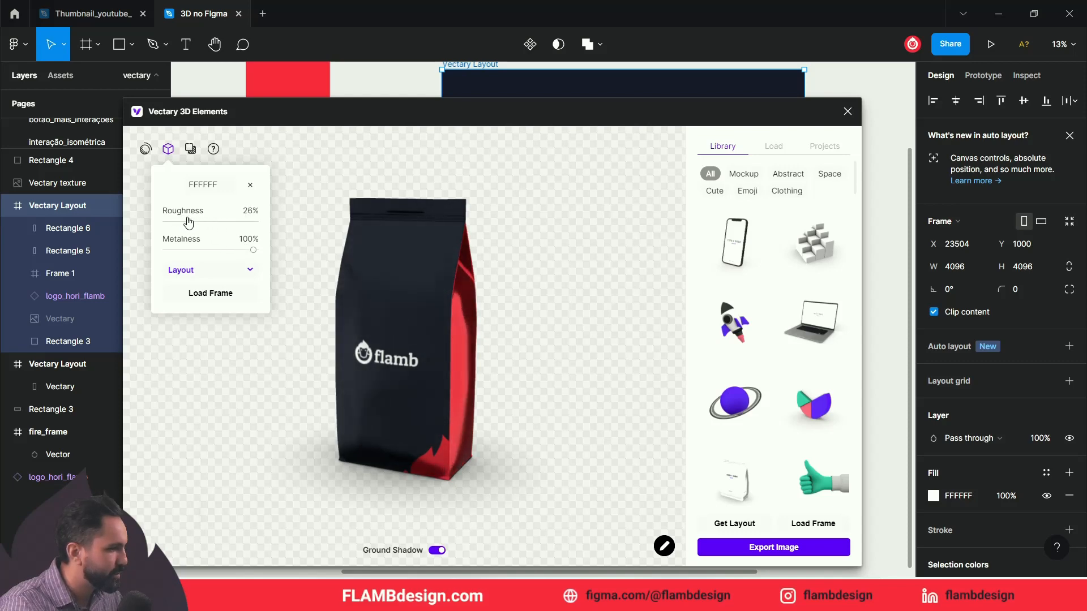
left_click_drag(317, 320, 285, 276)
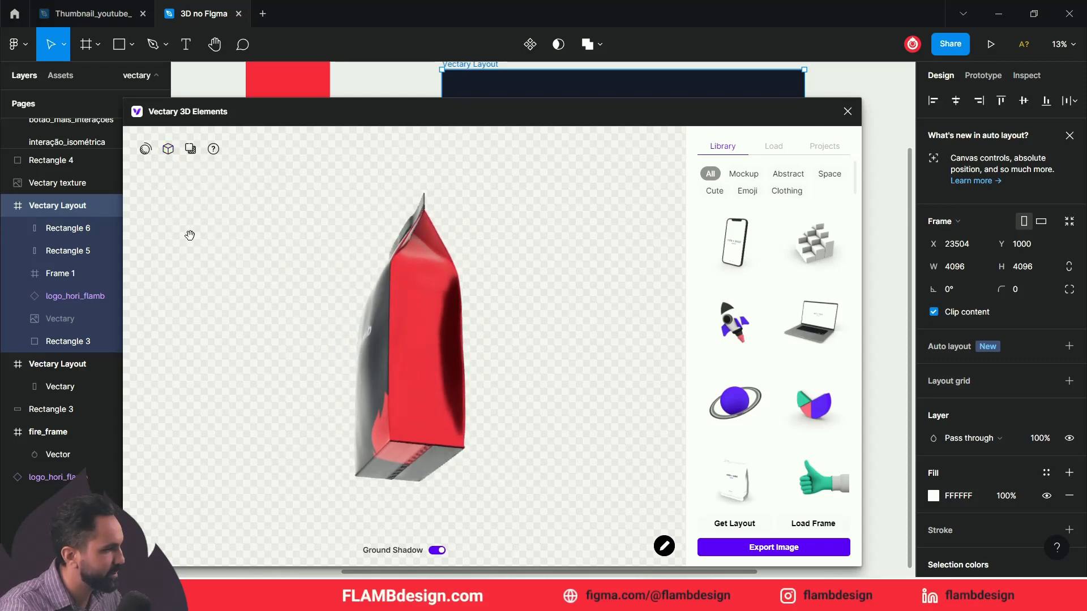
Raise the bag material's roughness slightly and turn the bag back to show its front and red side
left_click(168, 149)
left_click_drag(199, 226, 208, 226)
left_click_drag(450, 272, 511, 322)
left_click(511, 322)
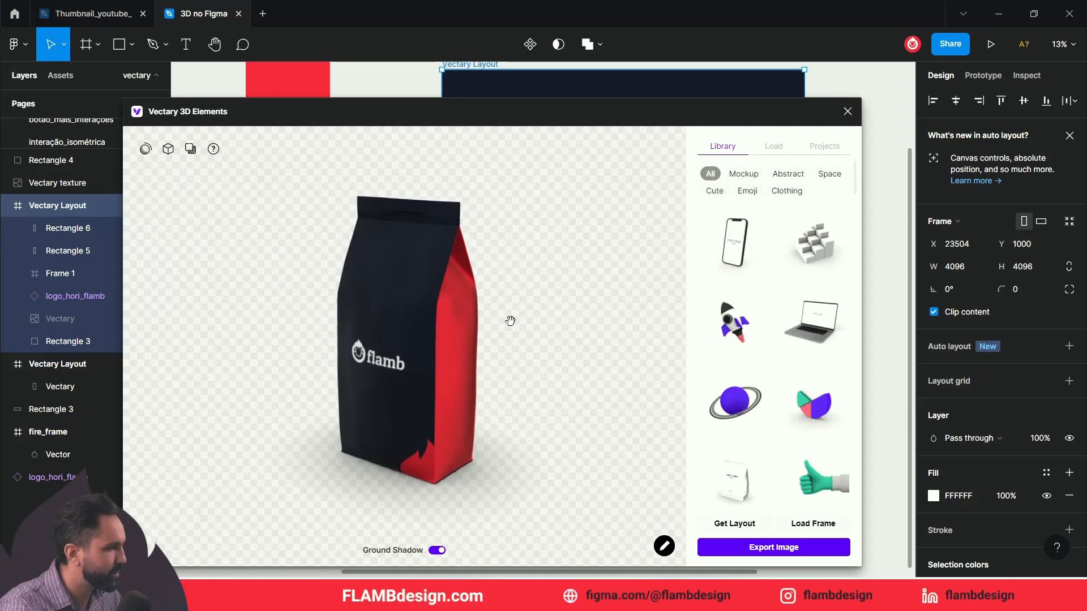
Change the bag scene's environment lighting to Tiber and turn the bag slightly
left_click(145, 152)
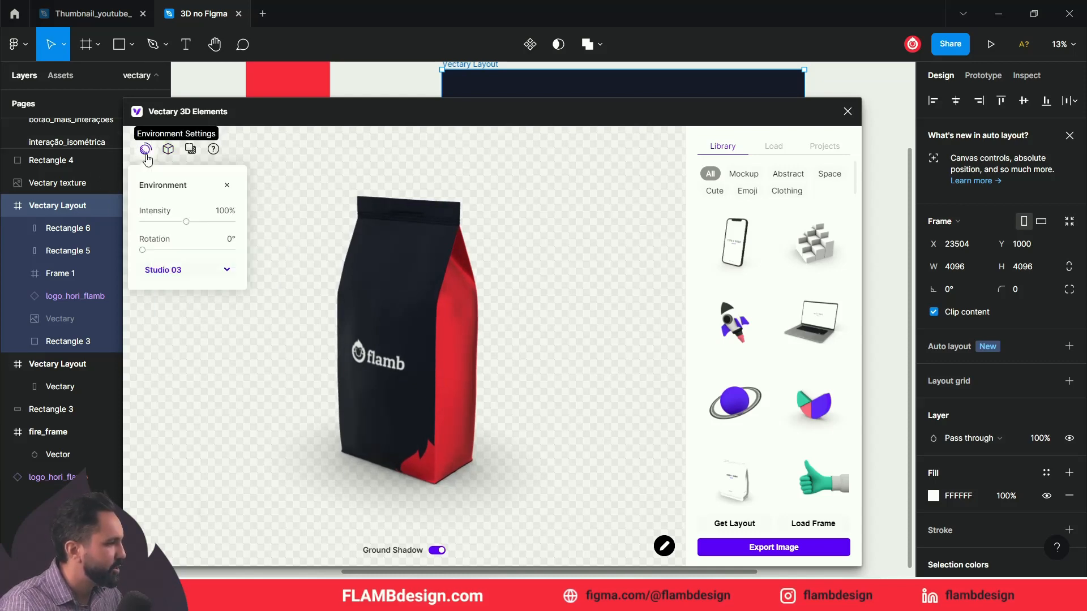
left_click(170, 270)
scroll(181, 339, "down", 3)
scroll(184, 362, "down", 3)
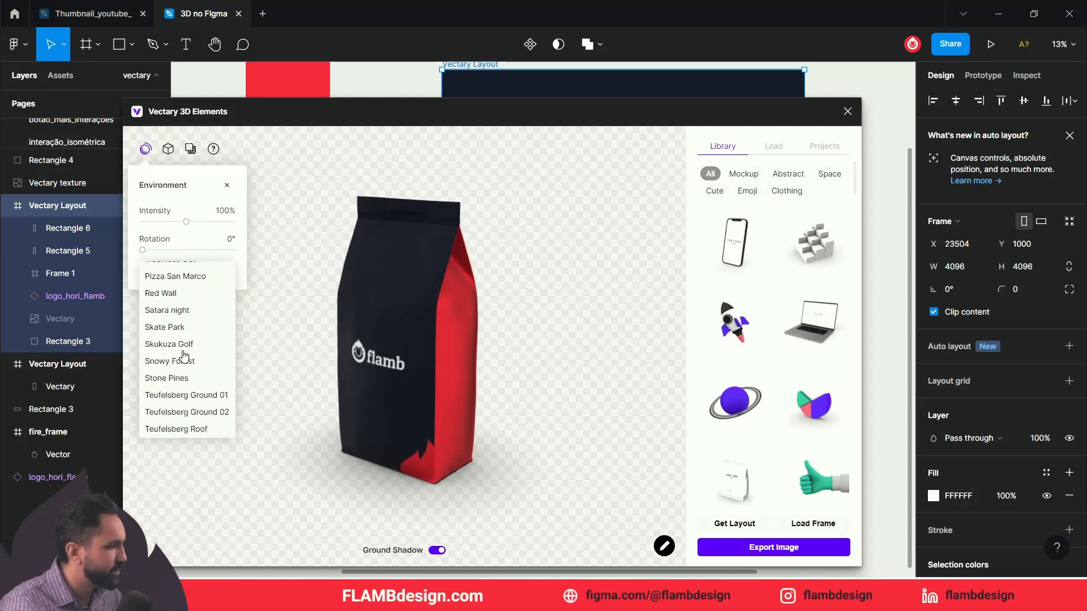
scroll(192, 430, "down", 2)
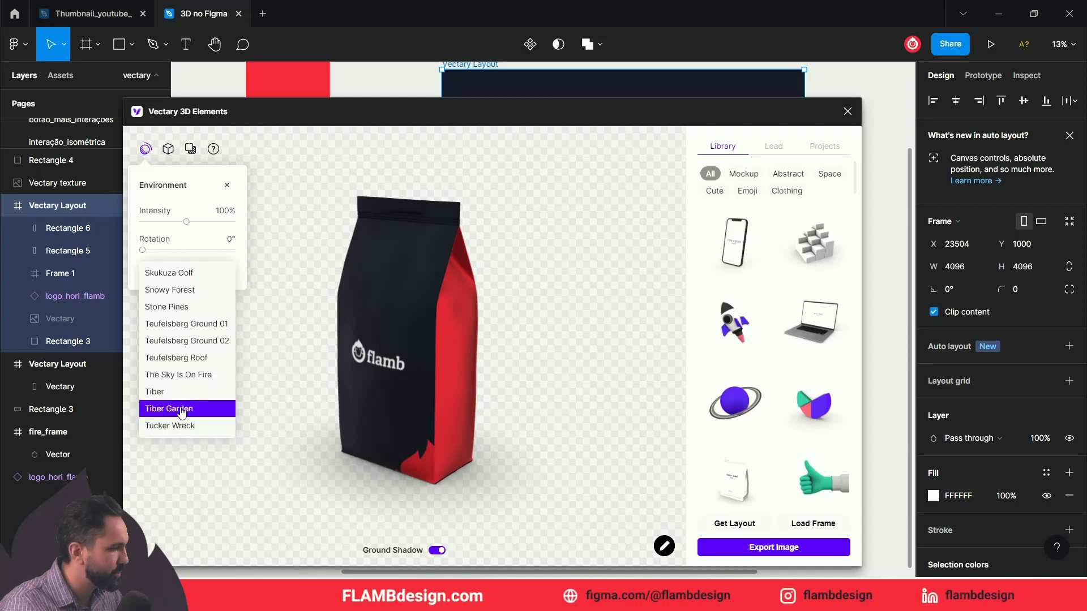
scroll(176, 410, "down", 2)
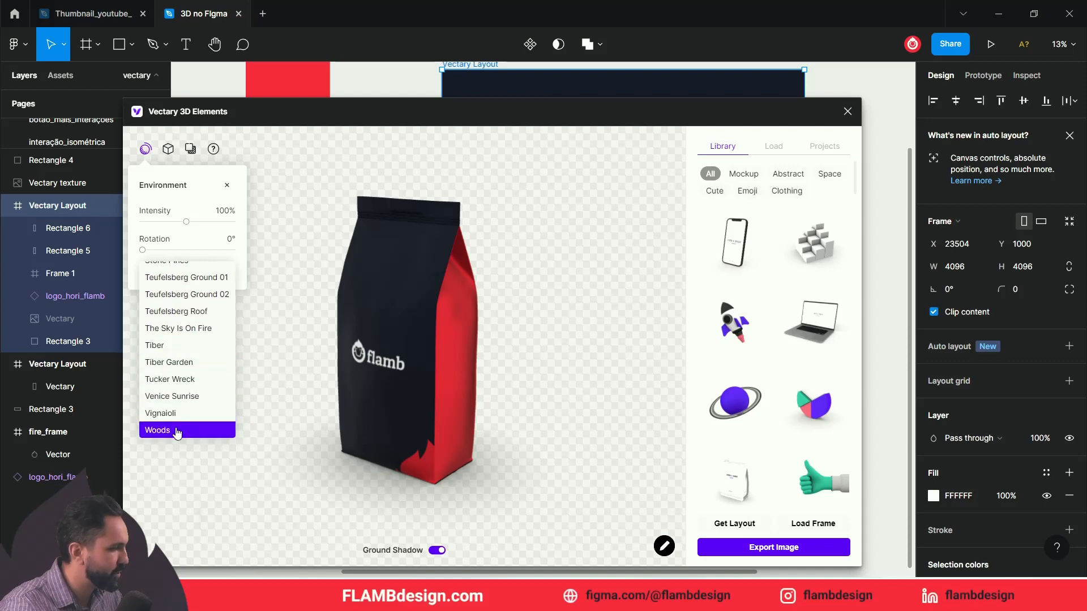
left_click(169, 345)
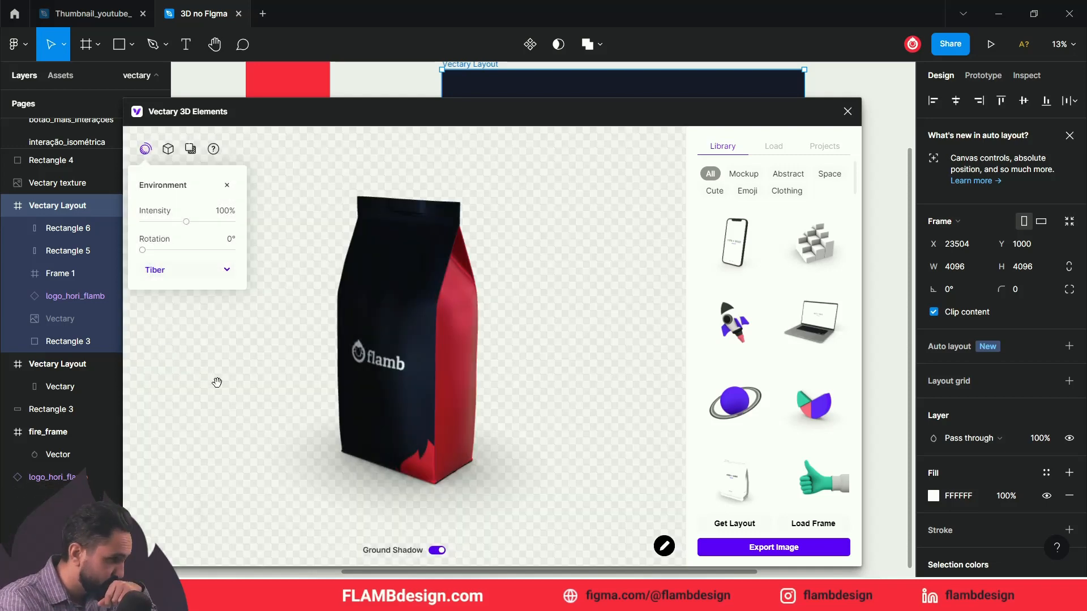
left_click_drag(217, 382, 249, 374)
left_click_drag(306, 350, 312, 347)
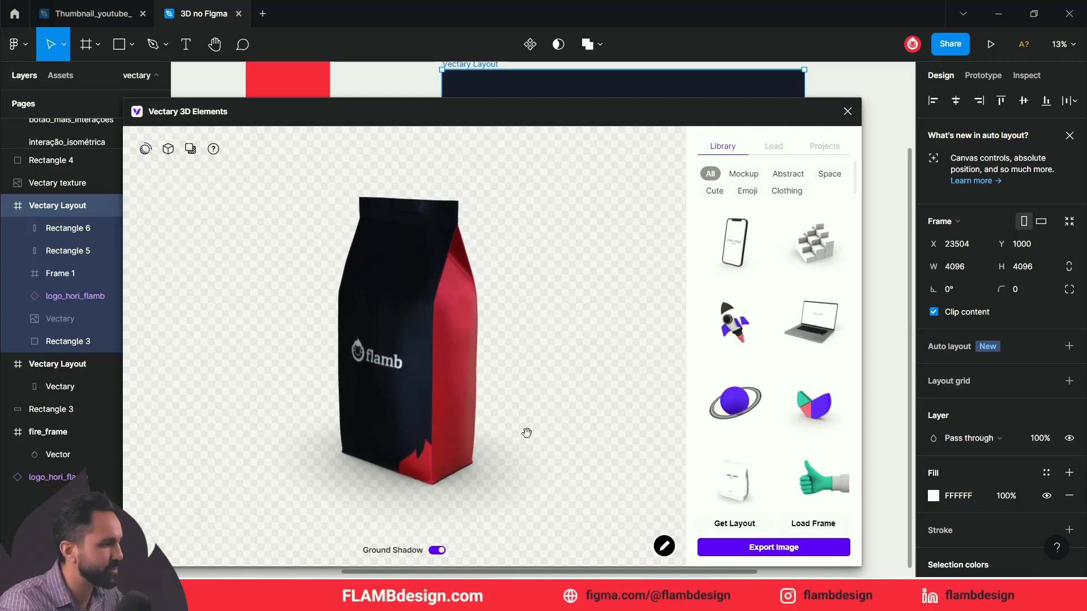
Export the paper bag mockup as an image onto the canvas
left_click(748, 548)
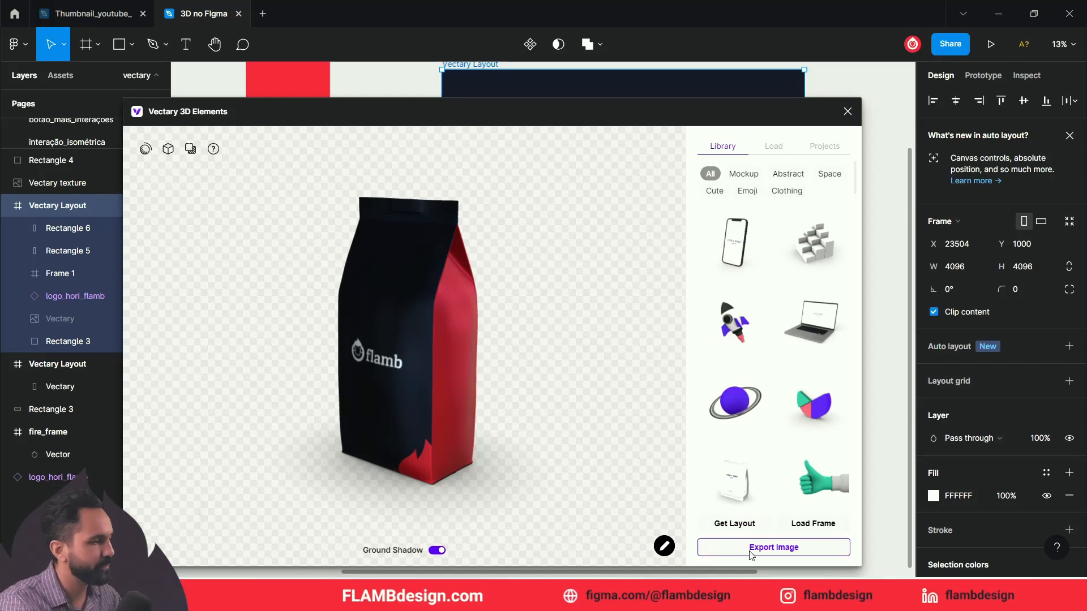
left_click_drag(527, 376, 537, 382)
left_click(819, 553)
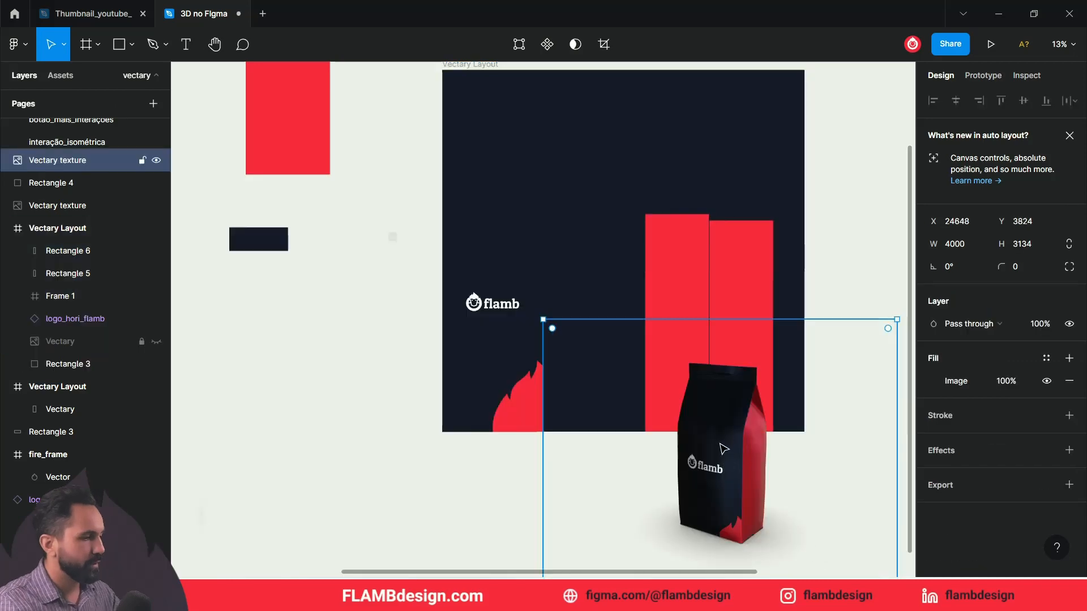
Move the exported bag image away from the layout and draw a 5760 × 3880 frame above it
key("ctrl+minus")
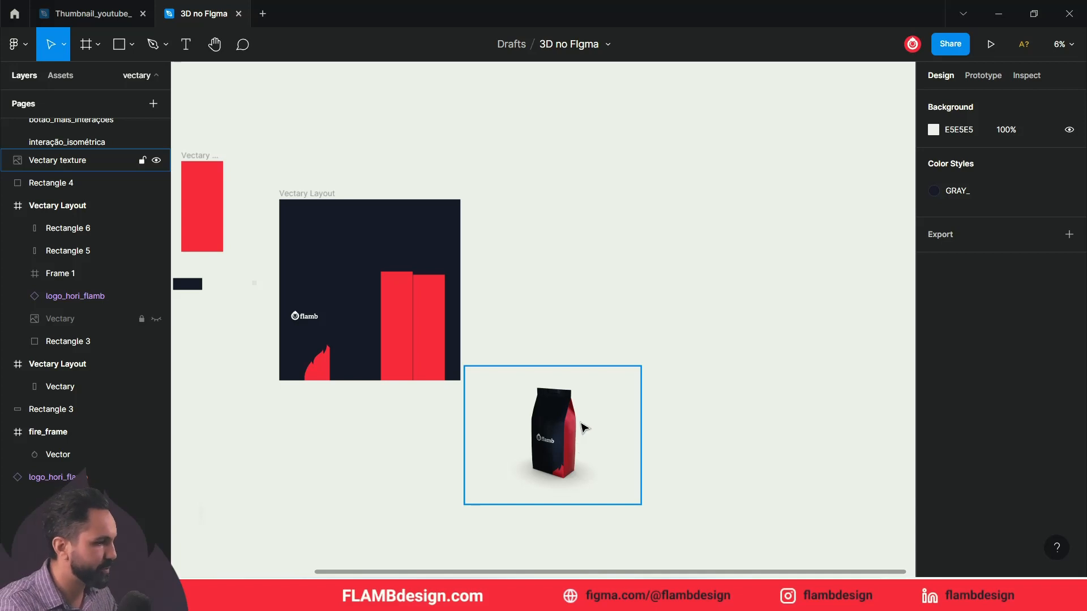
left_click_drag(584, 428, 705, 352)
left_click(553, 222)
key("f")
left_click_drag(512, 162, 767, 333)
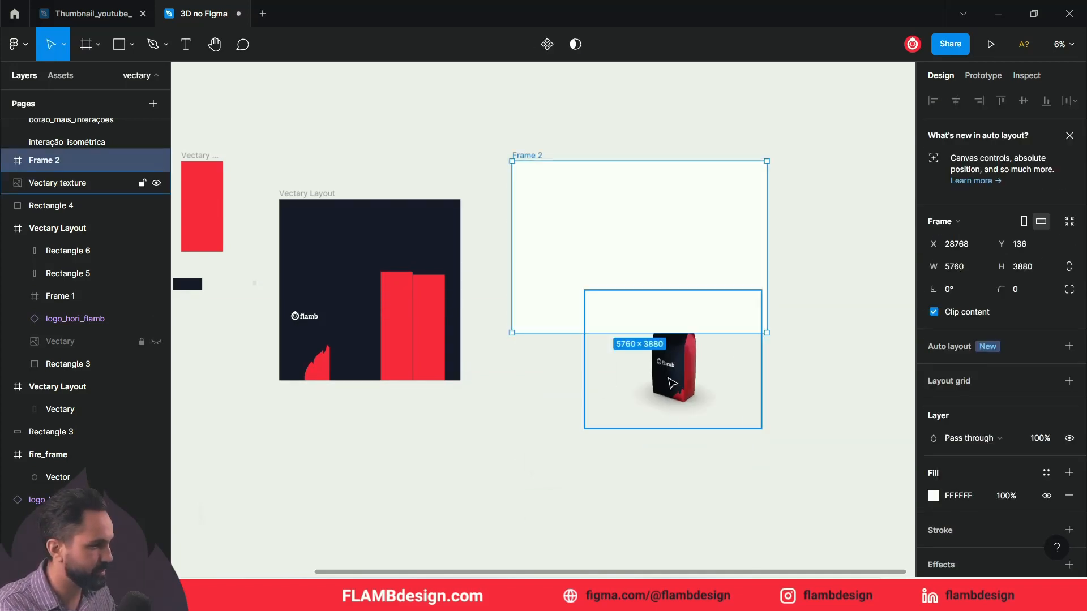
Place the bag image inside the new frame, toward its right side, and move the frame slightly up
left_click_drag(687, 320, 705, 289)
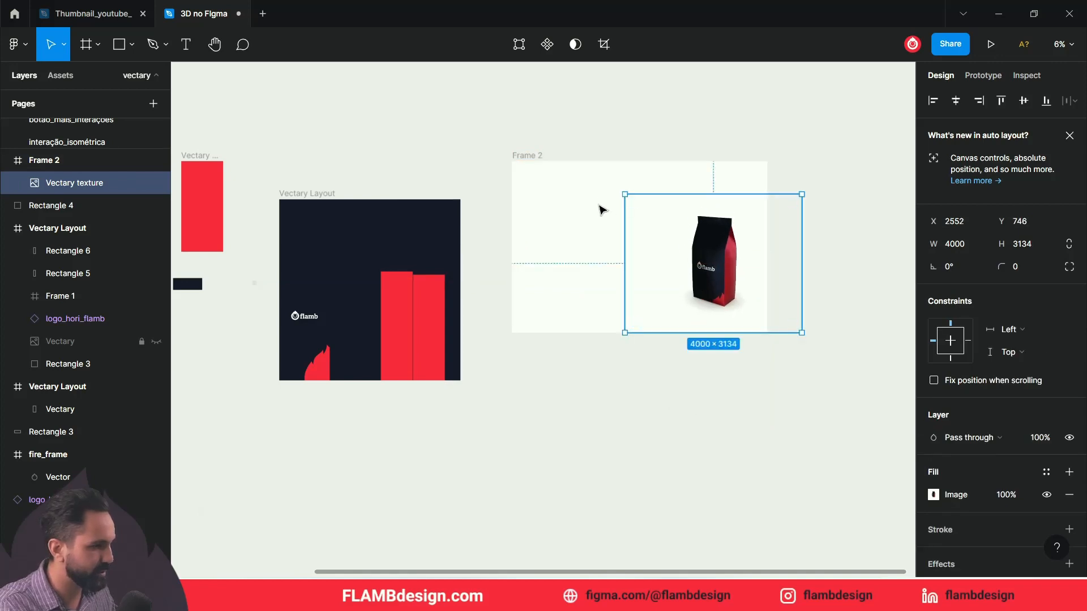
left_click(517, 157)
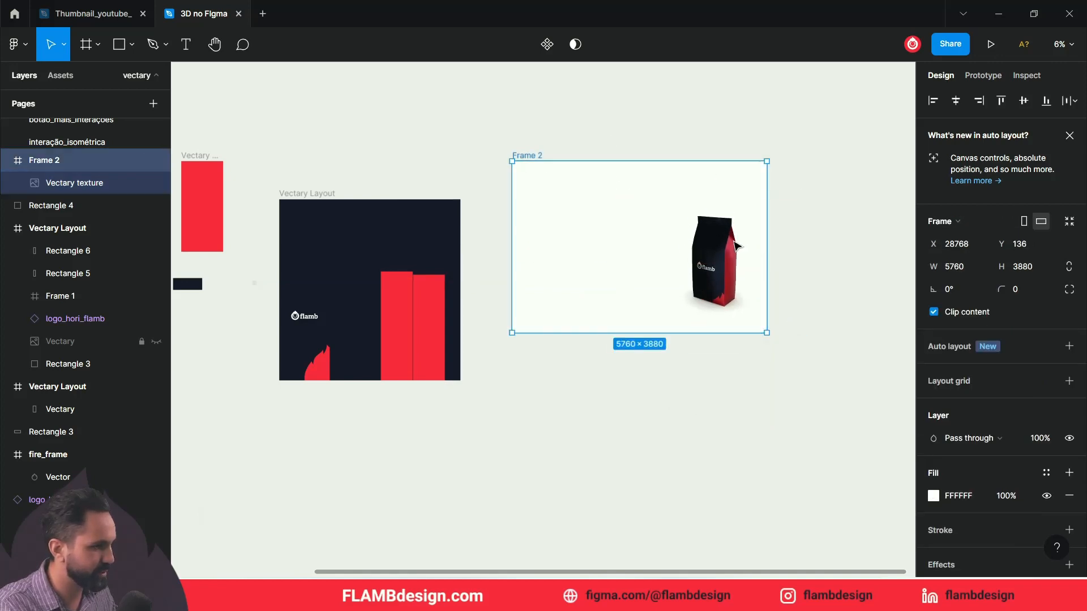
left_click_drag(747, 253, 732, 235)
left_click(732, 235)
left_click(619, 143)
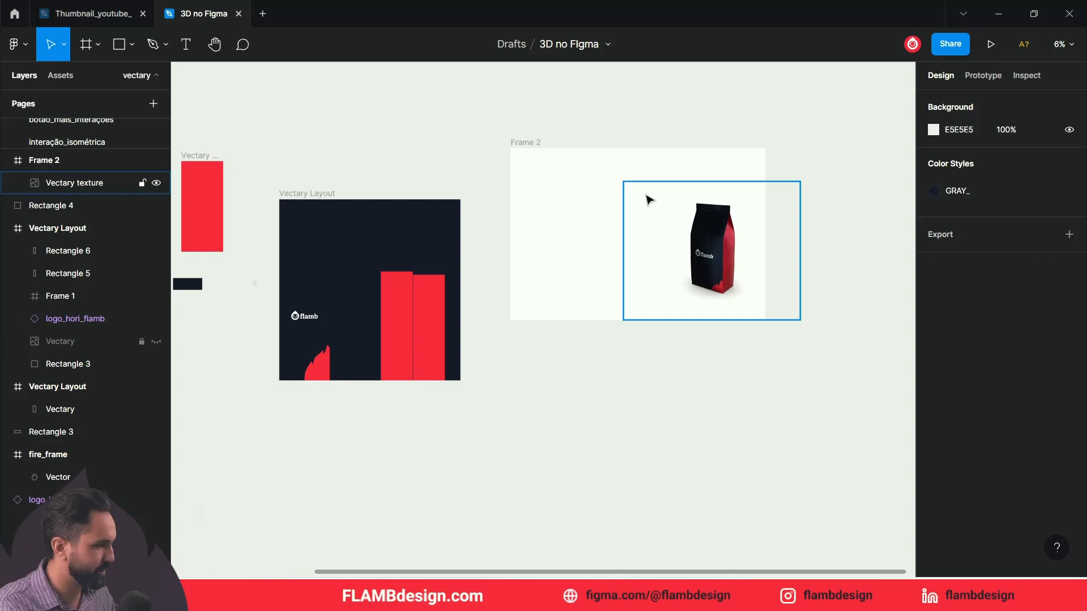
Draw a full-width dark 212430 rectangle behind the bag, 5760 × 2384, across the upper part of the frame
key("r")
left_click_drag(511, 148, 761, 272)
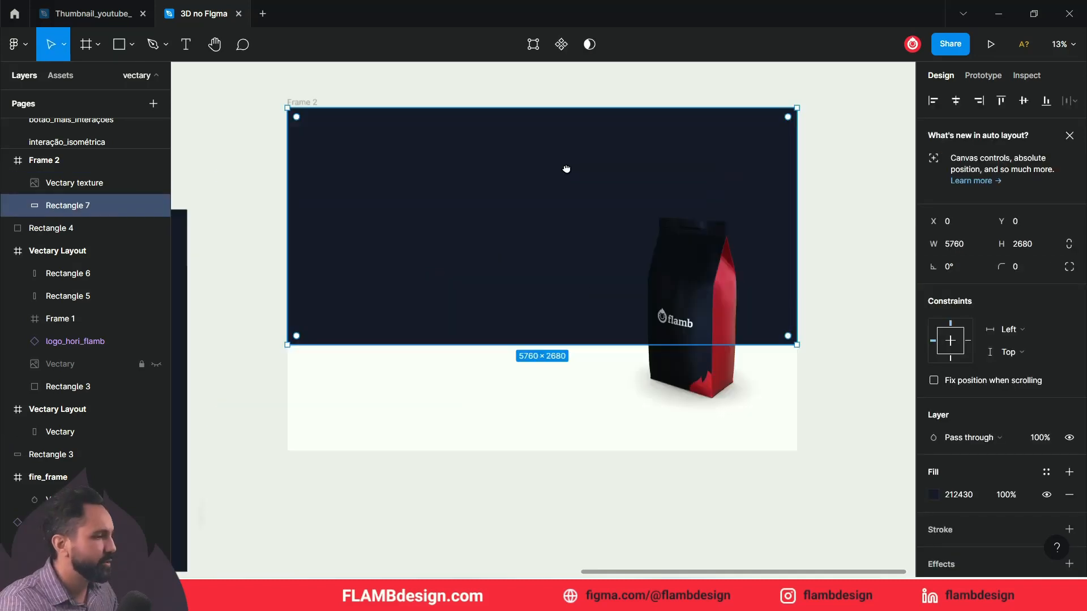
left_click_drag(518, 344, 524, 318)
left_click(730, 332)
left_click(817, 336)
Draw a 1520 × 1728 ellipse left of the bag, give it a layer blur of 417 and move it nearer the frame's centre
mouse_move(386, 265)
left_mouse_down()
mouse_move(536, 415)
mouse_move(519, 417)
left_mouse_up()
scroll(996, 339, "down", 3)
left_click(1068, 489)
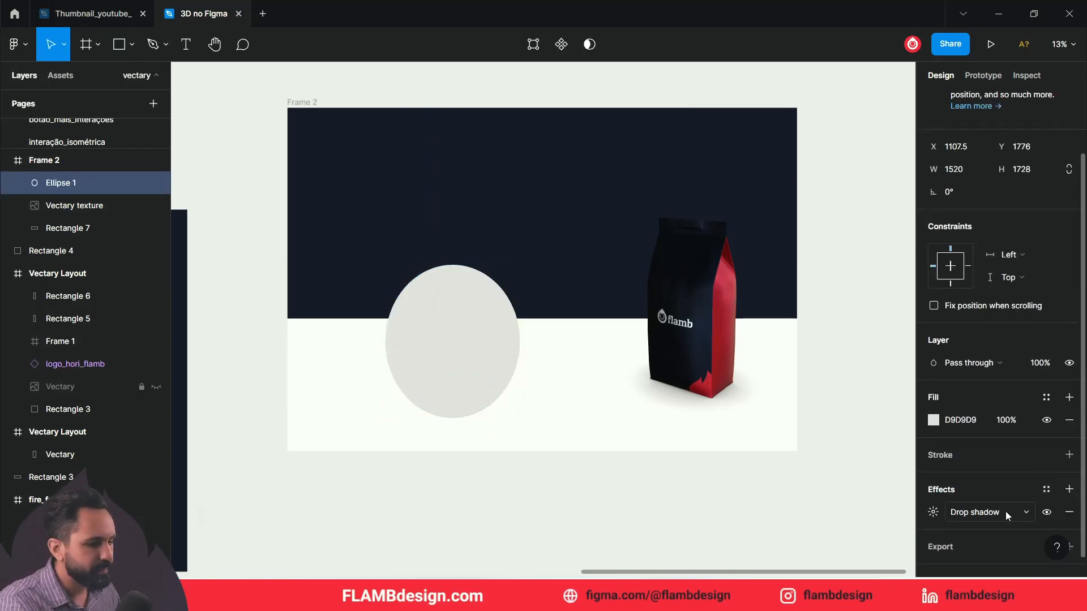
left_click(1009, 516)
left_click(987, 526)
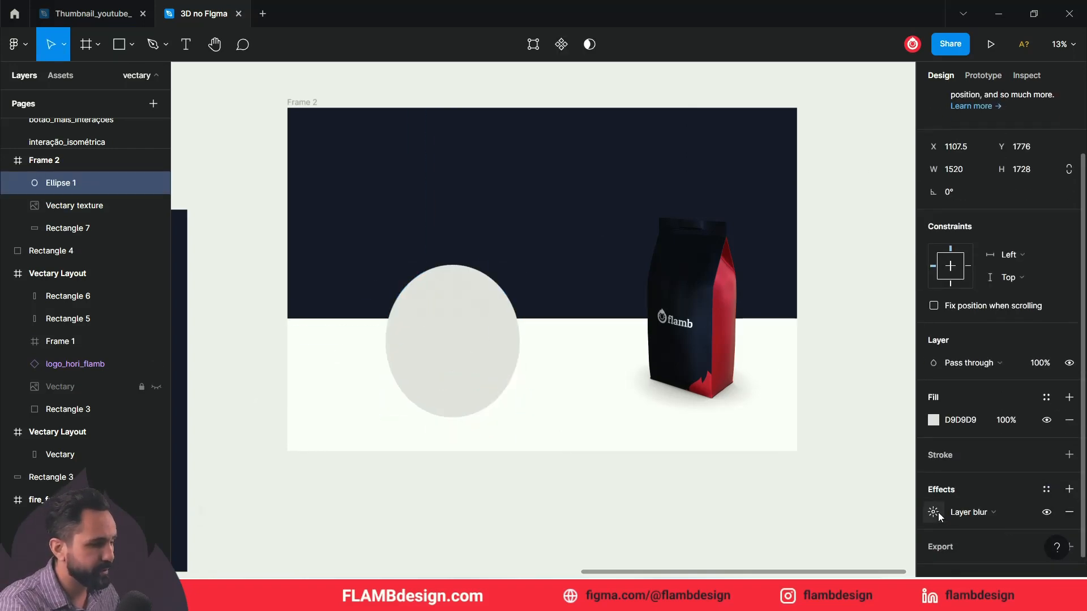
left_click(933, 512)
left_click_drag(765, 547, 660, 537)
left_click_drag(455, 343, 533, 314)
Try several blend modes on the blurred ellipse, including Hard light, and set it to Lighten
left_click(969, 363)
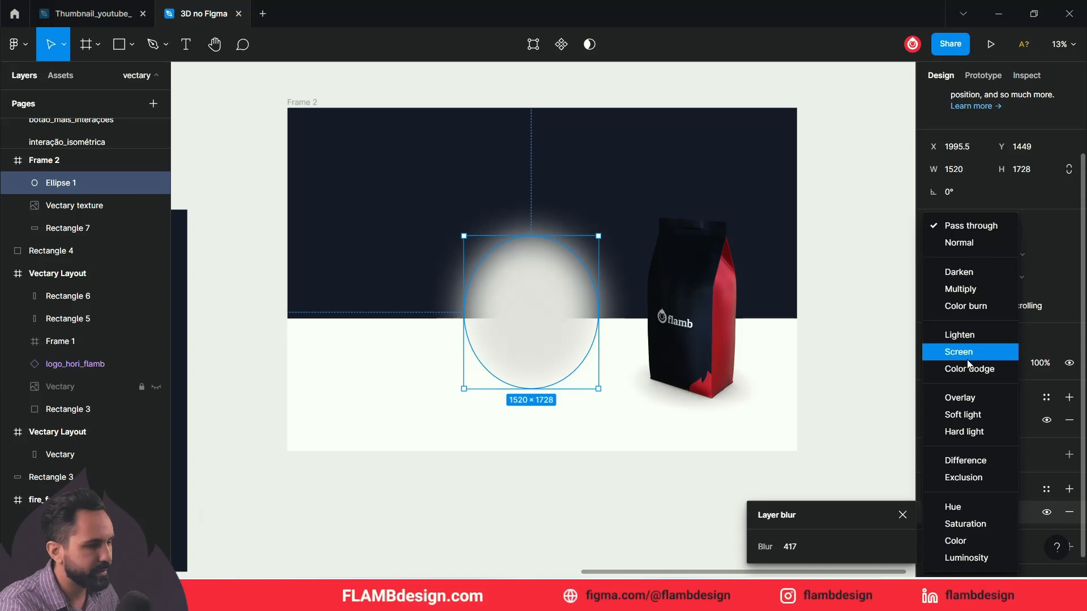
left_click(962, 414)
left_click(969, 363)
left_click(968, 374)
left_click(969, 362)
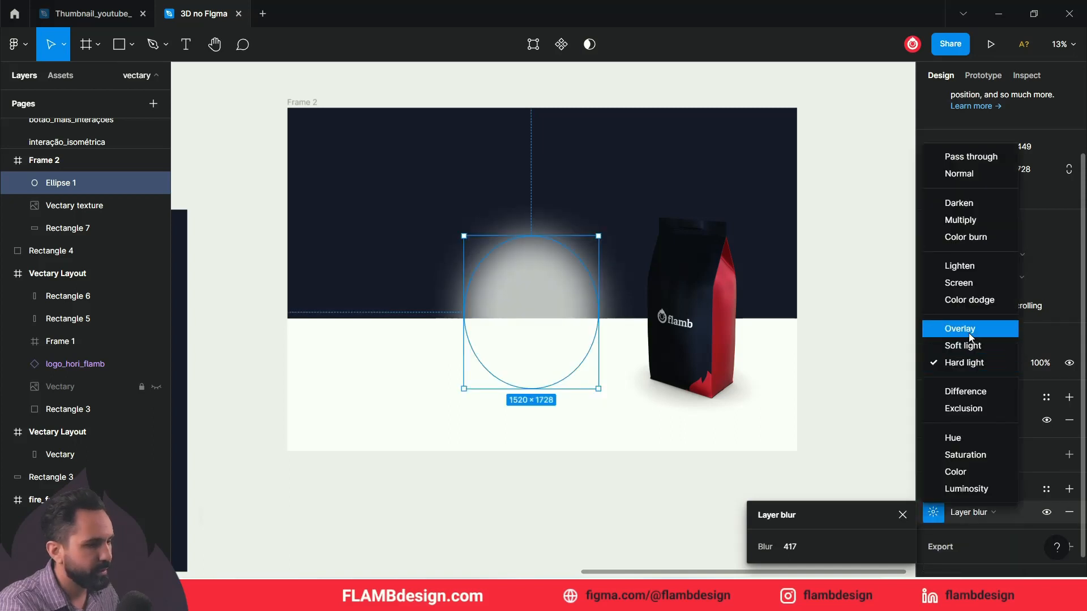
left_click(970, 338)
left_click(969, 363)
left_click(958, 295)
Change the blurred ellipse's fill to the muted grey-blue 51566A
left_click(933, 420)
left_click(859, 409)
left_click_drag(807, 285, 786, 321)
left_click(453, 412)
Move the blurred ellipse over the bag and send it behind the bag image as a glow
left_click_drag(527, 285, 654, 272)
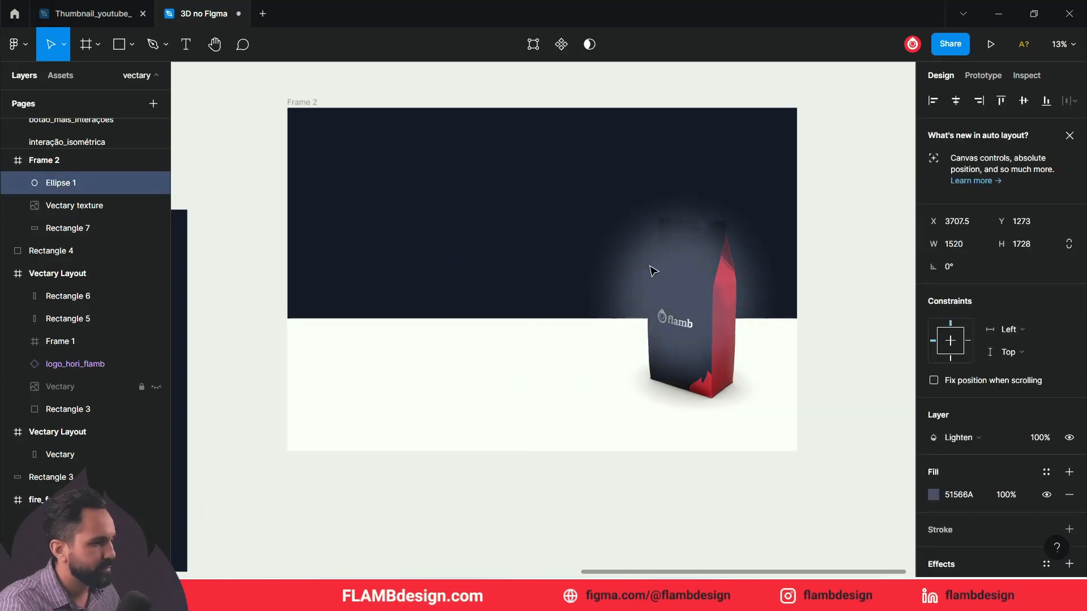
key("ctrl+[")
key("ctrl+[")
left_click(388, 147)
key("ctrl+[")
left_click(861, 264)
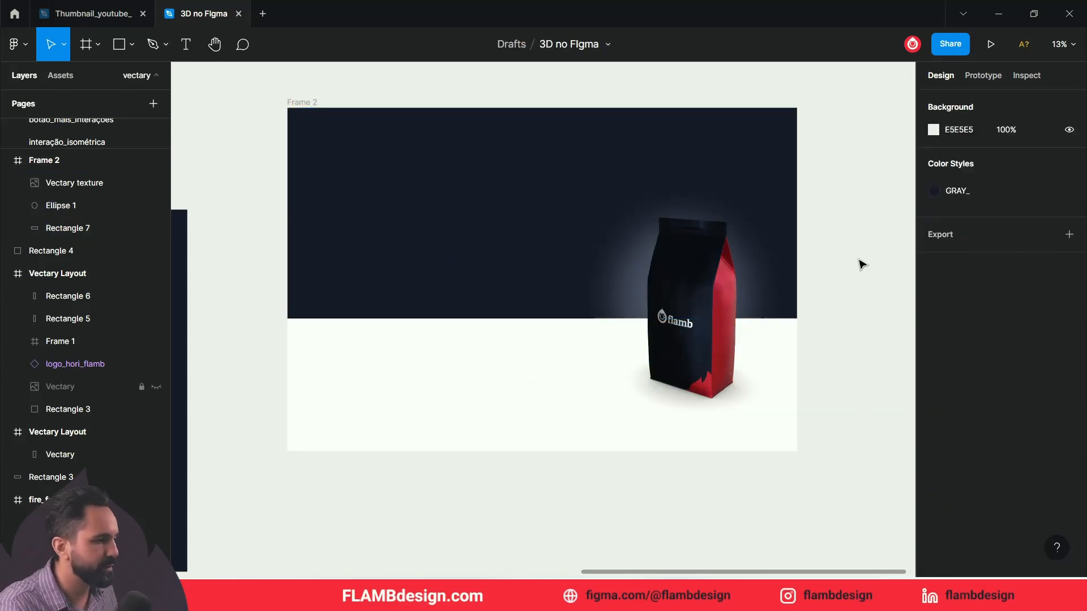
scroll(861, 264, "up", 1)
left_click(689, 287)
left_click(449, 286)
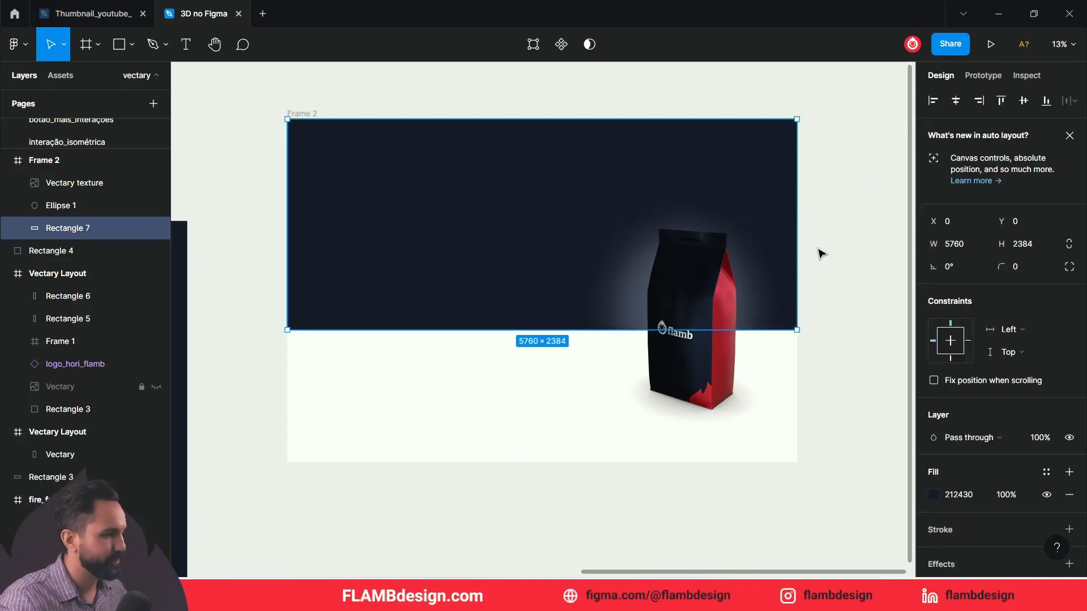
left_click(850, 287)
left_click(738, 386)
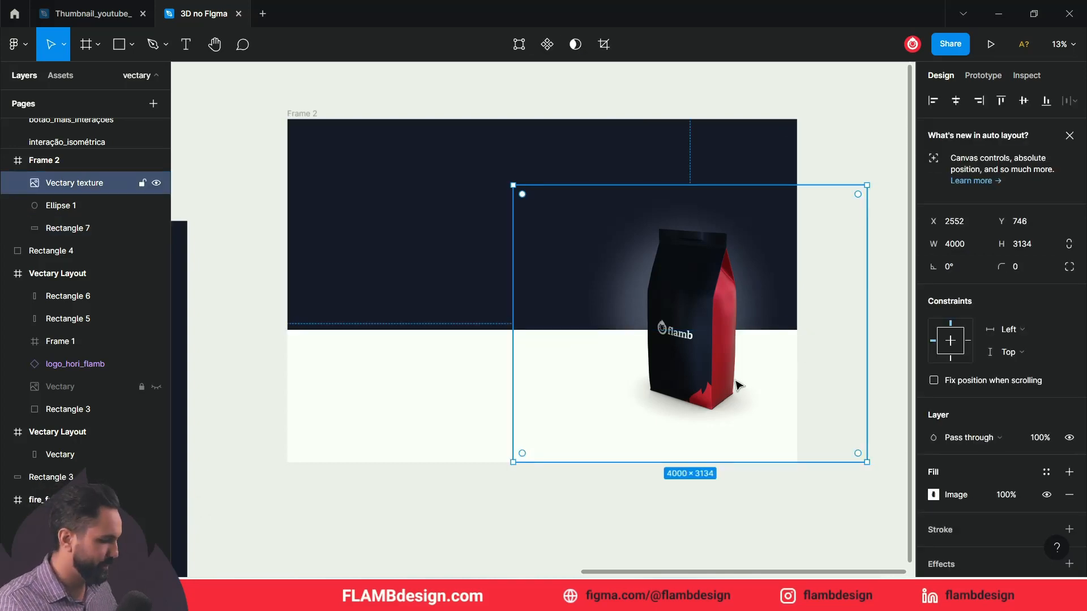
Duplicate the dark bag layout frame and place the copy below the presentation frame
key("ctrl+minus")
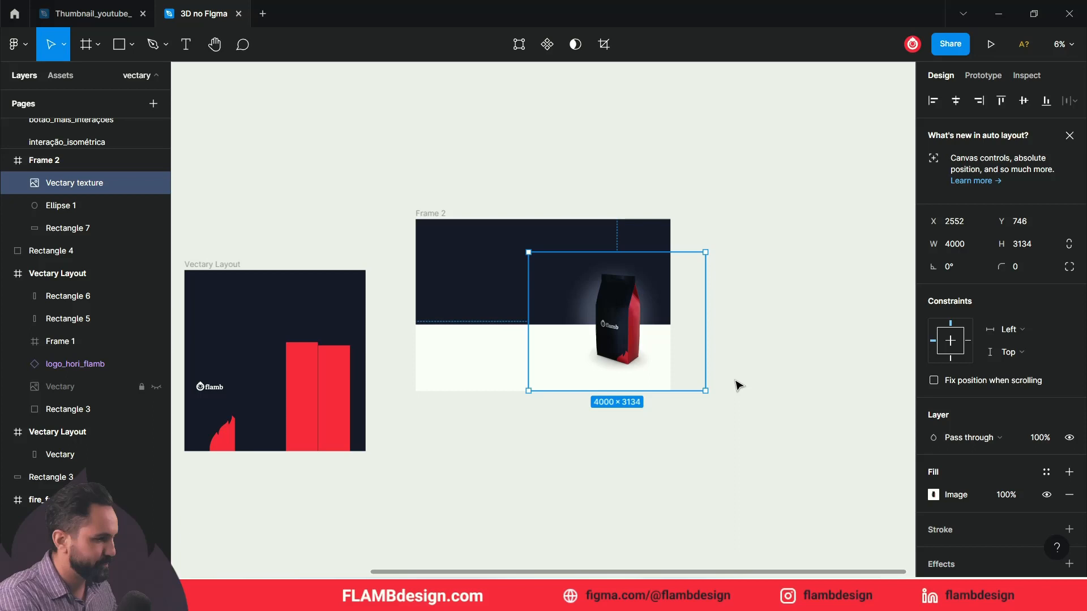
left_click_drag(414, 416, 511, 367)
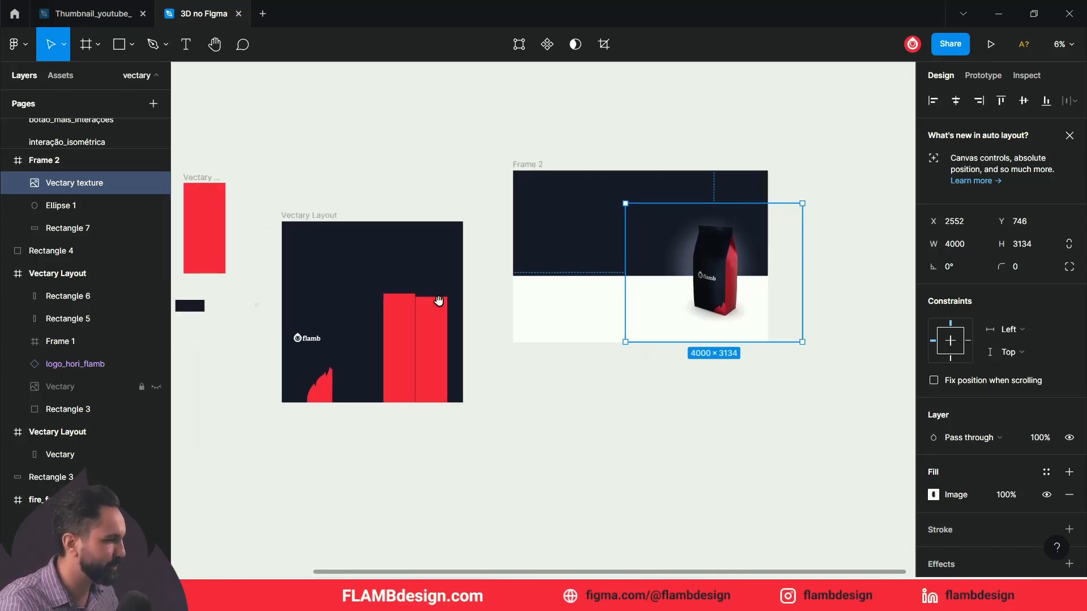
left_click(311, 221)
left_click_drag(310, 220, 499, 390)
left_click_drag(703, 449, 754, 367)
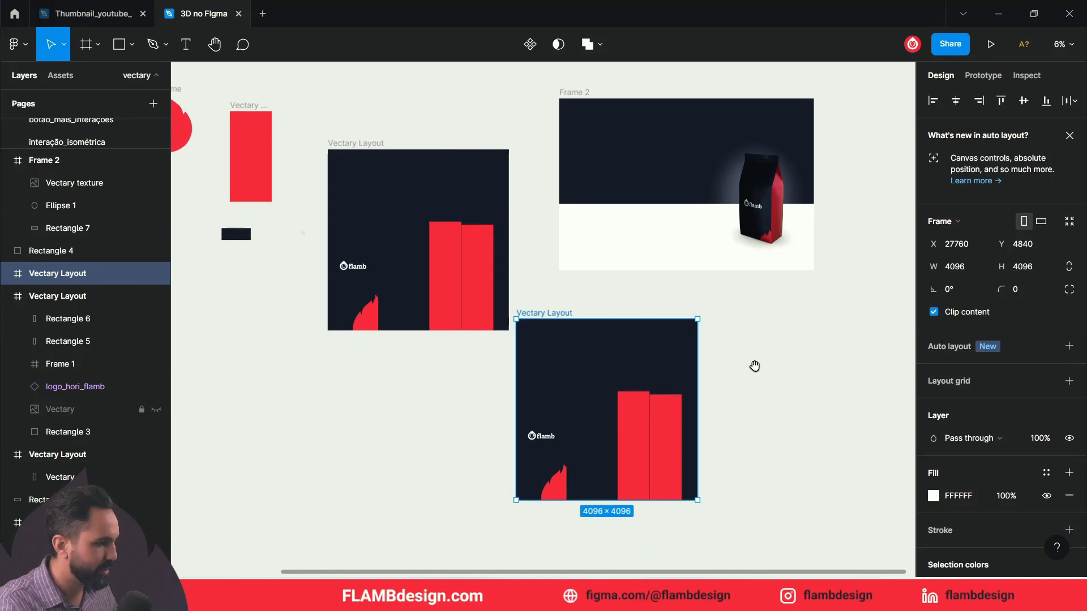
Recolour the duplicated layout's dark 212430 areas to white FFFFFF
left_click(612, 311)
left_click(528, 316)
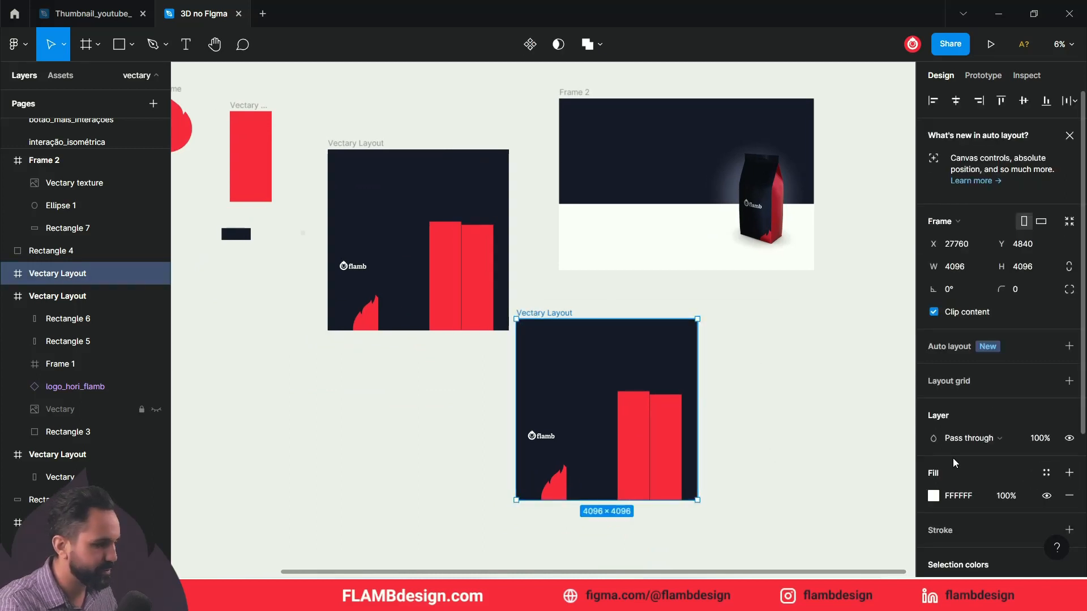
scroll(955, 463, "down", 3)
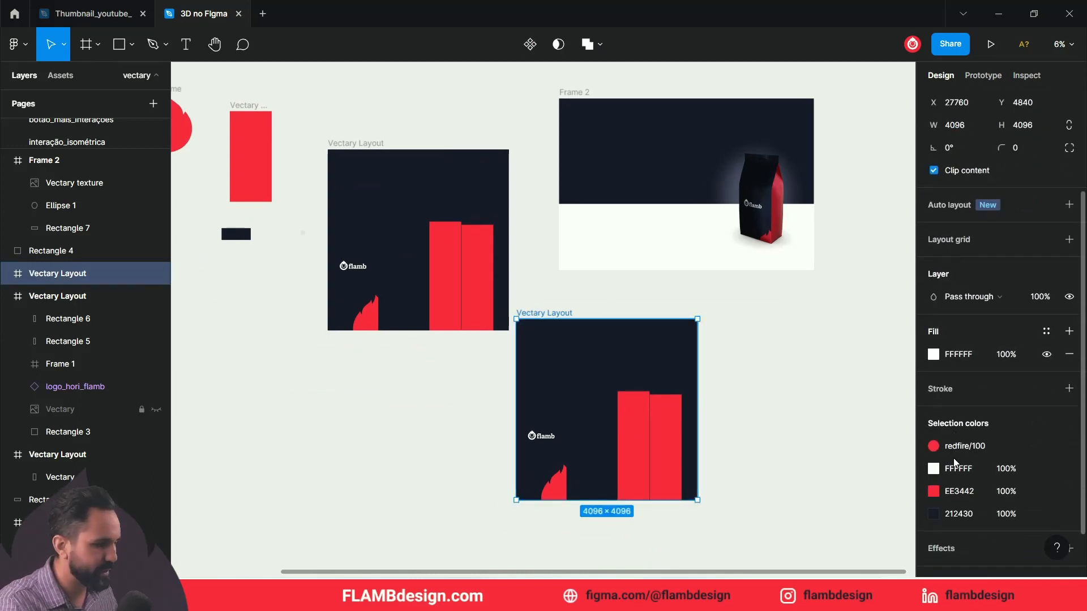
left_click(932, 514)
left_click_drag(821, 360, 730, 224)
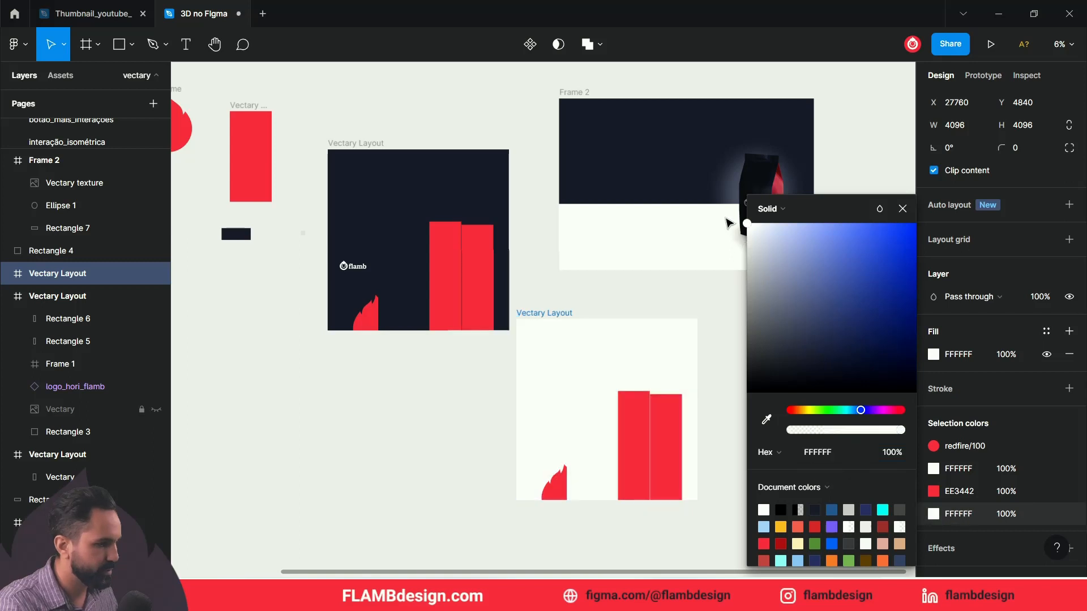
left_click(381, 405)
left_click(557, 436)
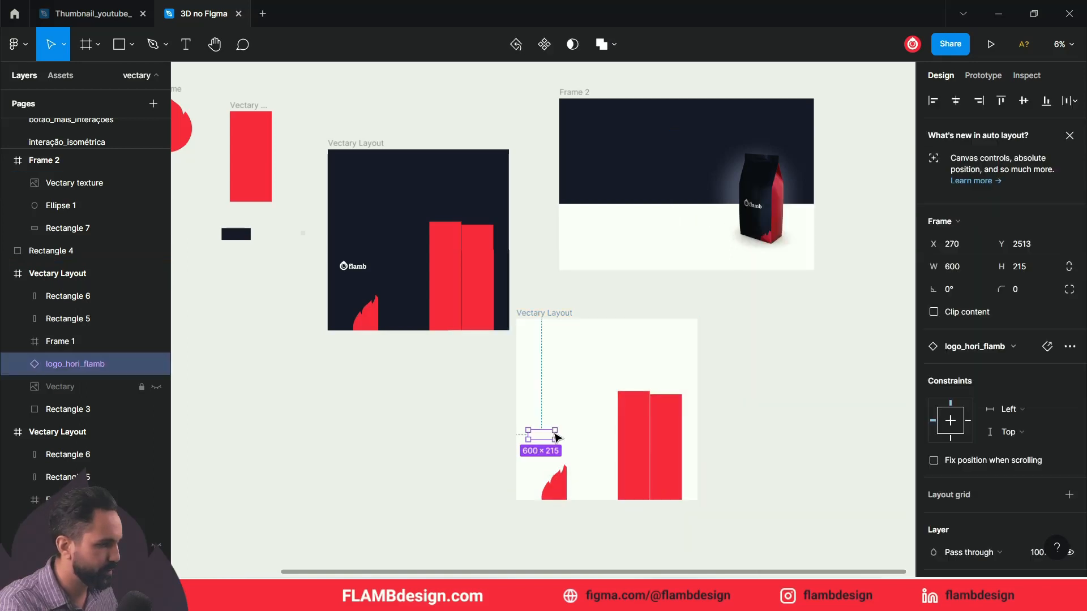
key("i")
left_click(634, 431)
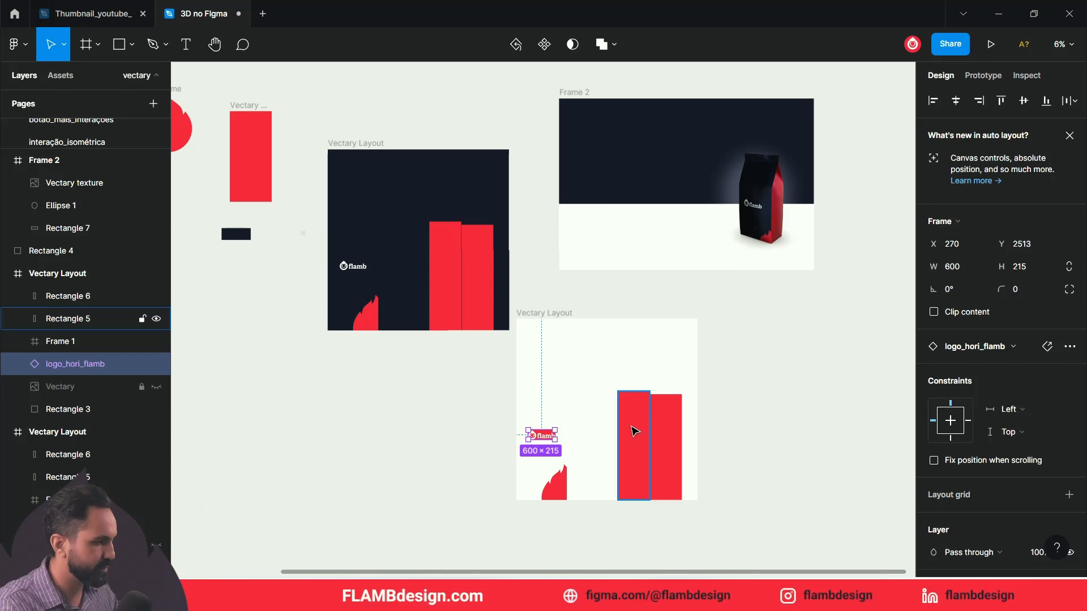
key("ctrl+z")
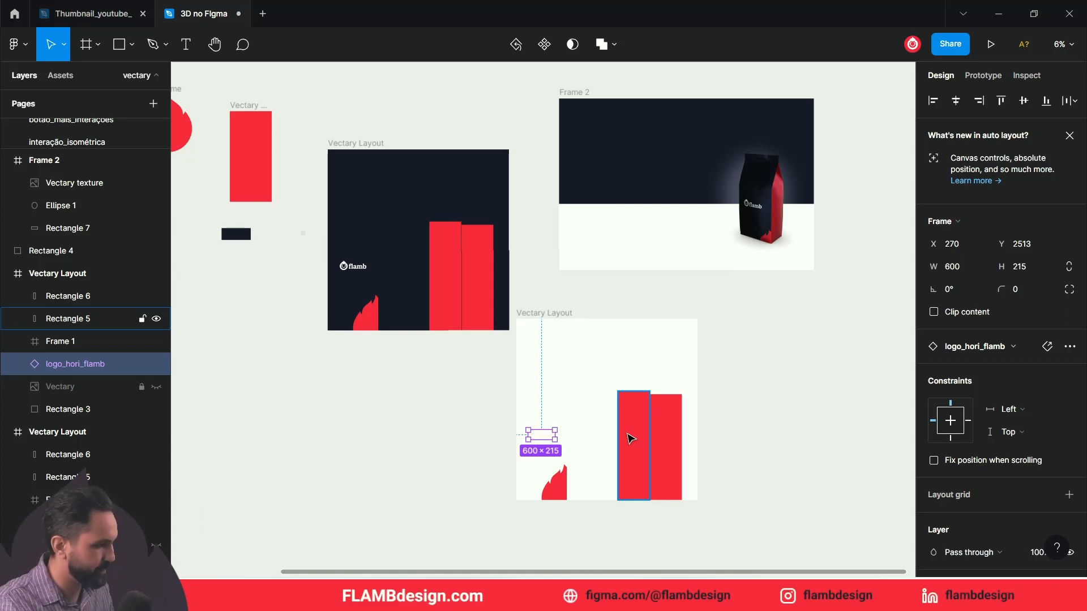
Recolour the white flamb logo in the duplicated layout with the red sampled from its side rectangle
scroll(953, 485, "down", 4)
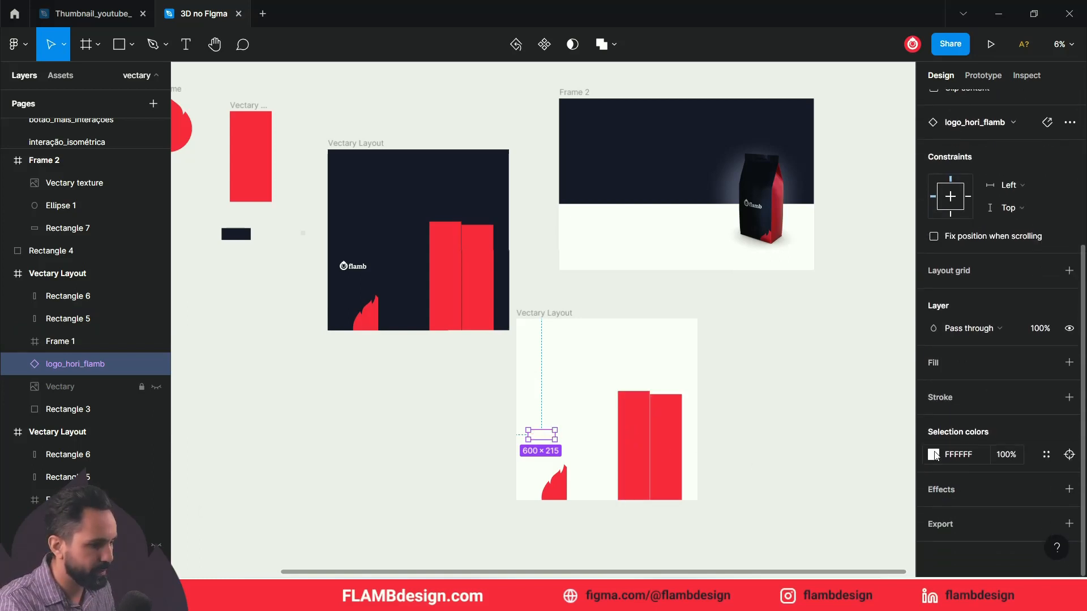
left_click(933, 455)
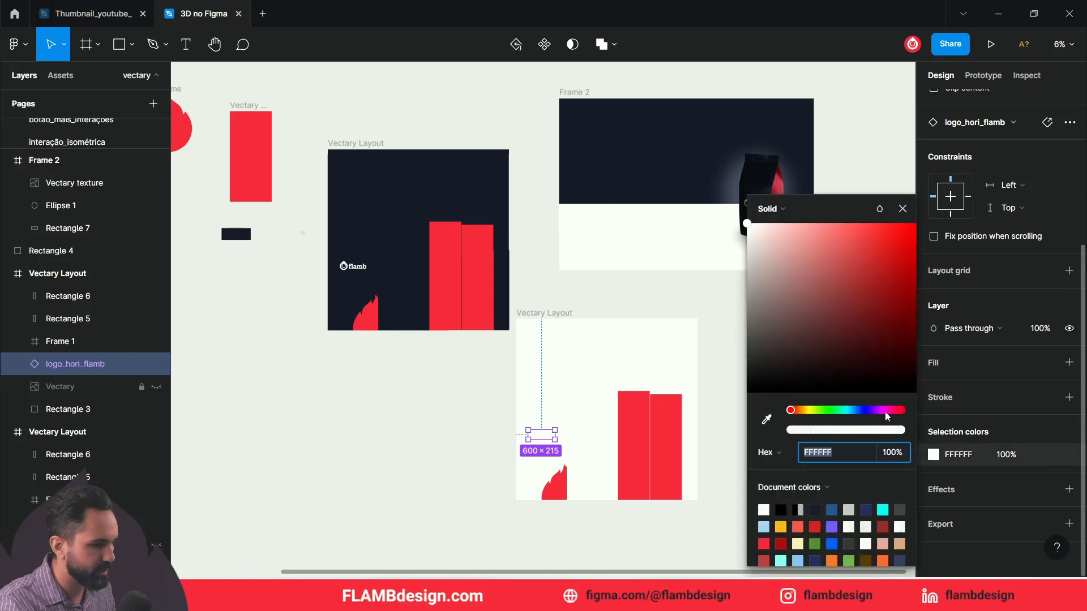
left_click(766, 419)
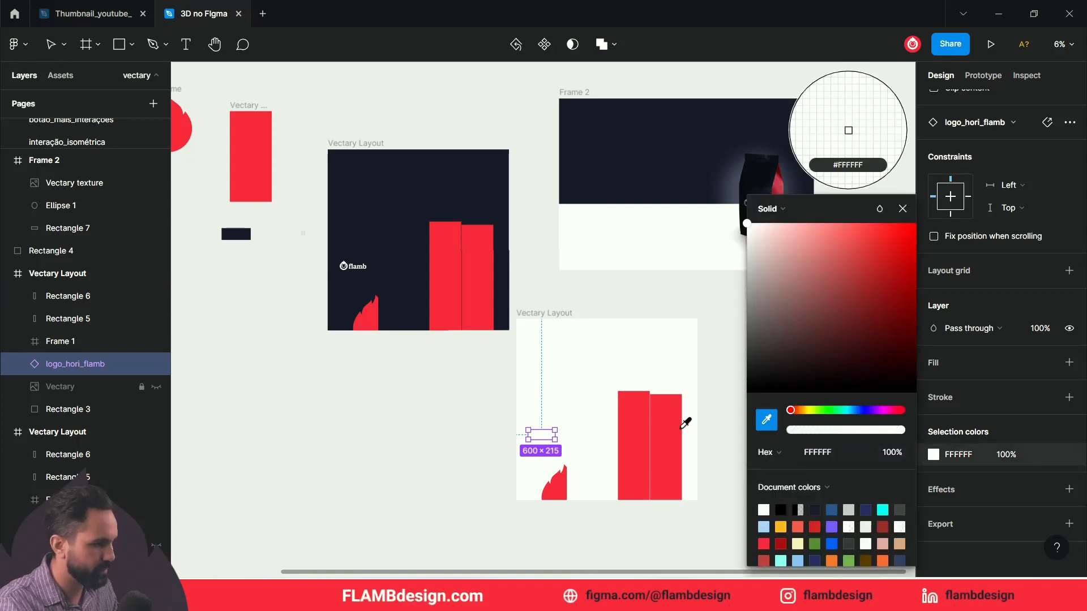
left_click(679, 435)
left_click(491, 445)
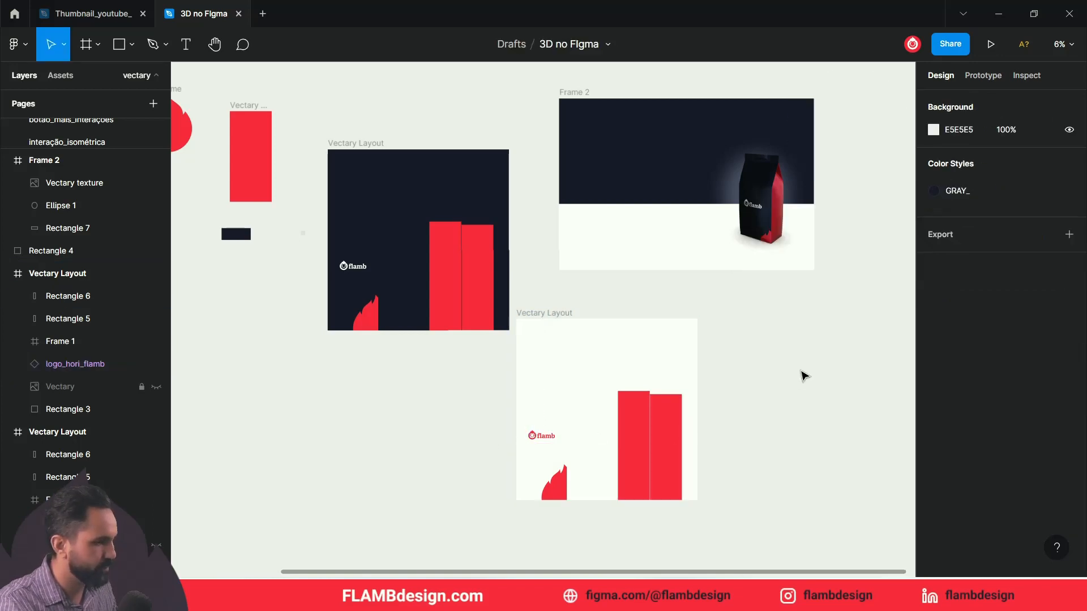
Duplicate the dark bag image and place the copy beside the white bag layout frame
left_click(572, 315)
left_click(842, 289)
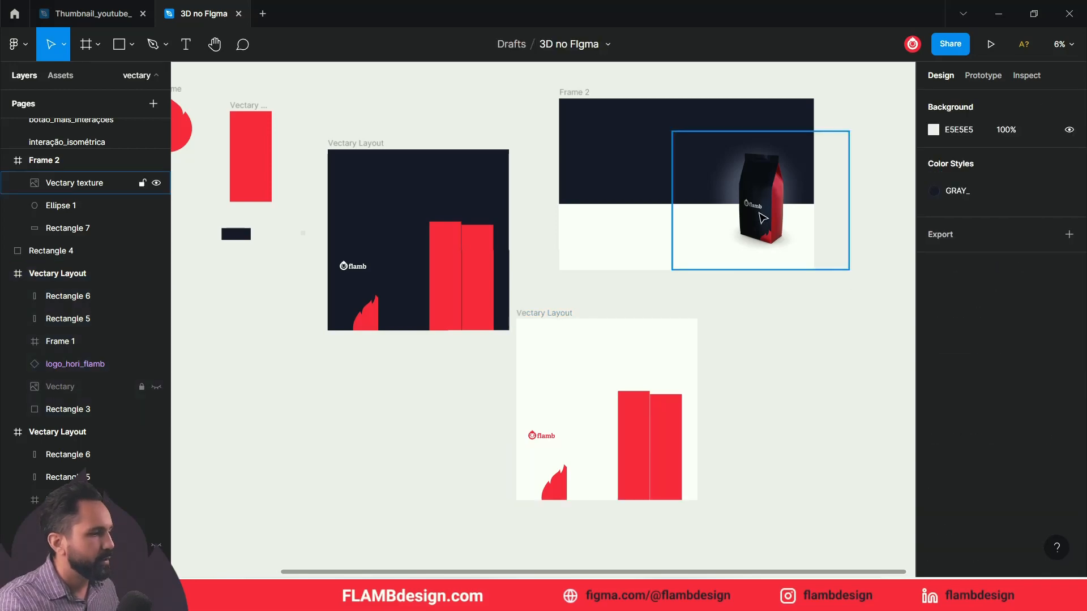
left_click(761, 218)
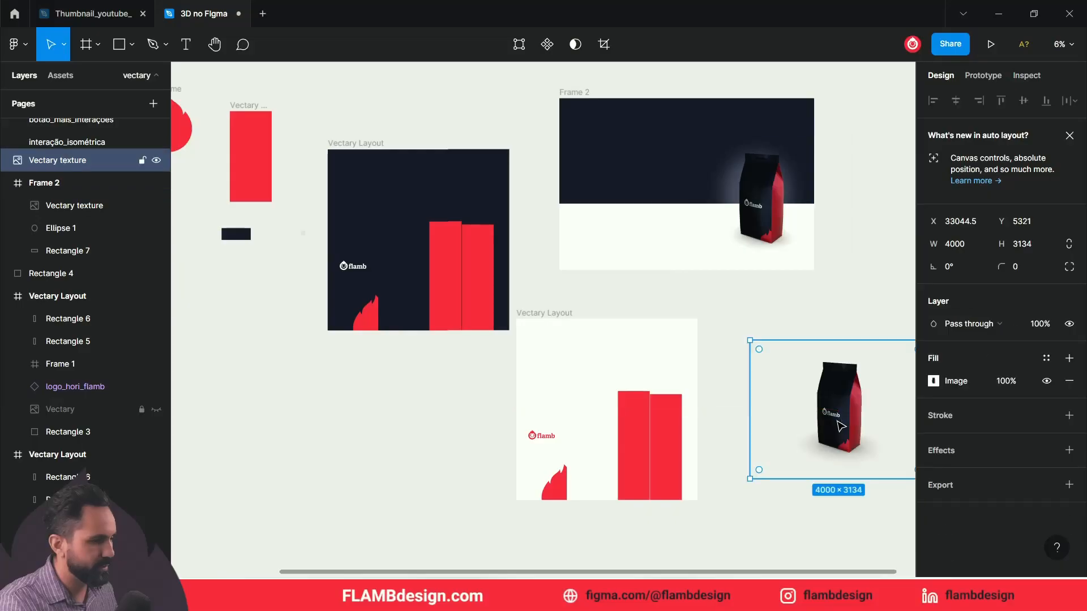
scroll(732, 359, "right", 5)
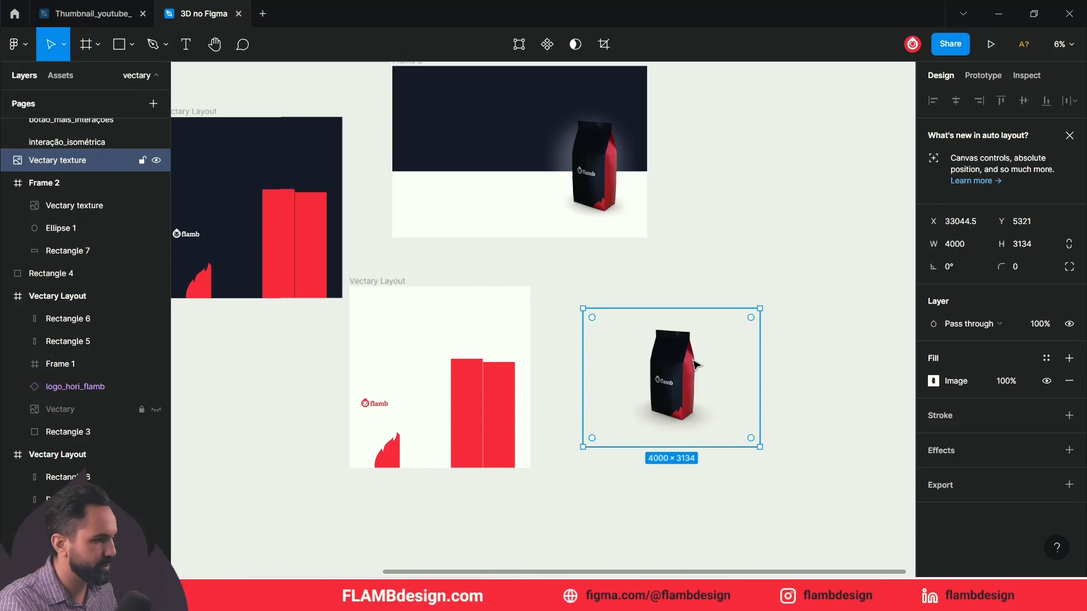
Launch the Vectary 3D Elements plugin with the blank standing bag mockup loaded
left_click(12, 44)
mouse_move(60, 213)
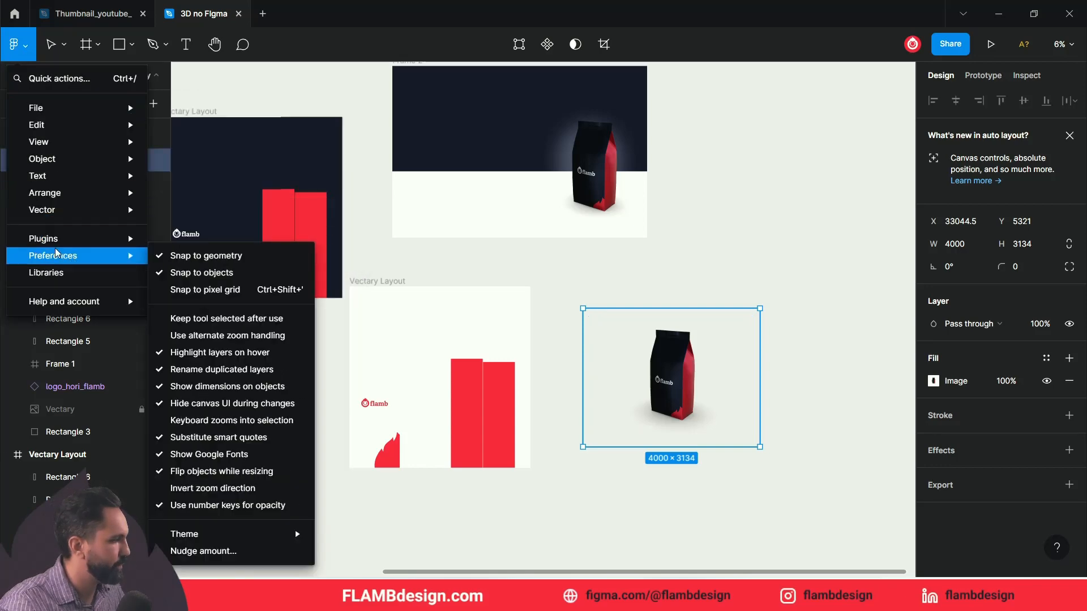
mouse_move(55, 244)
left_click(228, 408)
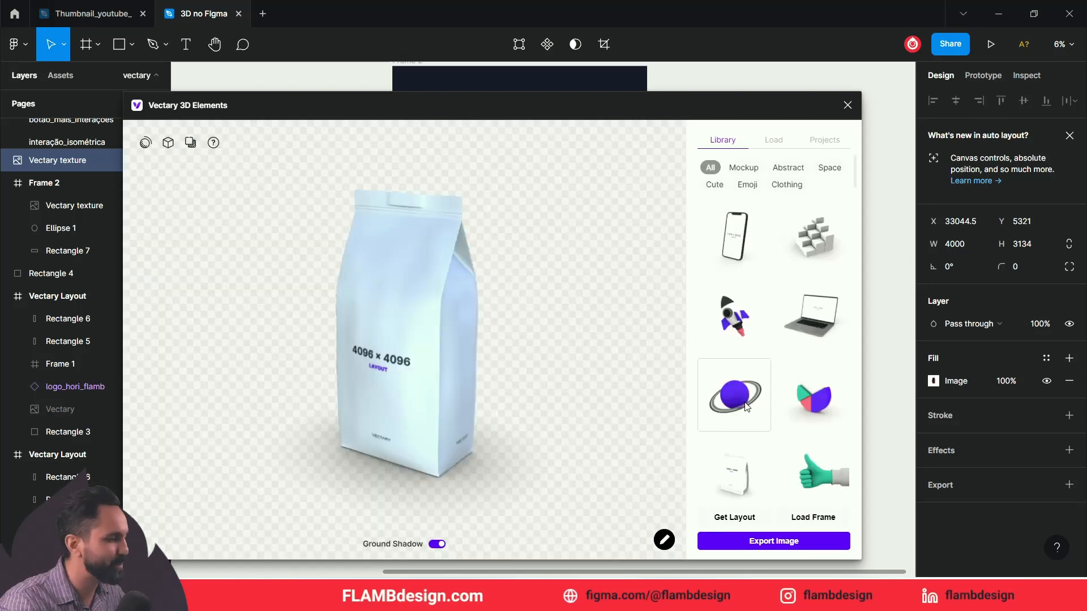
Turn off the bag's ground shadow and rotate the 3D model to face the front
left_click_drag(433, 431, 453, 408)
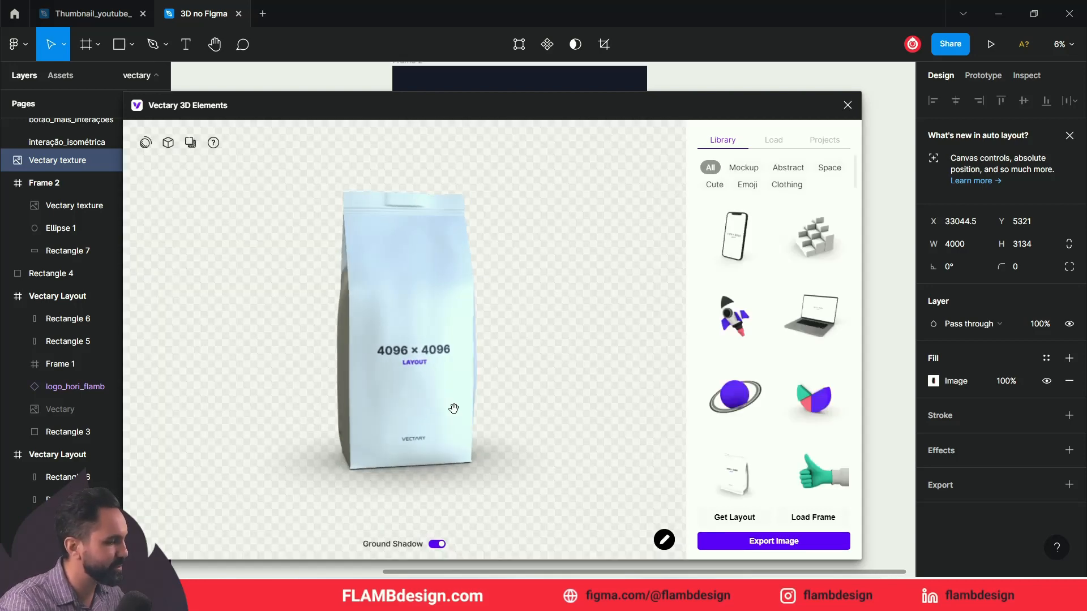
left_click(437, 545)
left_click_drag(468, 514, 509, 335)
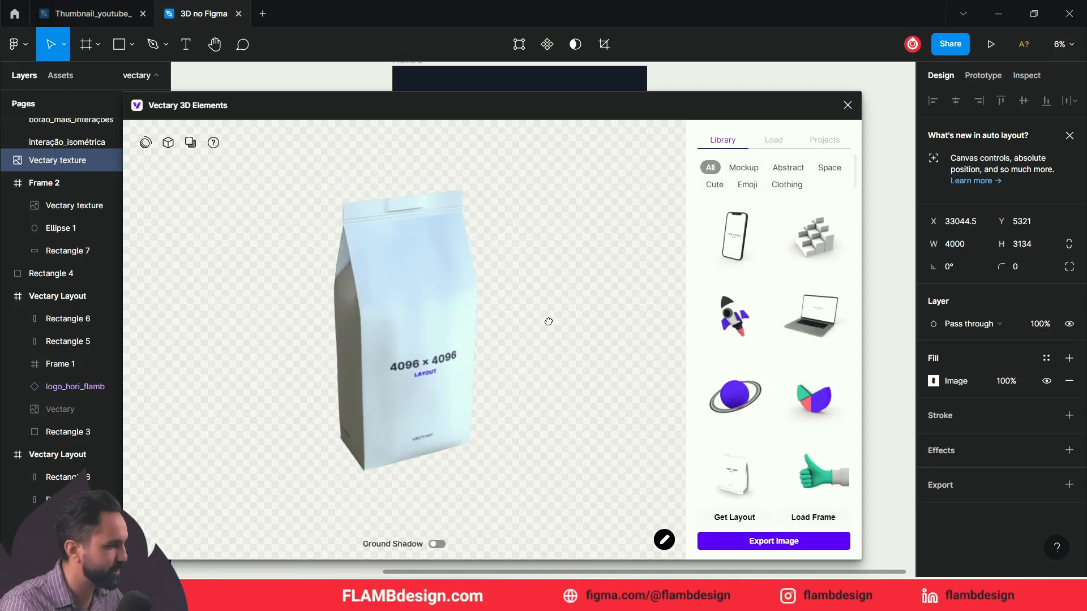
left_click_drag(542, 278, 501, 287)
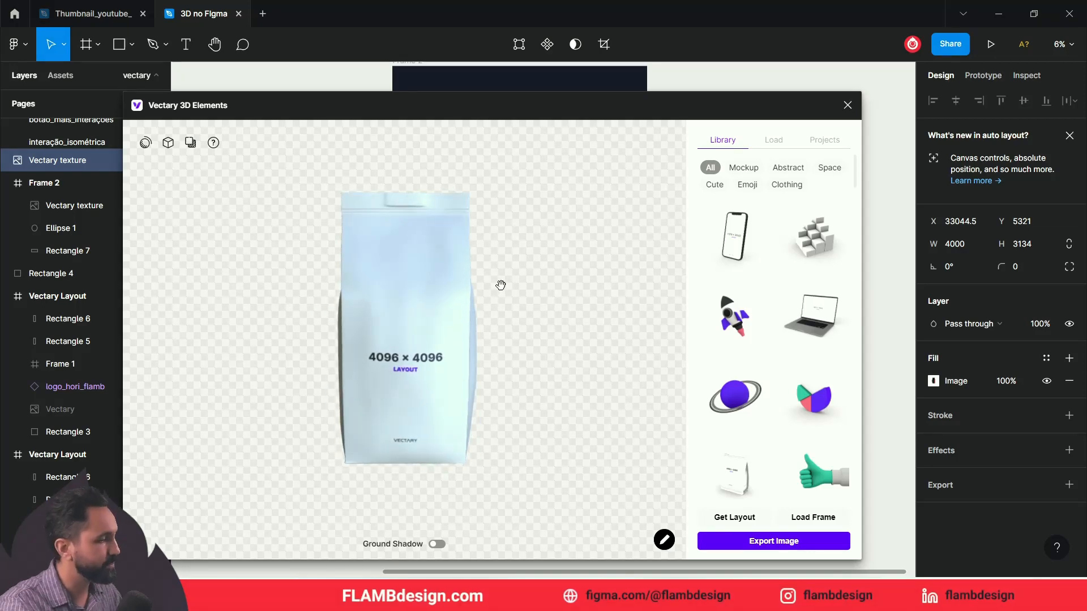
Set the rotation of the mockup's Tiber environment lighting to 113°
left_click(145, 144)
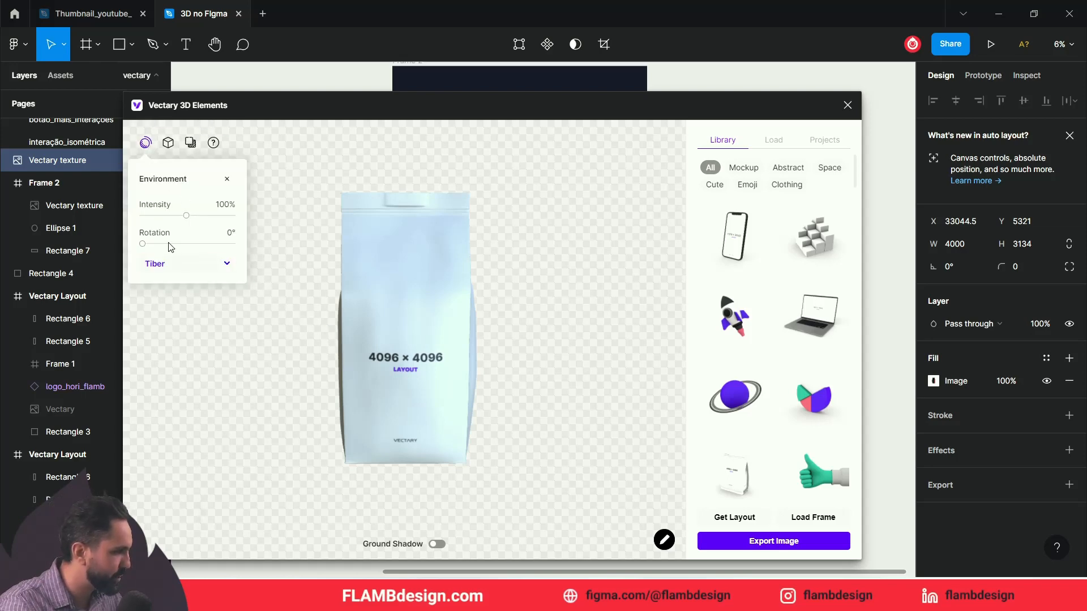
left_click_drag(145, 246, 169, 247)
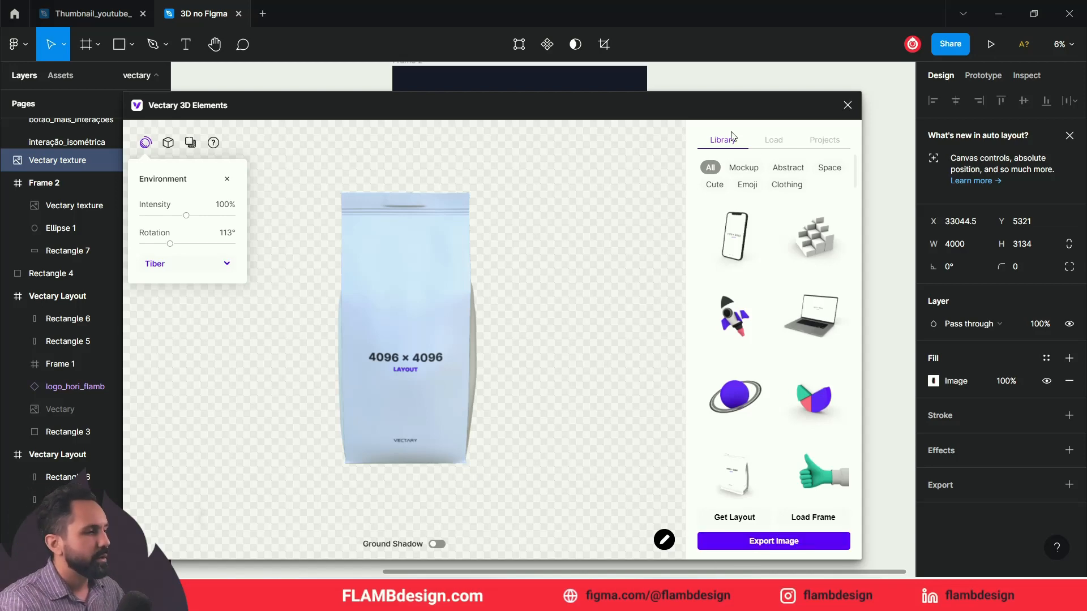
Load the white flamb layout frame onto the bag mockup, moving the plugin window aside to reach the frame
left_click_drag(719, 106, 791, 73)
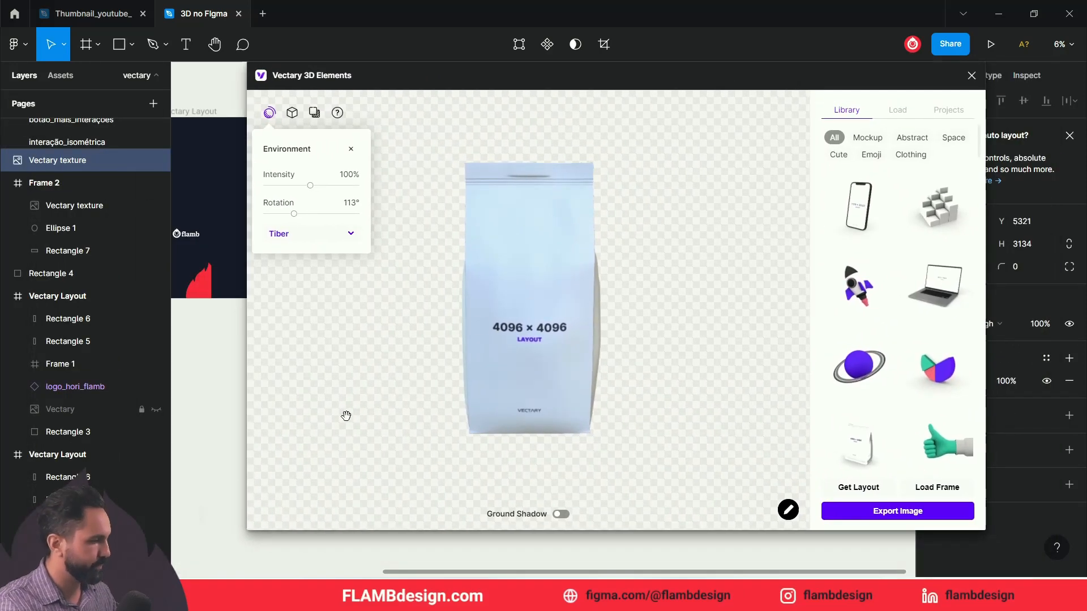
left_click(234, 474)
left_click_drag(229, 468, 189, 543)
left_click_drag(232, 494, 160, 553)
left_click(226, 481)
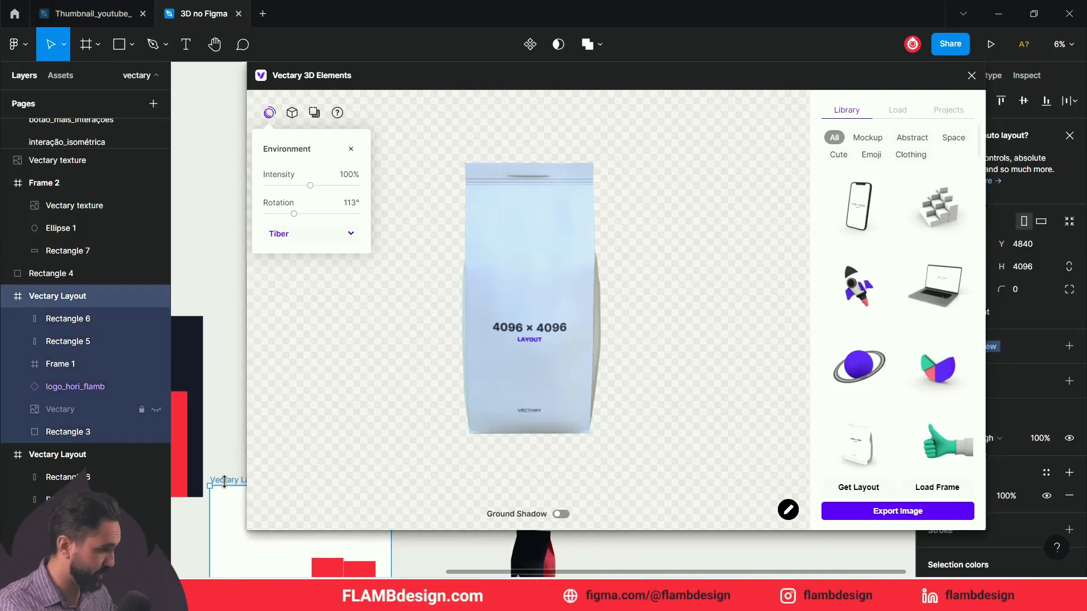
left_click(938, 490)
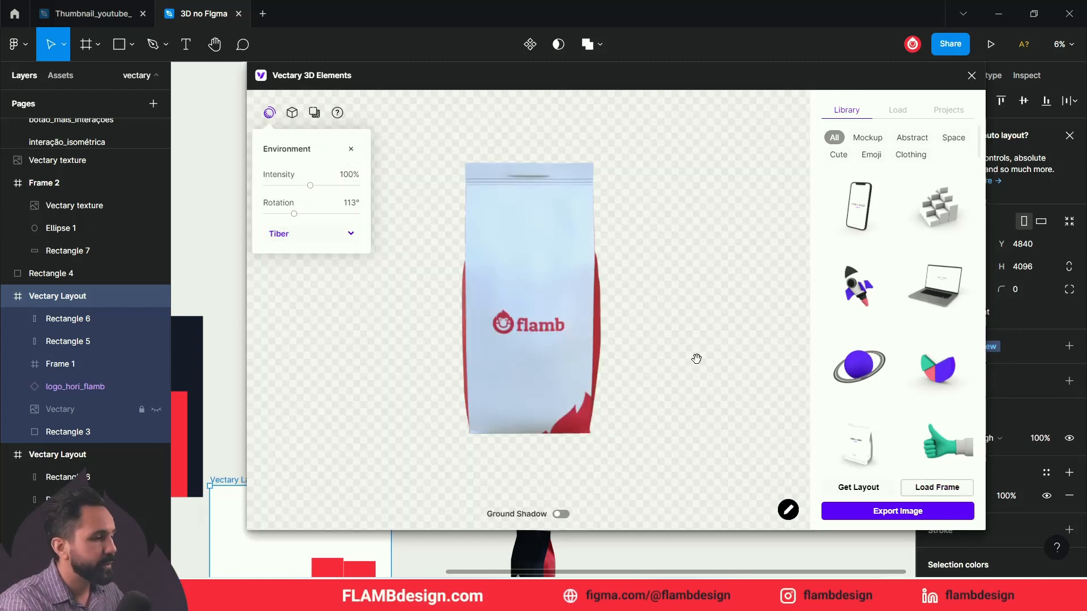
Set the bag's layout material to 79% metalness and 57% roughness
left_click(292, 113)
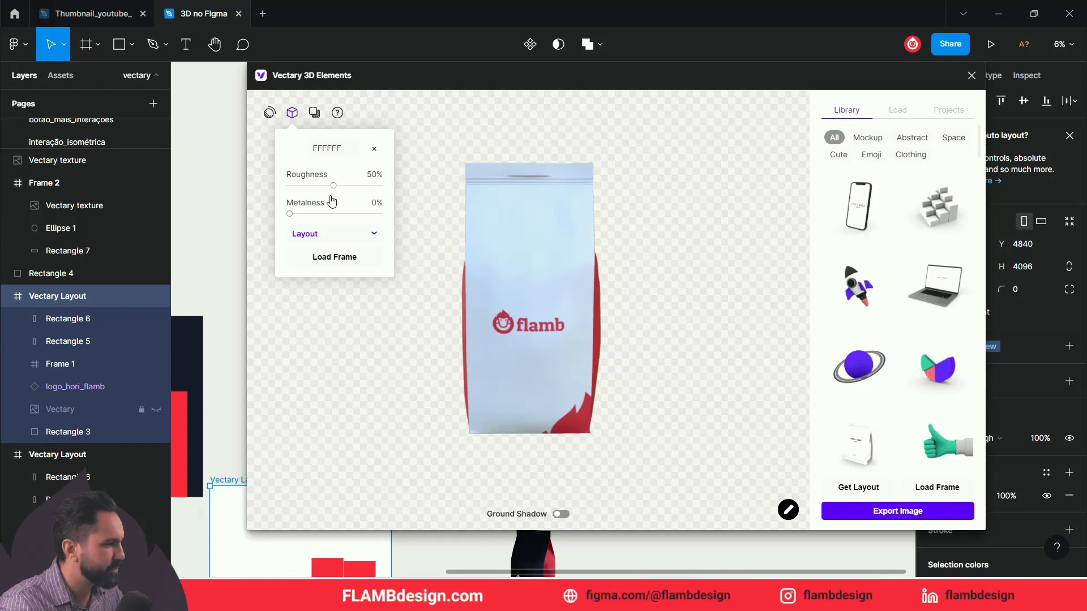
left_click_drag(337, 218, 343, 219)
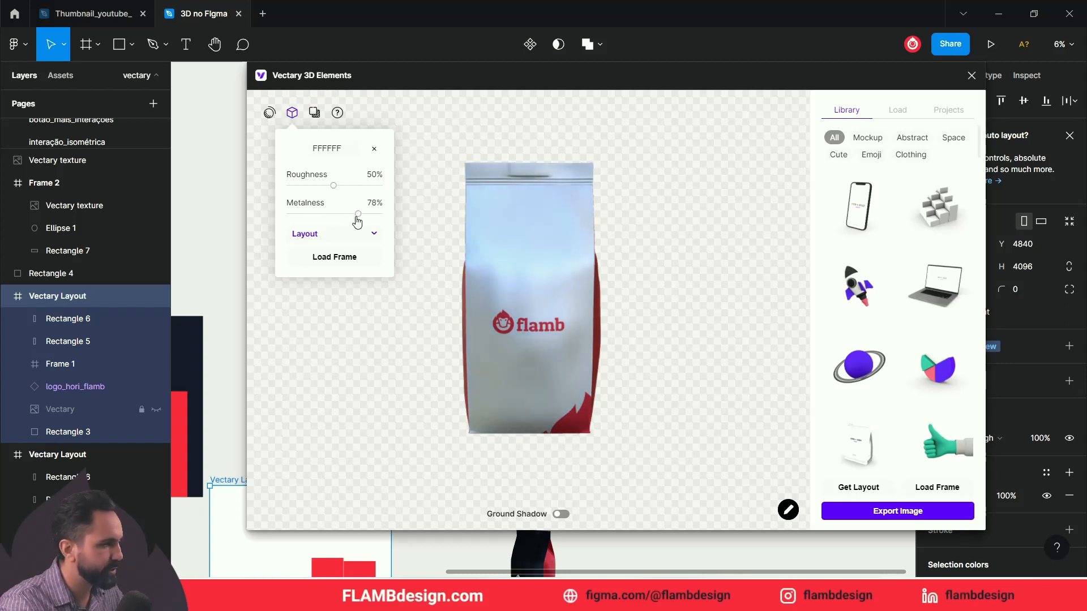
left_click(348, 186)
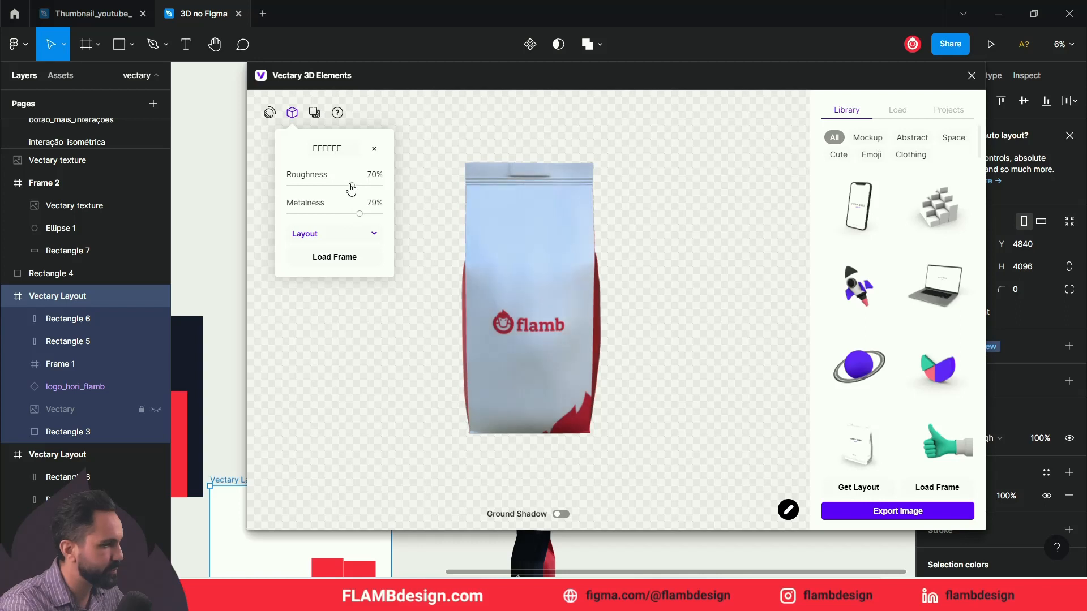
mouse_move(339, 189)
left_mouse_down()
mouse_move(304, 184)
mouse_move(337, 189)
left_mouse_up()
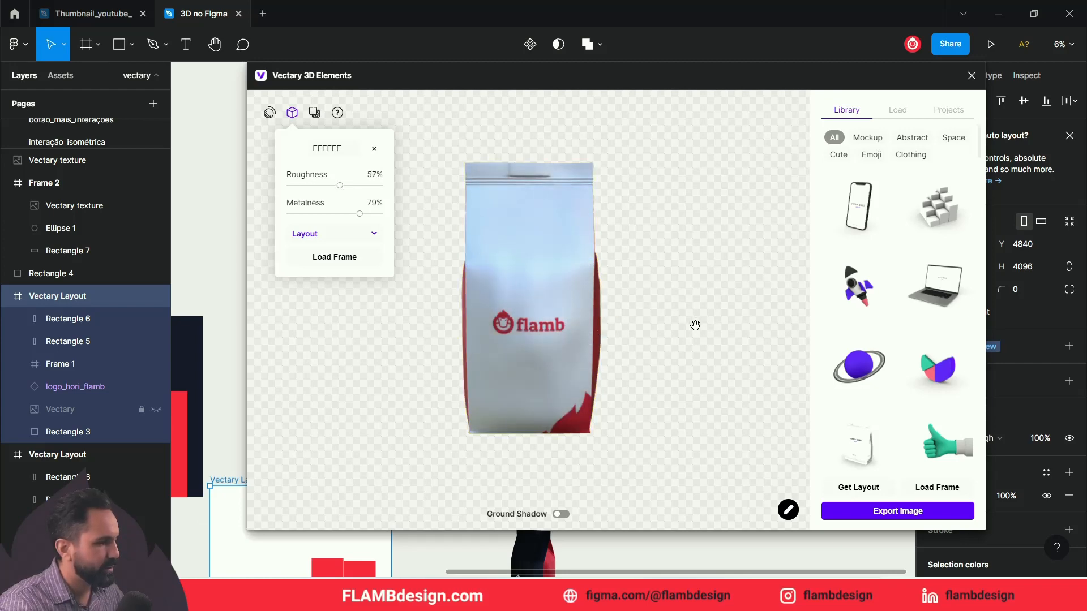
Export the white bag as an image and place it beside the dark bag in the presentation frame
mouse_move(575, 313)
left_mouse_down()
mouse_move(604, 292)
mouse_move(501, 308)
mouse_move(604, 308)
mouse_move(586, 300)
left_mouse_up()
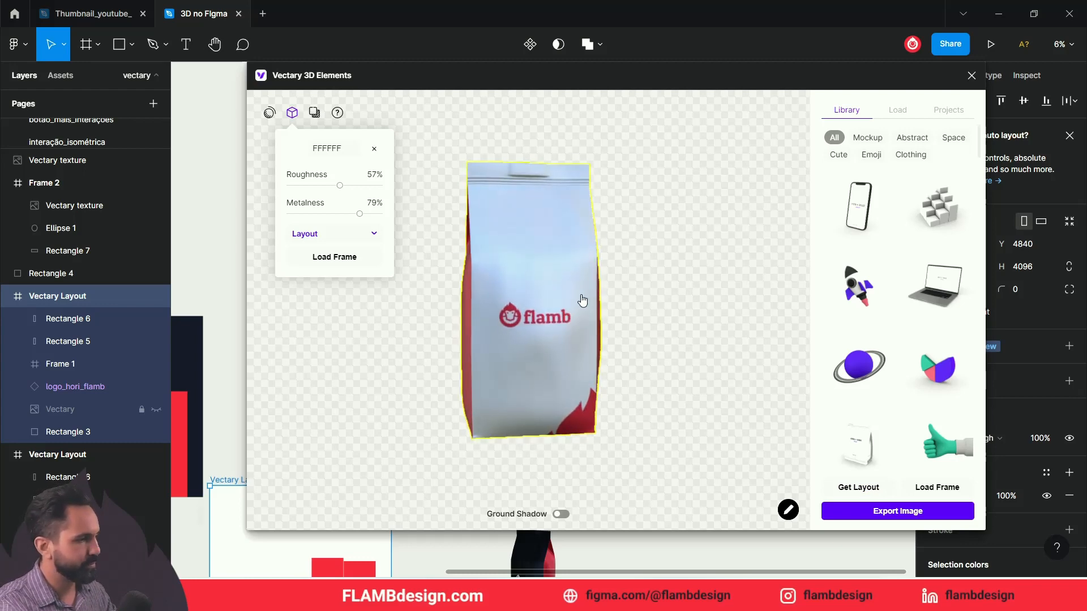
left_click(867, 514)
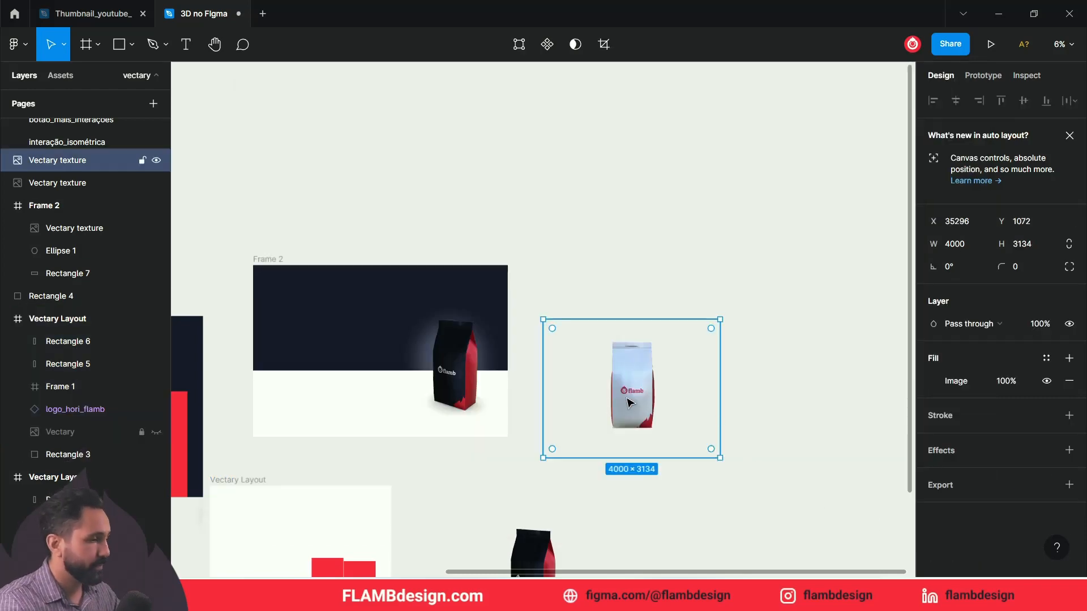
left_click_drag(630, 403, 402, 378)
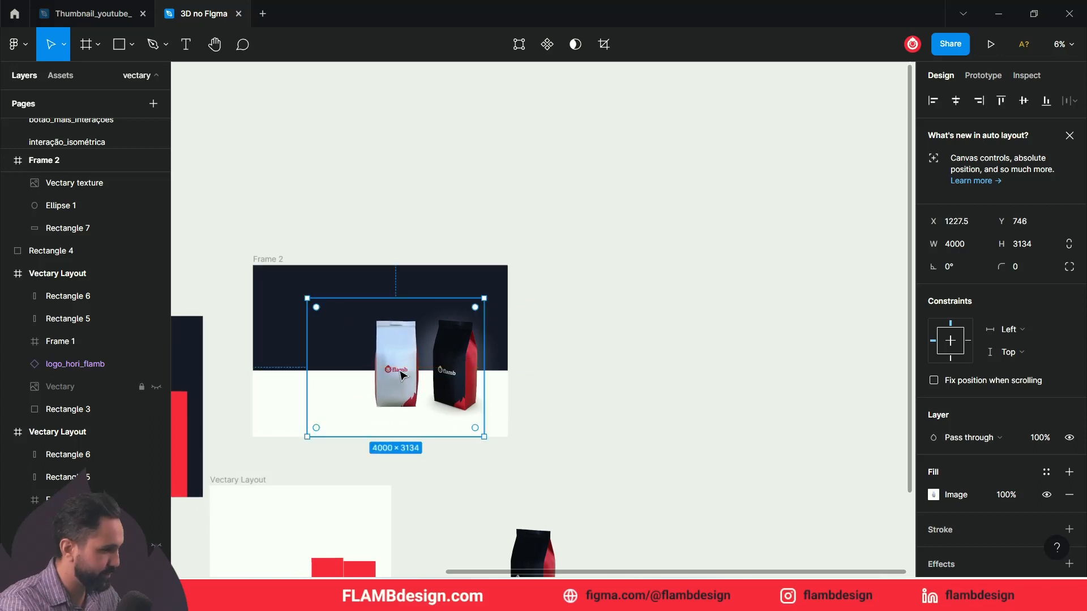
Widen the glow ellipse to about 3080 × 1728 and reposition the white and dark bags in front of it
left_click(681, 364)
left_click_drag(477, 355, 452, 407)
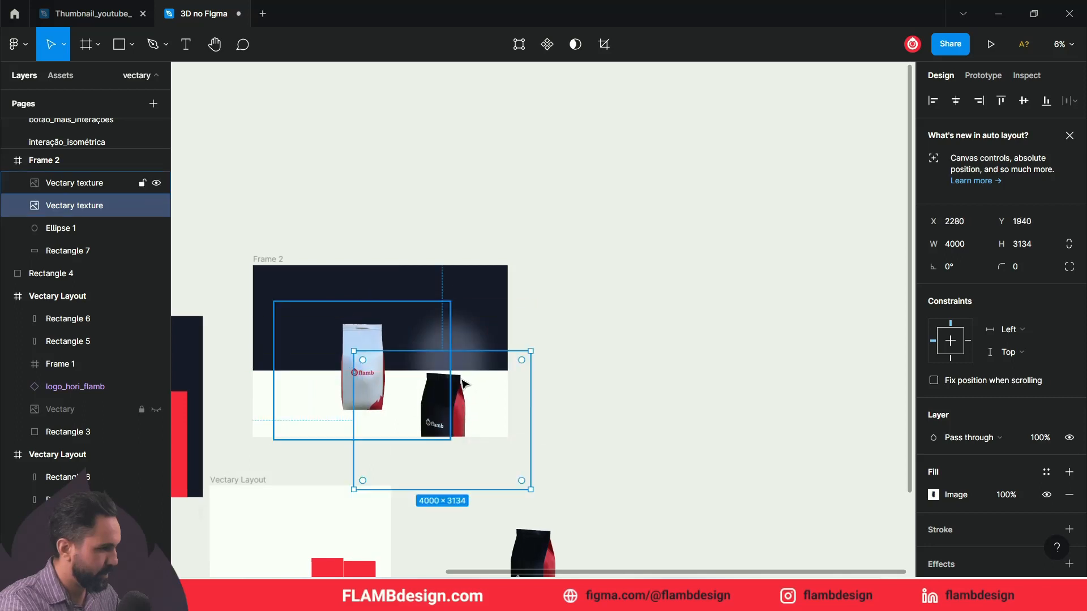
left_click(465, 341)
left_click_drag(415, 358, 348, 361)
left_click(578, 367)
left_click_drag(447, 407, 475, 353)
left_click(537, 412)
left_click(556, 367)
left_click_drag(347, 356, 382, 339)
left_click(602, 433)
scroll(437, 381, "up", 5)
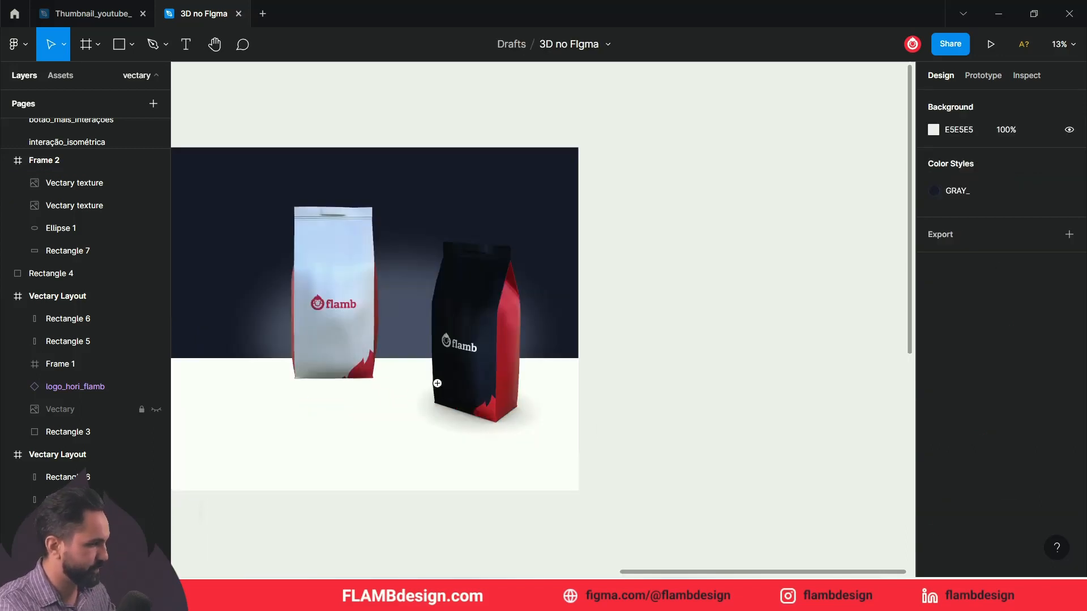
Move the bags aside, then duplicate the glow ellipse below the presentation frame and set the copy's blend mode to Multiply
left_click_drag(427, 268, 263, 267)
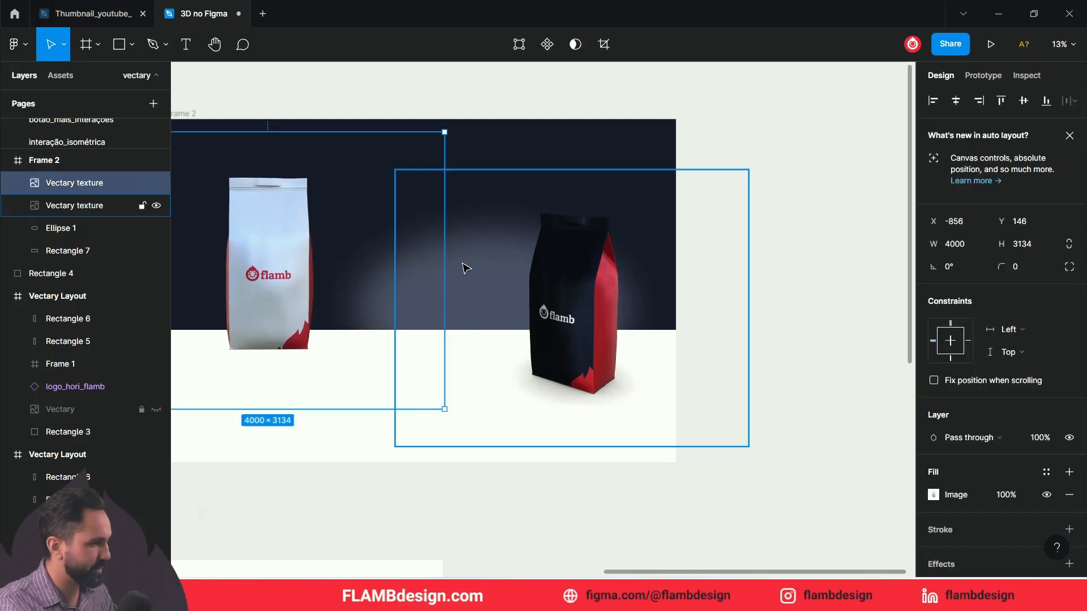
left_click_drag(527, 248, 750, 247)
left_click_drag(520, 281, 547, 496)
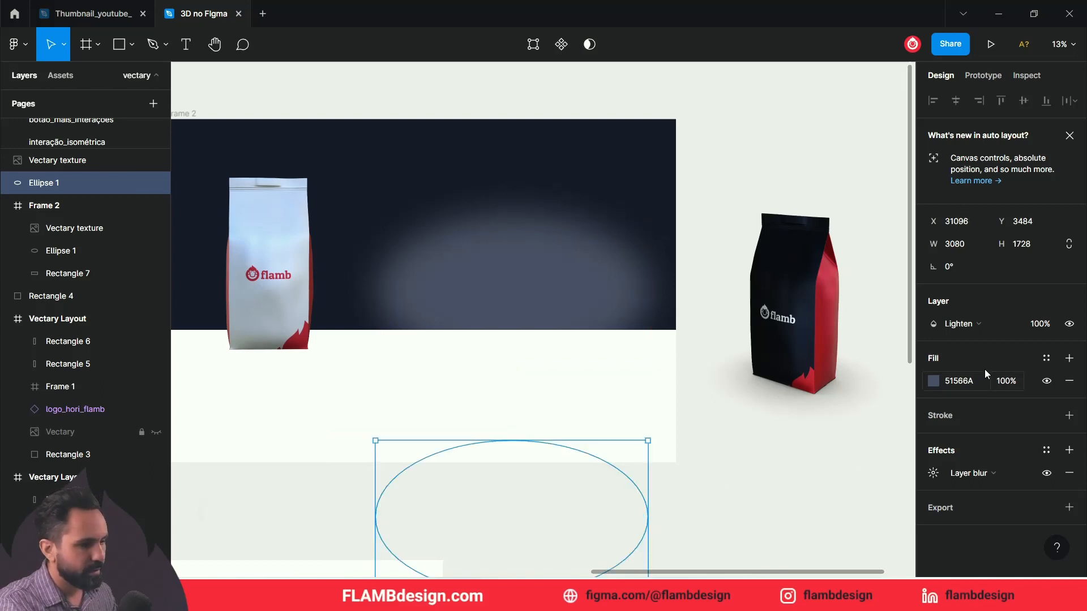
left_click(969, 325)
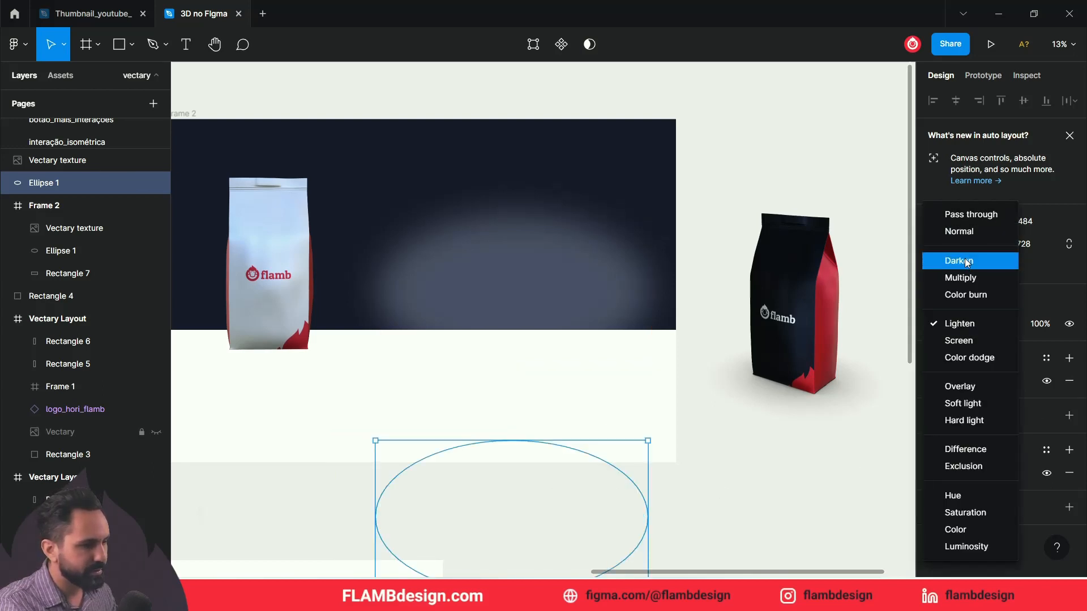
left_click(965, 280)
Return the dark bag to the presentation frame and move the white bag closer to it
left_click_drag(823, 311, 611, 310)
double_click(271, 256)
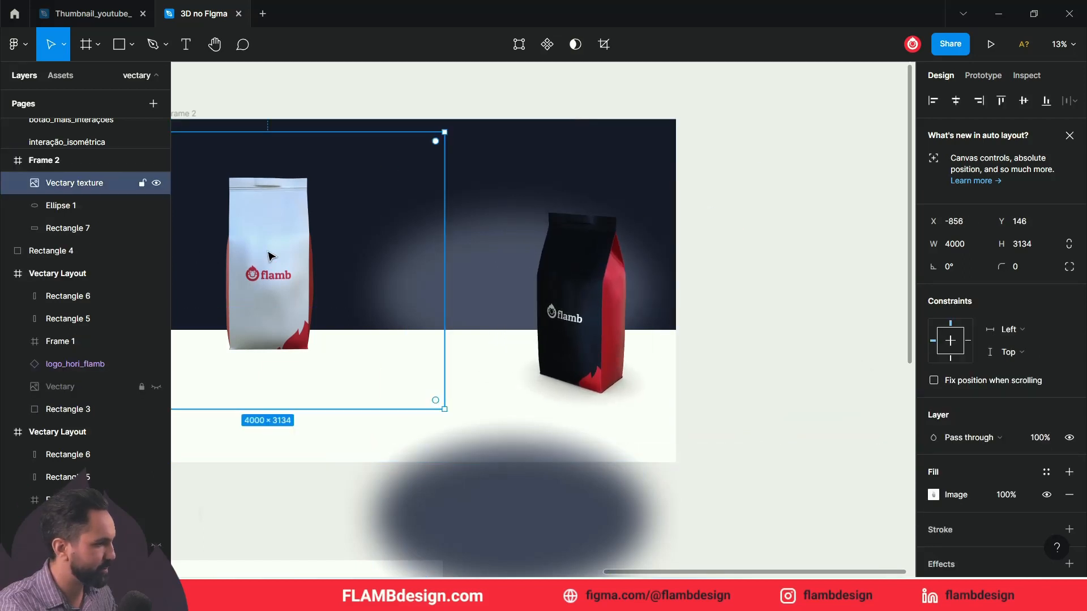
left_click_drag(275, 259, 396, 281)
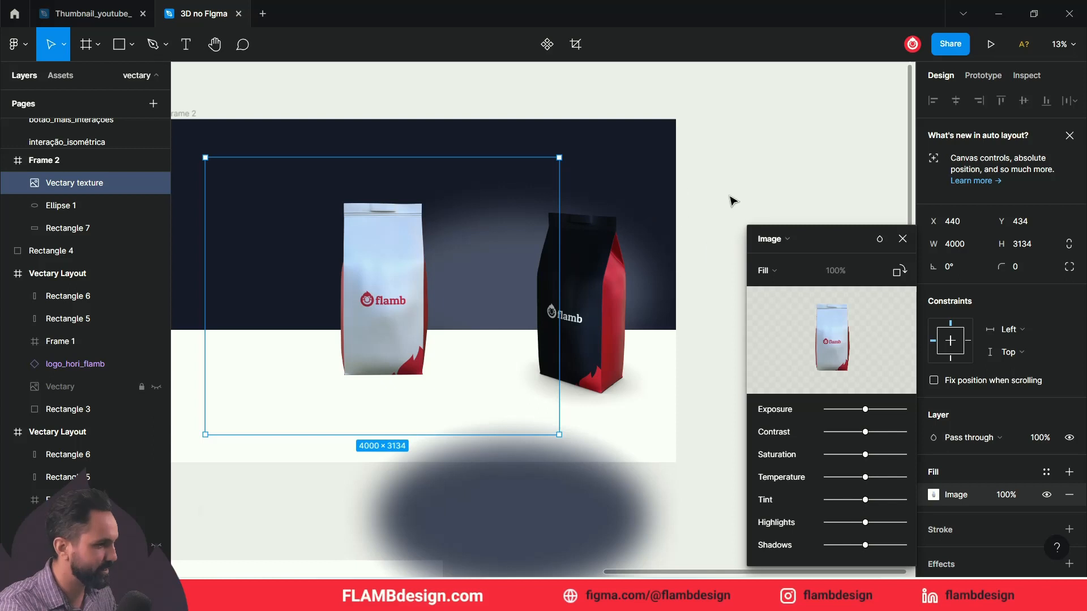
left_click(730, 197)
left_click_drag(740, 240, 832, 206)
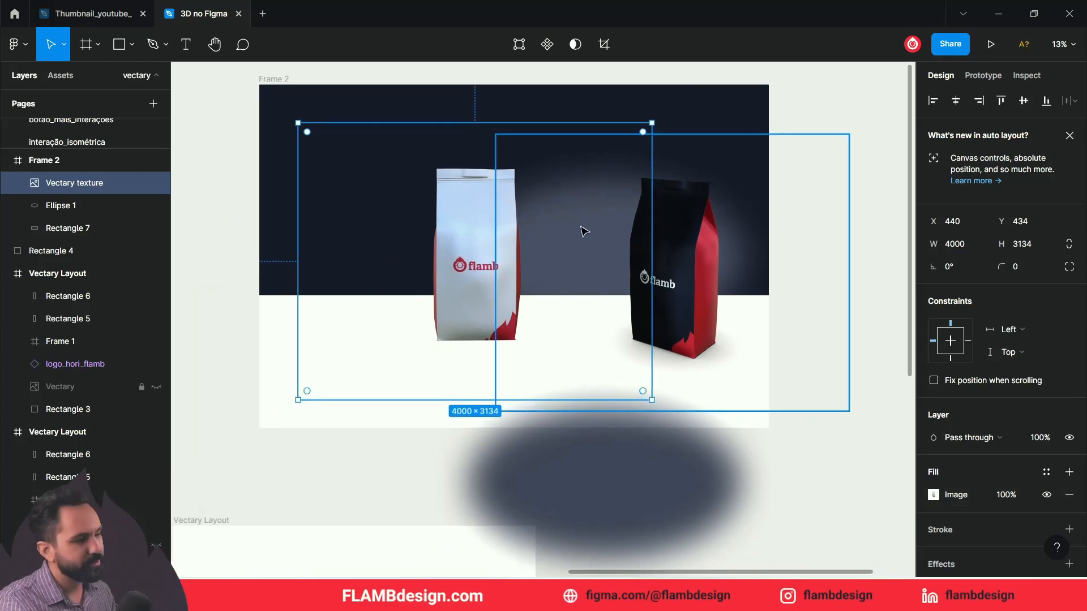
left_click(789, 138)
left_click(480, 242)
left_click_drag(480, 242, 508, 253)
left_click(271, 113)
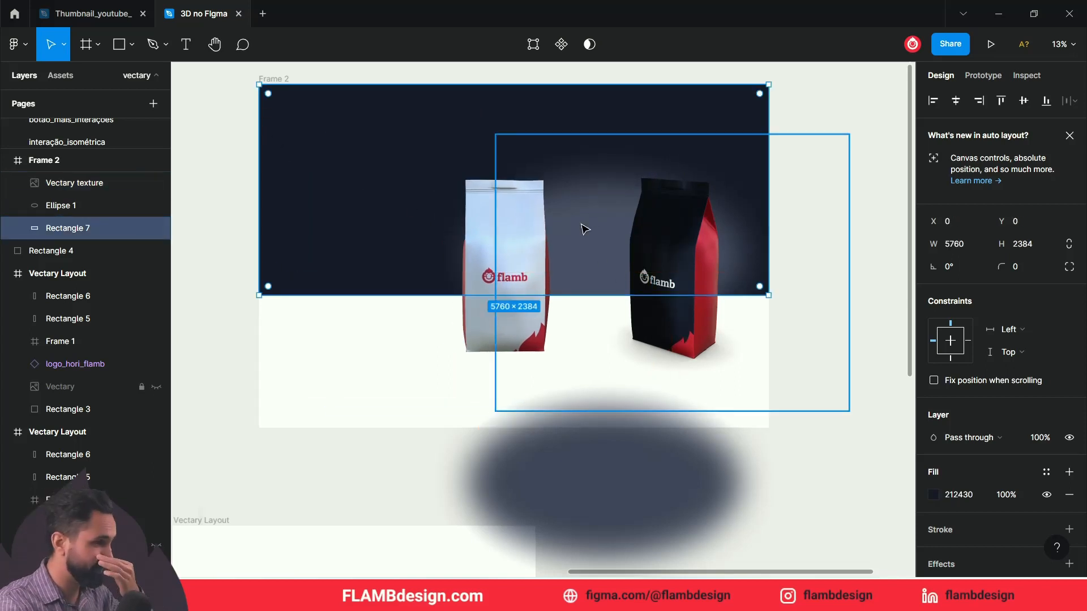
Flatten the Multiply ellipse into a shadow about 1229 × 252 beneath the white bag, with 40% fill opacity
left_click(550, 529)
left_click_drag(551, 528, 477, 439)
left_click_drag(641, 497, 521, 385)
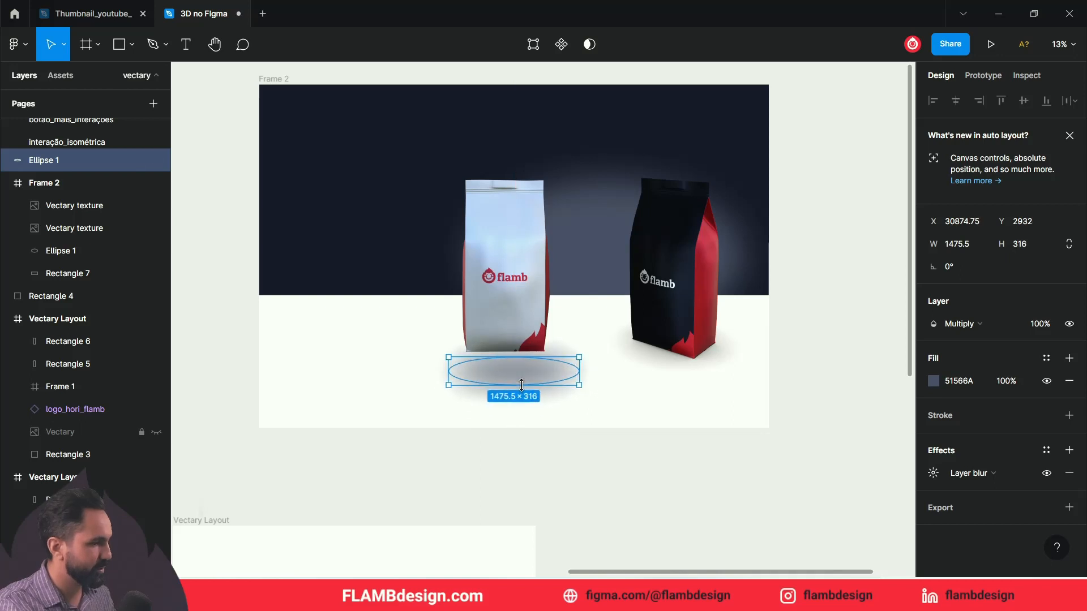
left_click(1007, 381)
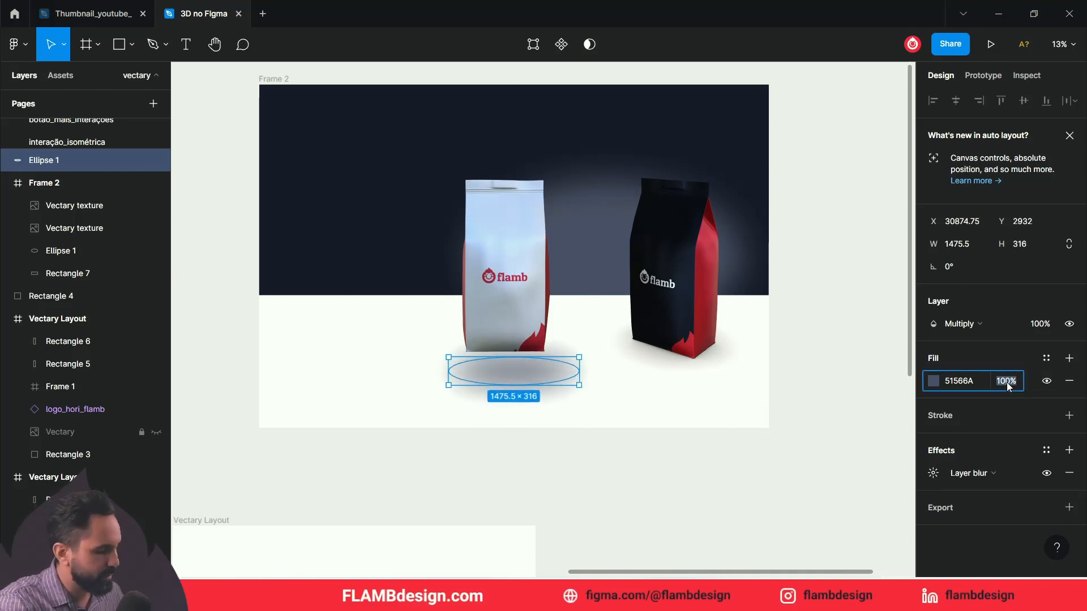
type("40")
key("Return")
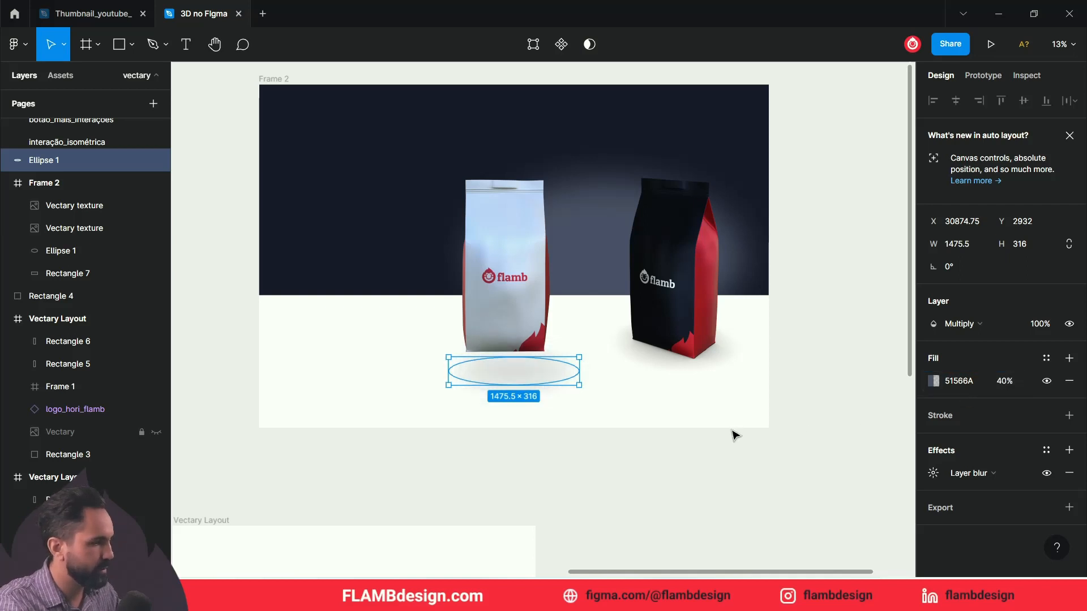
left_click_drag(580, 387, 558, 380)
Raise the white bag above its shadow and tilt it by about 23.81°
left_click(462, 248)
left_click_drag(488, 260, 475, 217)
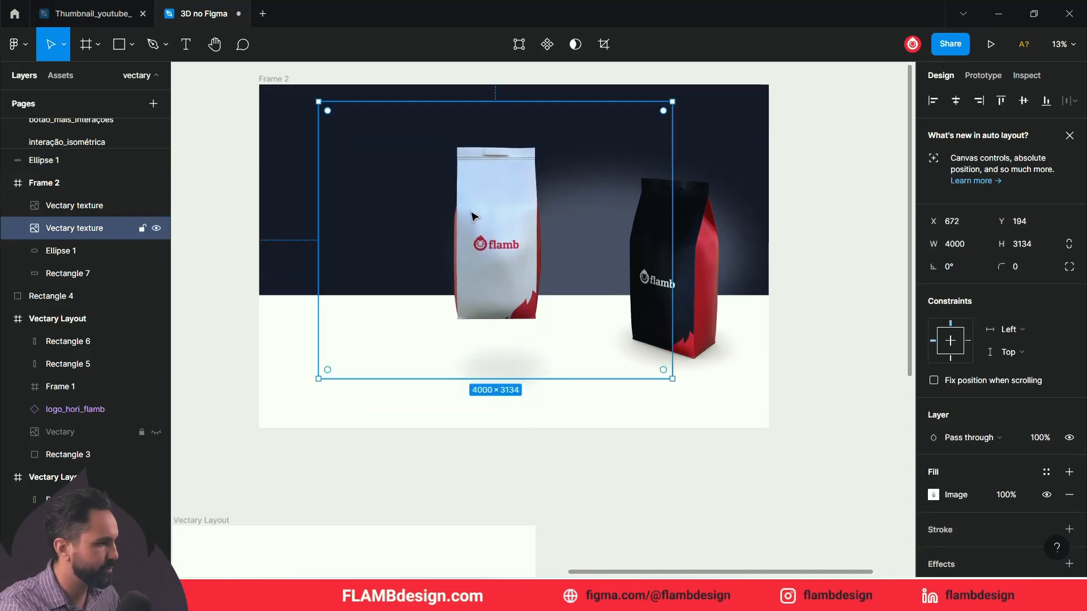
left_click_drag(306, 101, 279, 176)
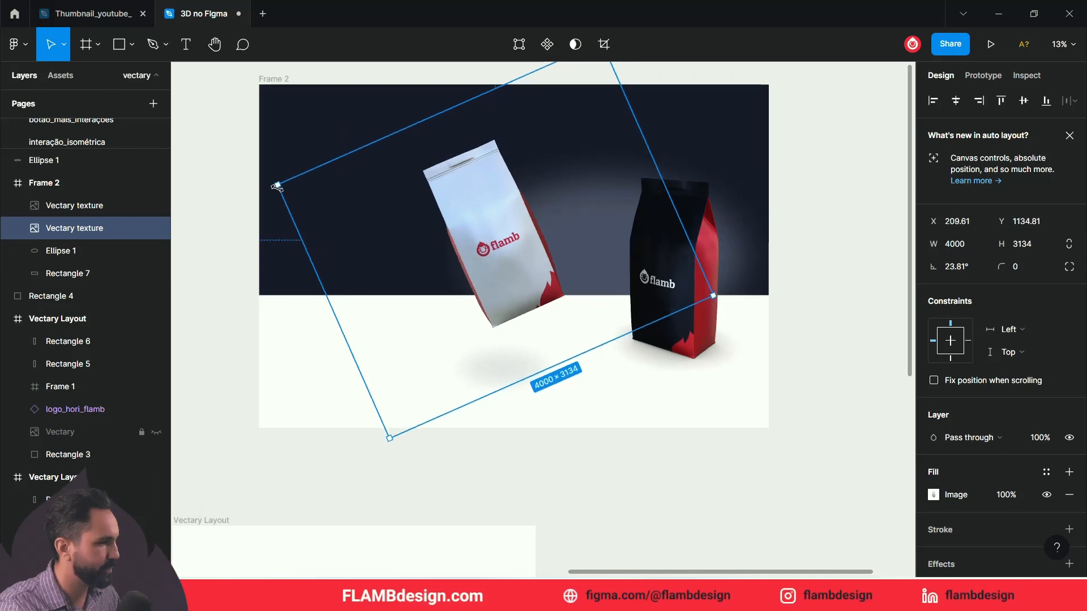
Shrink the shadow ellipse to about 845 × 188 and place it just below the tilted bag's lower corner
left_click(602, 498)
left_click(510, 366)
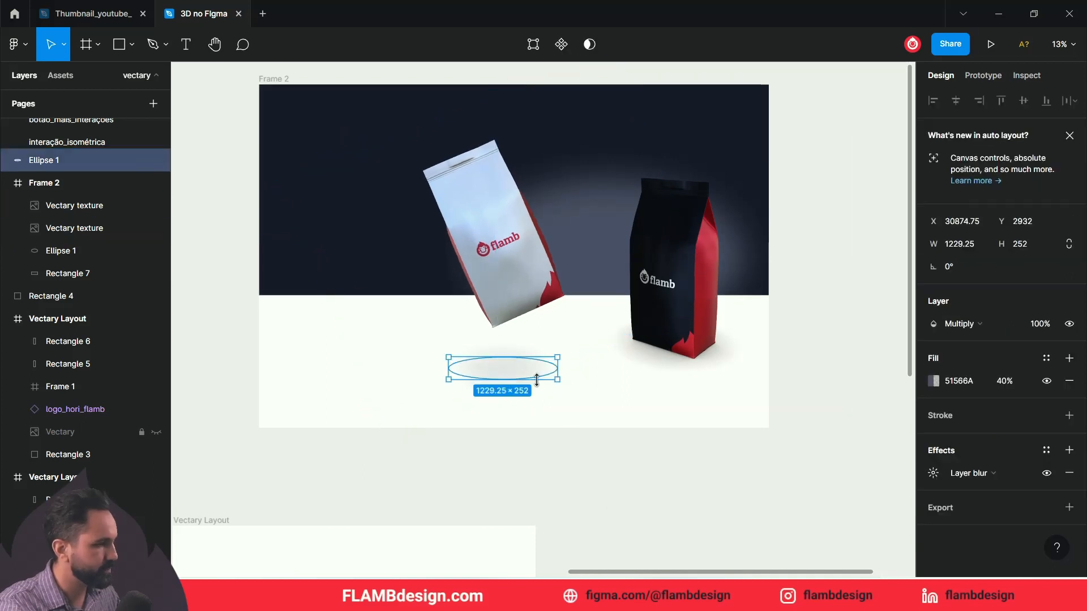
mouse_move(522, 363)
left_mouse_down()
mouse_move(487, 371)
mouse_move(502, 363)
left_mouse_up()
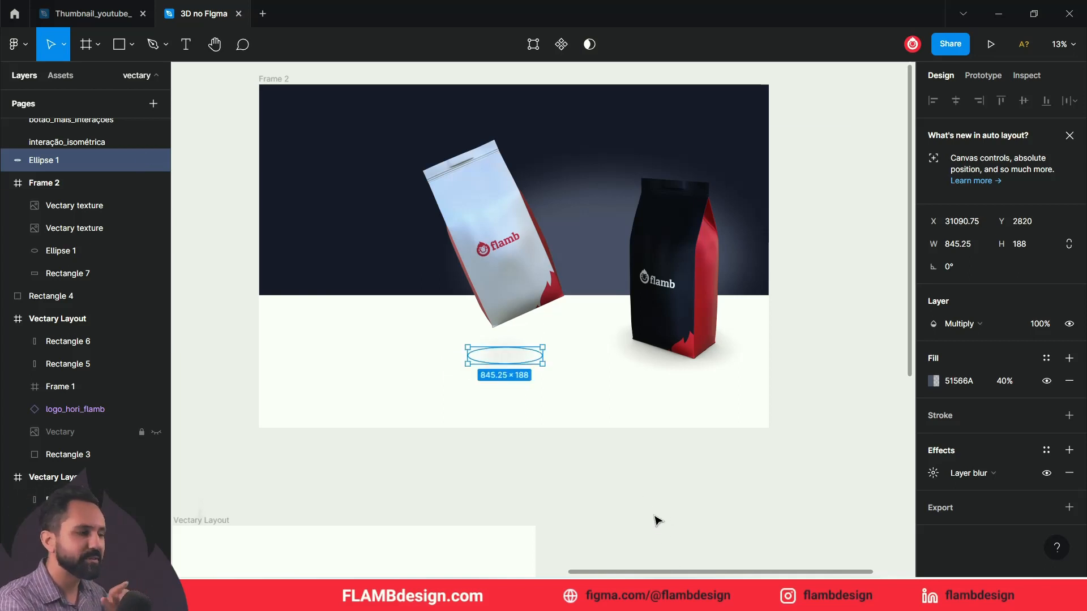
left_click_drag(493, 364, 490, 355)
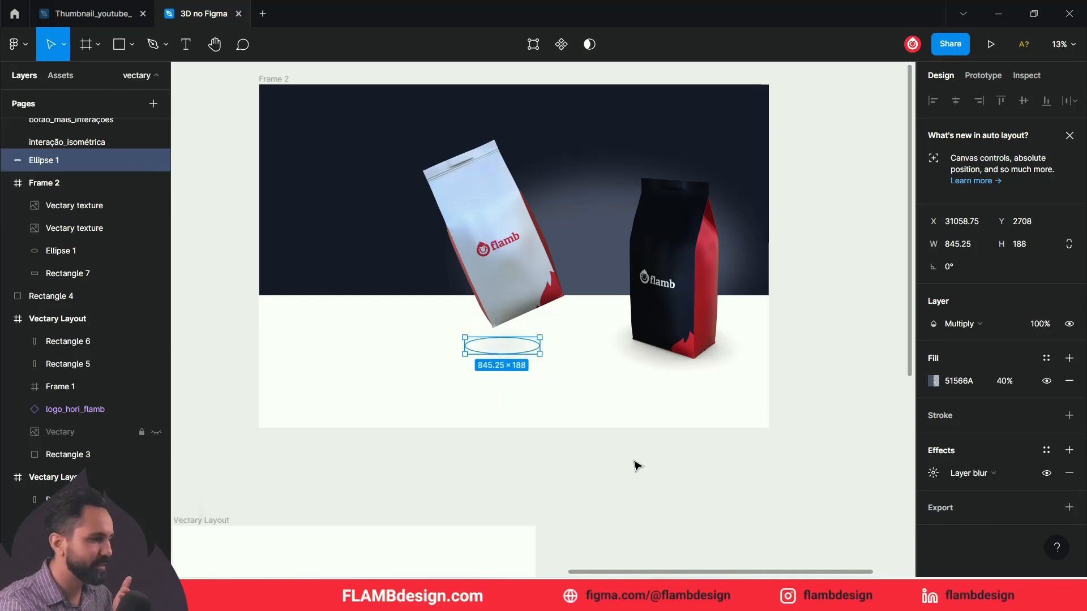
Increase the fill opacity of the shadow ellipse under the tilted white bag
left_click(1003, 382)
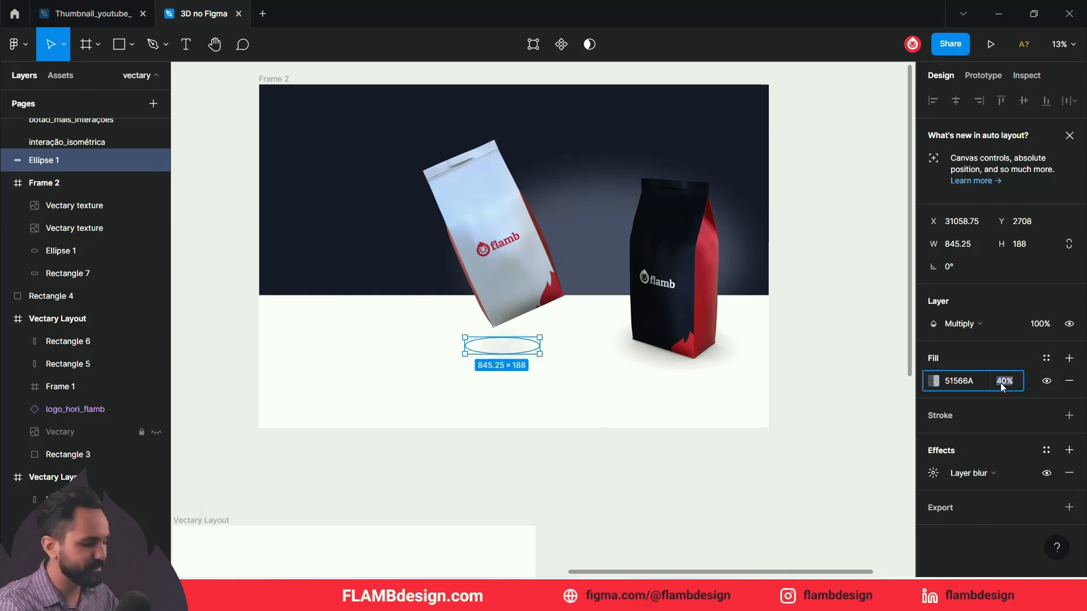
key("Return")
left_click(794, 512)
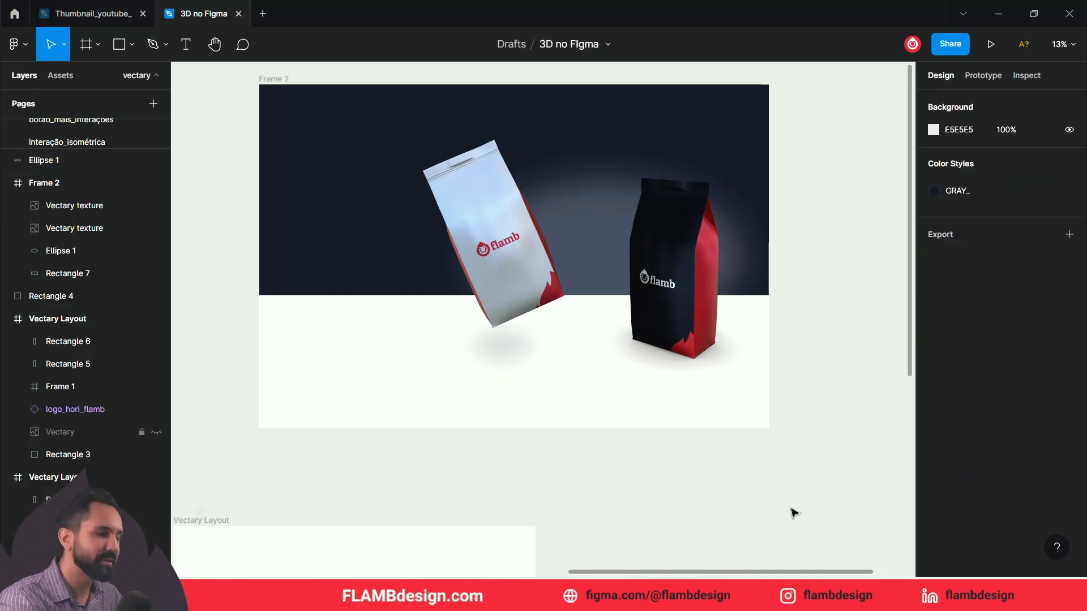
scroll(750, 515, "up", 2)
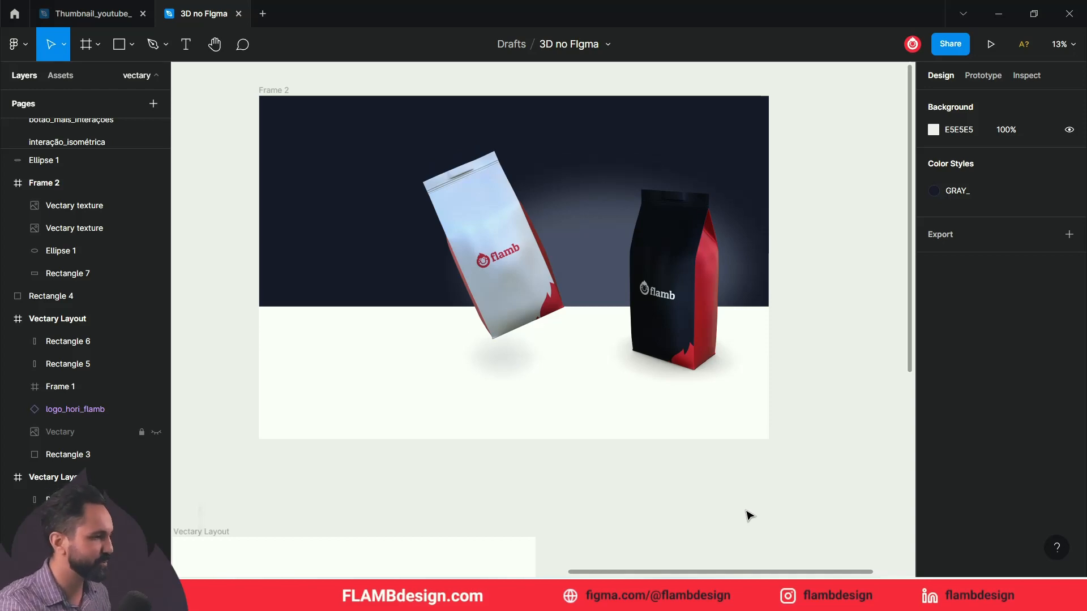